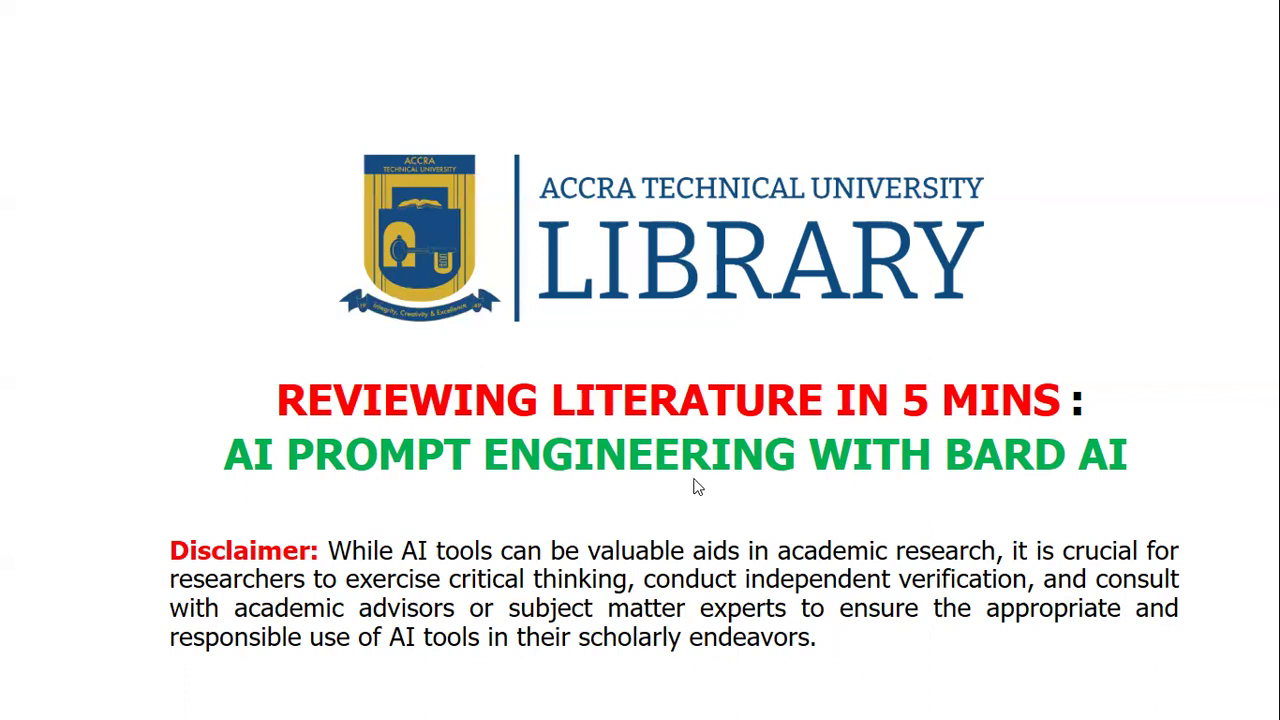
- End the slide show and bring up the Word document BardAI (2).docx with the prompt notes
{"action": "key", "text": "Escape"}
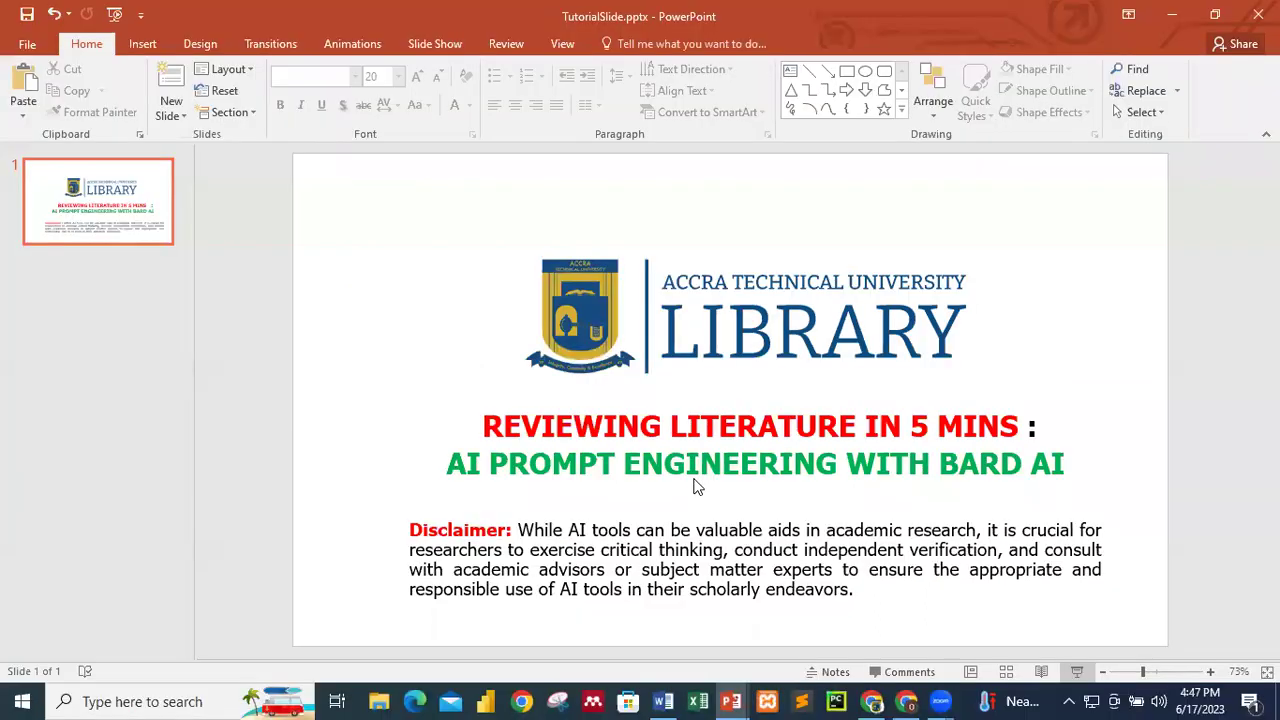
{"action": "left_click", "coordinate": [1153, 21]}
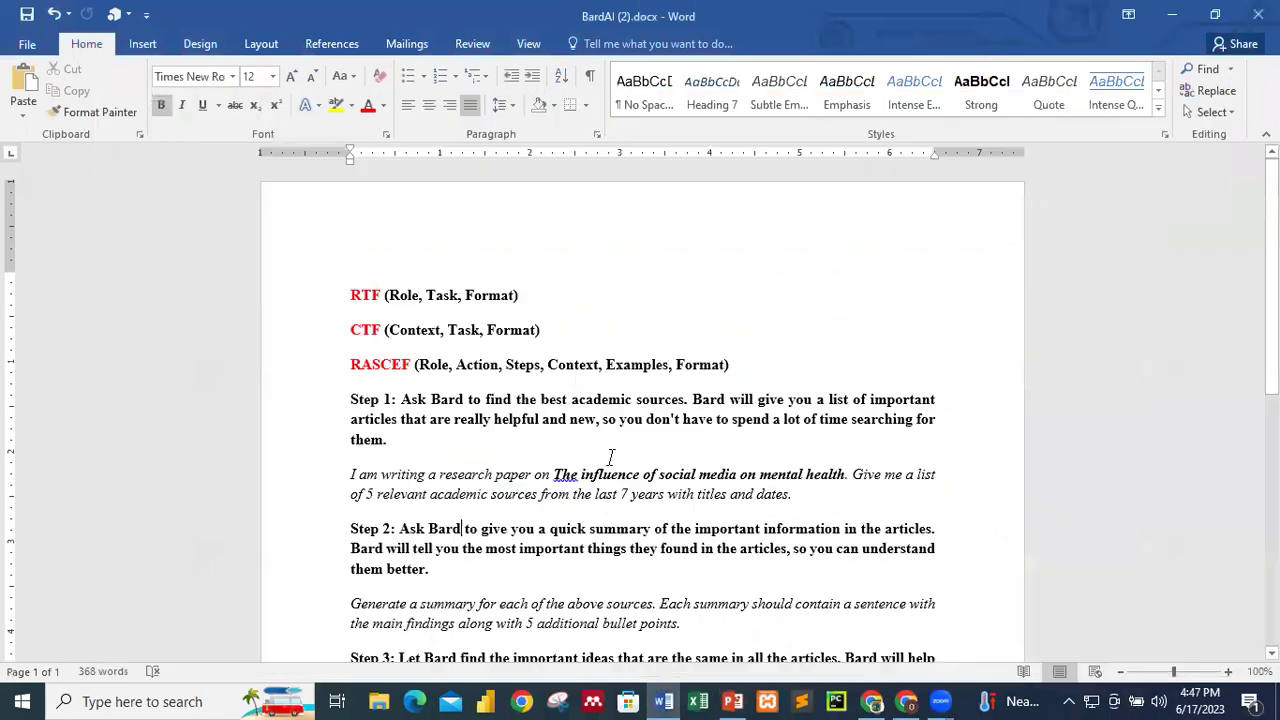
{"action": "scroll", "coordinate": [620, 437], "scroll_direction": "down", "scroll_amount": 1}
{"action": "scroll", "coordinate": [620, 437], "scroll_direction": "down", "scroll_amount": 5}
{"action": "scroll", "coordinate": [620, 437], "scroll_direction": "up", "scroll_amount": 5}
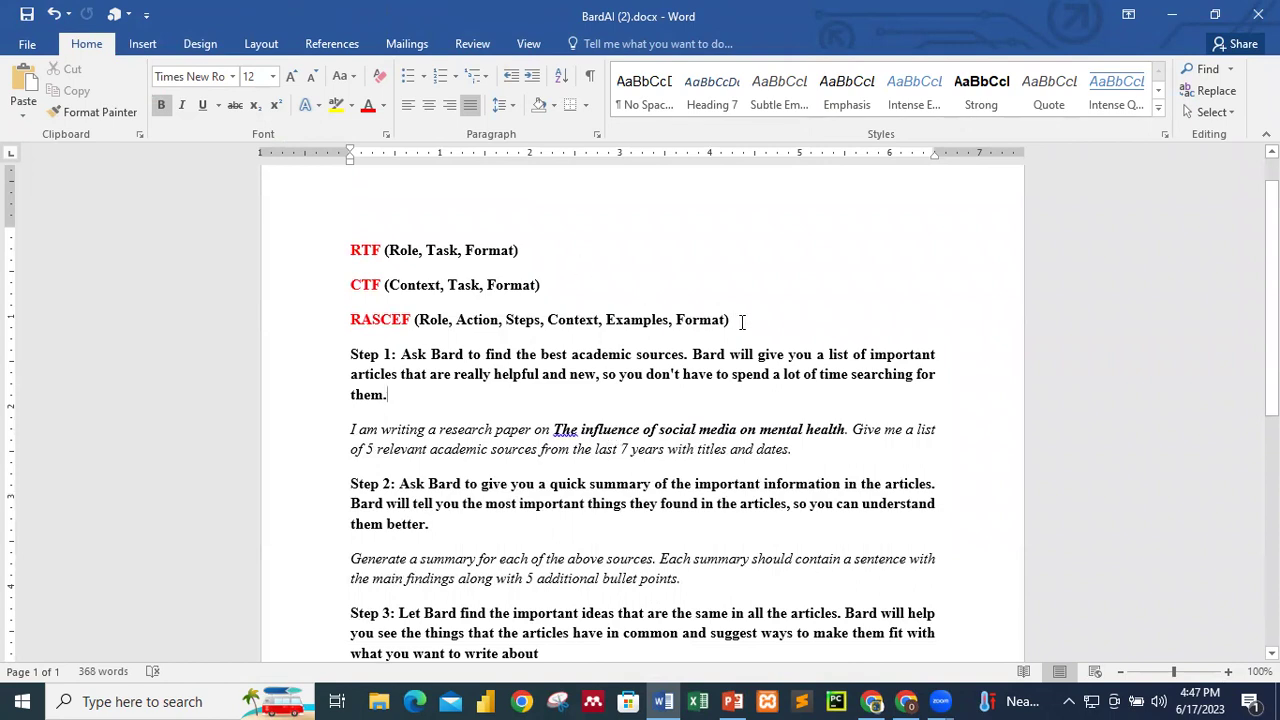
- Examine the RTF, CTF and RASCEF prompt formulas at the start of the document
{"action": "left_click_drag", "start_coordinate": [732, 320], "coordinate": [352, 250]}
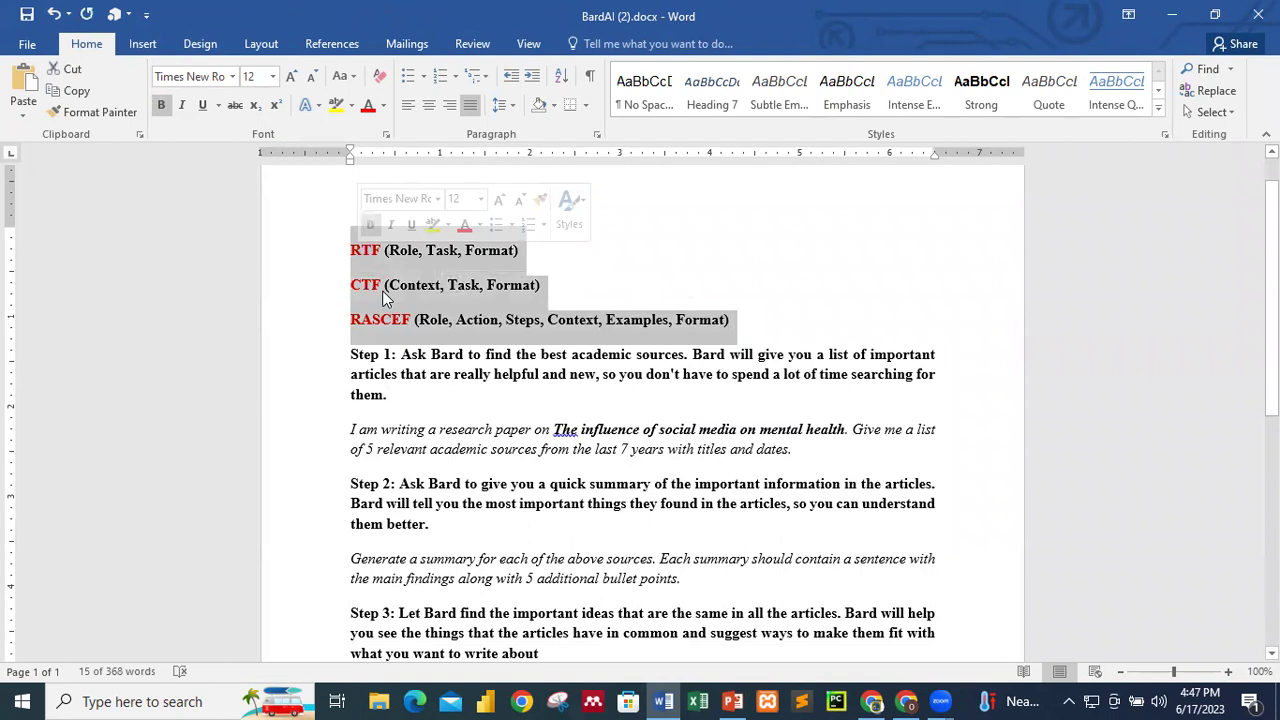
{"action": "left_click", "coordinate": [485, 320]}
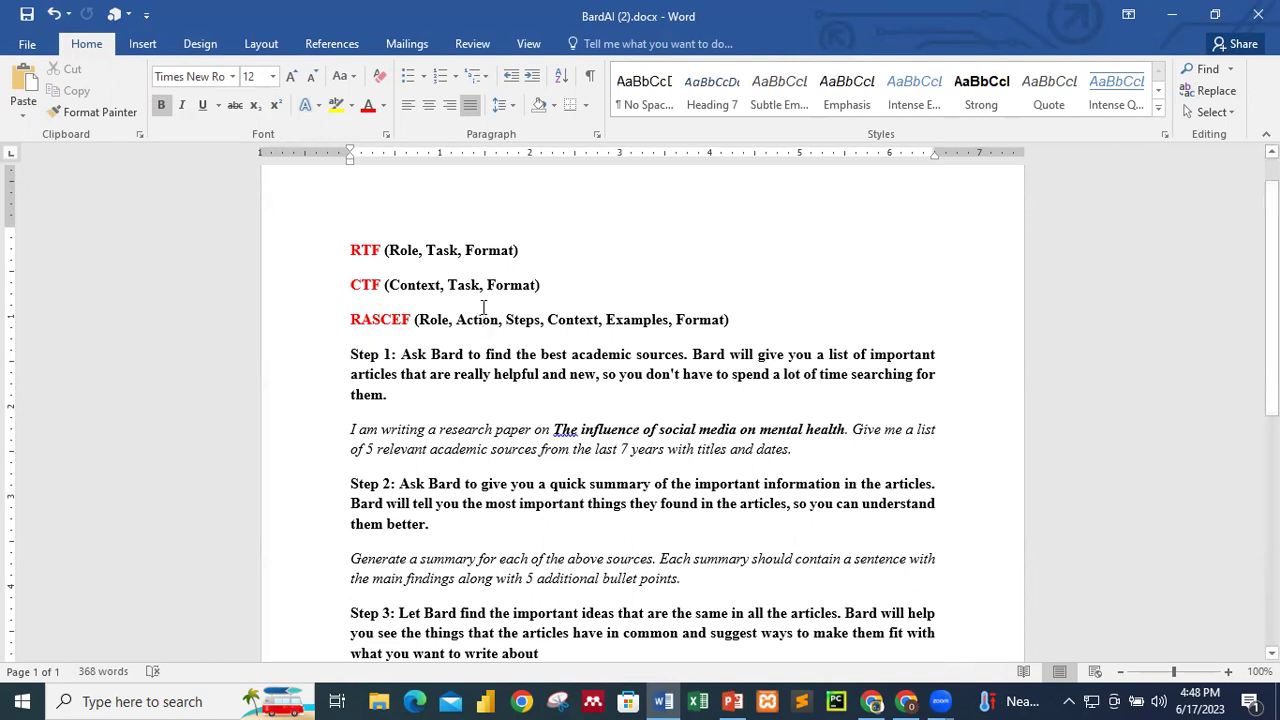
{"action": "left_click", "coordinate": [530, 252]}
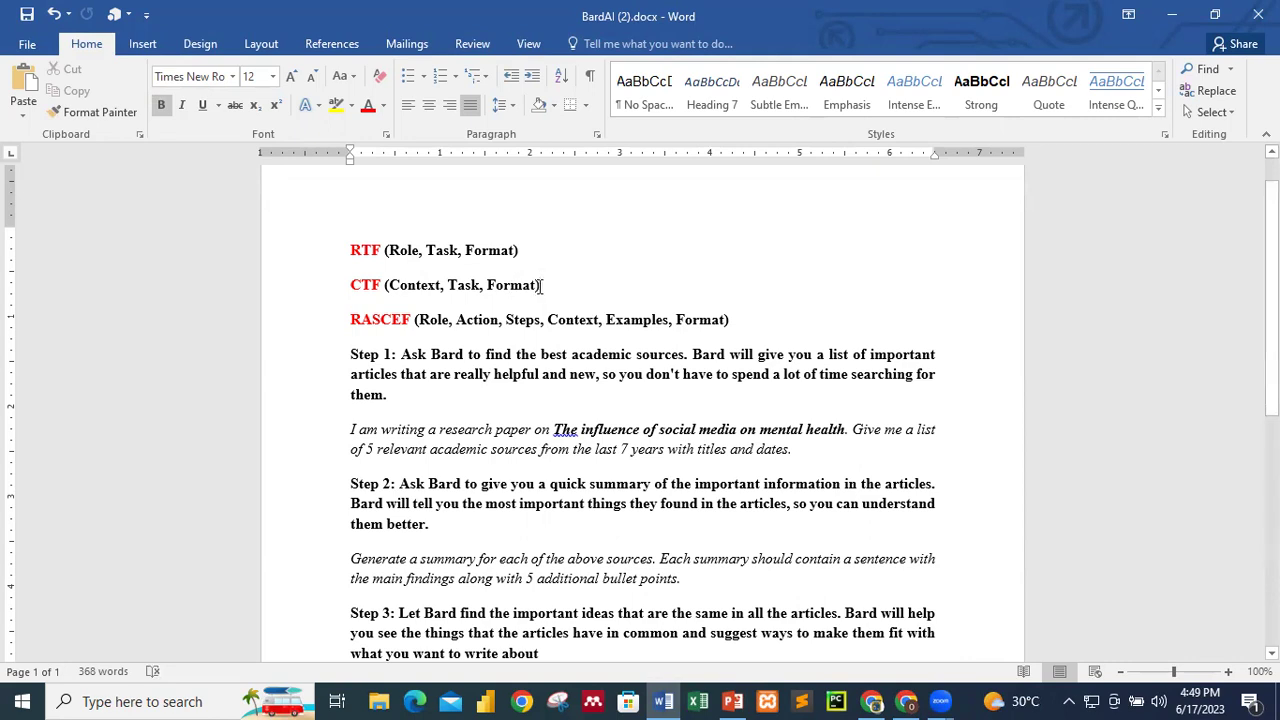
{"action": "key", "text": "BackSpace"}
{"action": "type", "text": ")"}
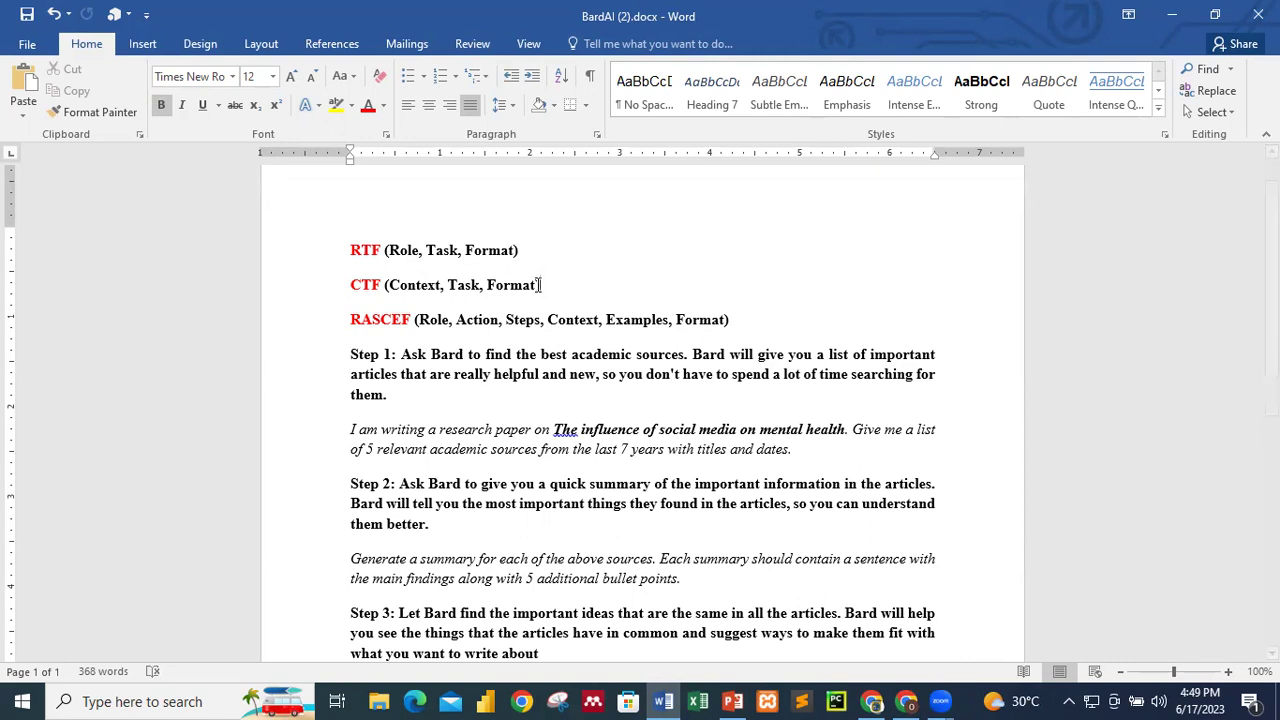
{"action": "left_click", "coordinate": [743, 322]}
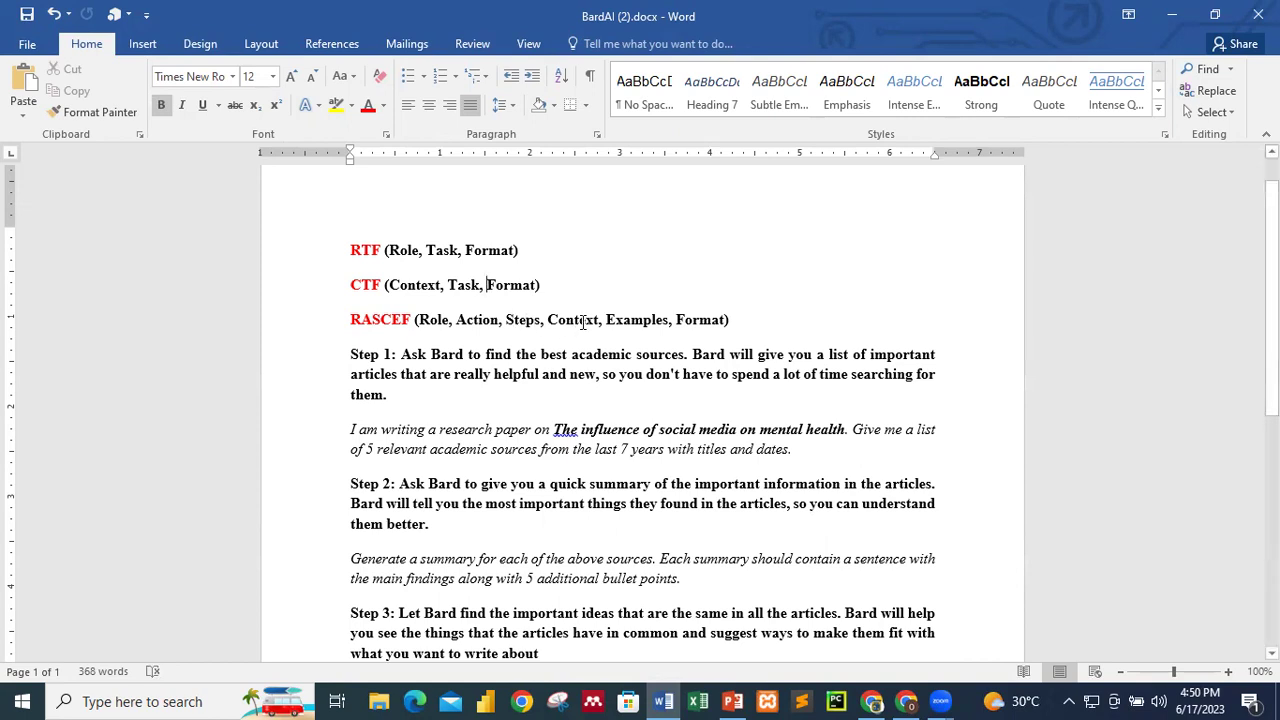
{"action": "left_click", "coordinate": [670, 320]}
{"action": "left_click_drag", "start_coordinate": [676, 320], "coordinate": [718, 324]}
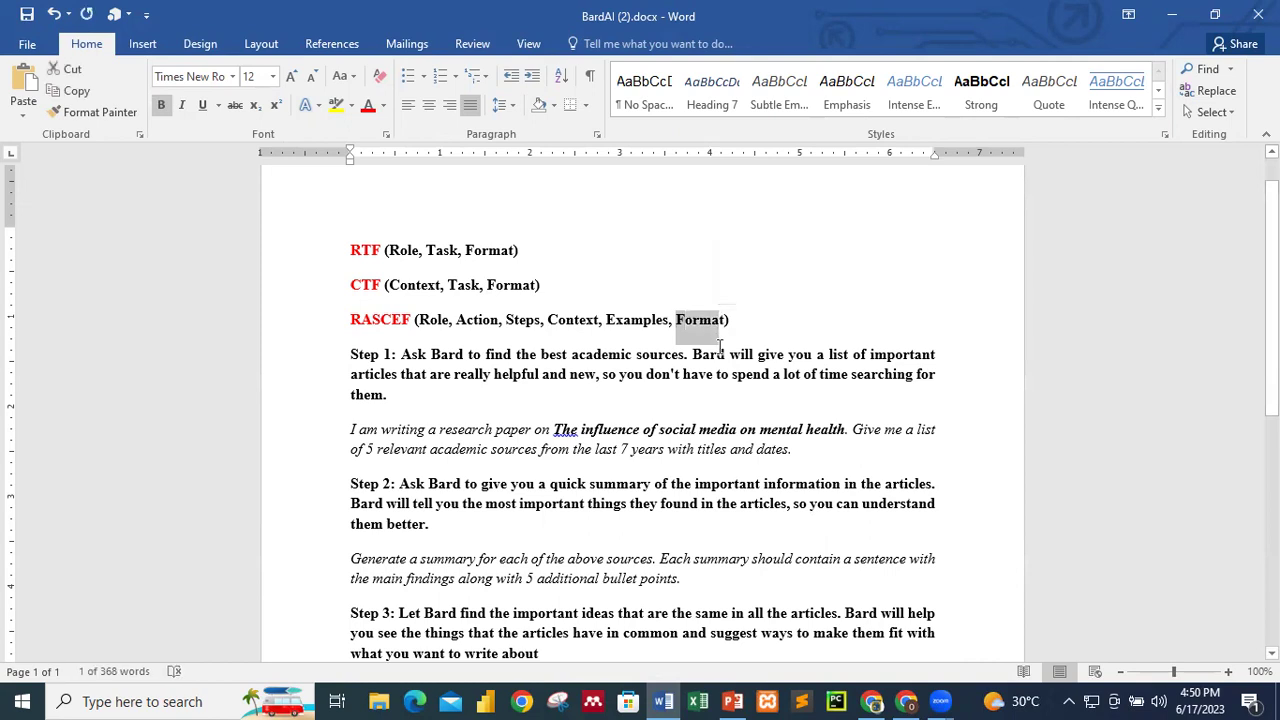
{"action": "left_click", "coordinate": [719, 347]}
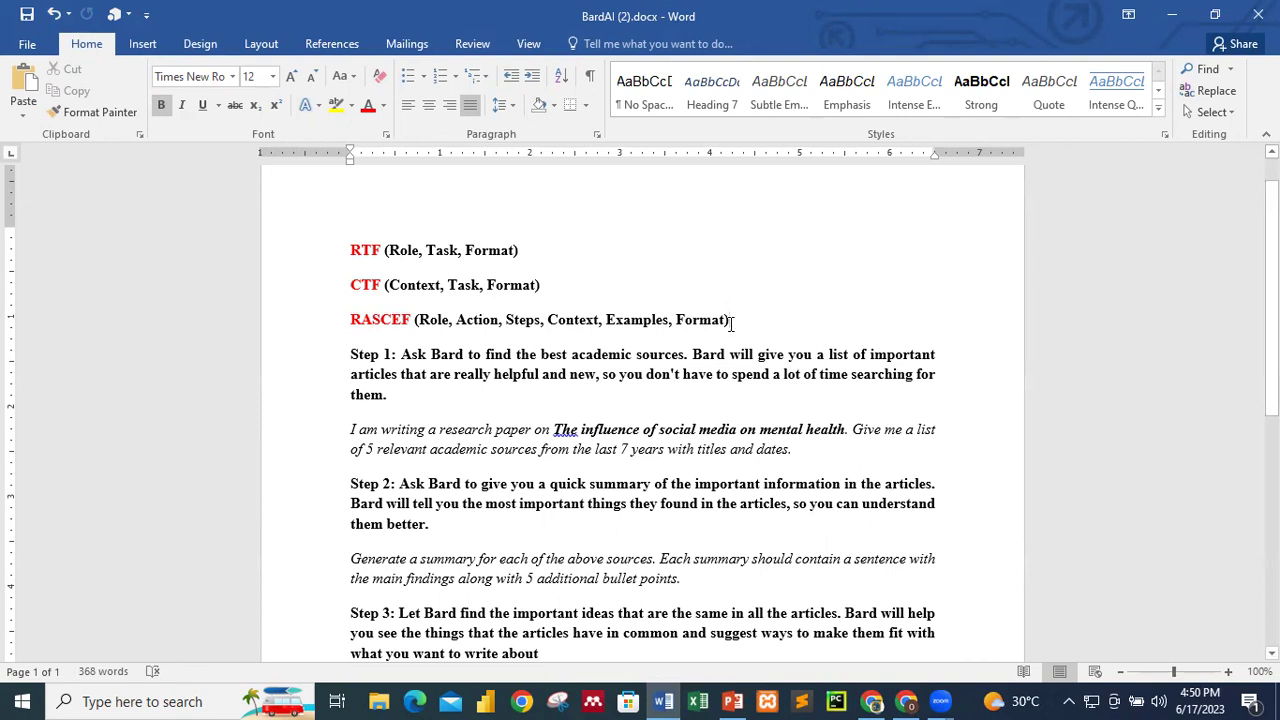
{"action": "left_click_drag", "start_coordinate": [733, 322], "coordinate": [350, 250]}
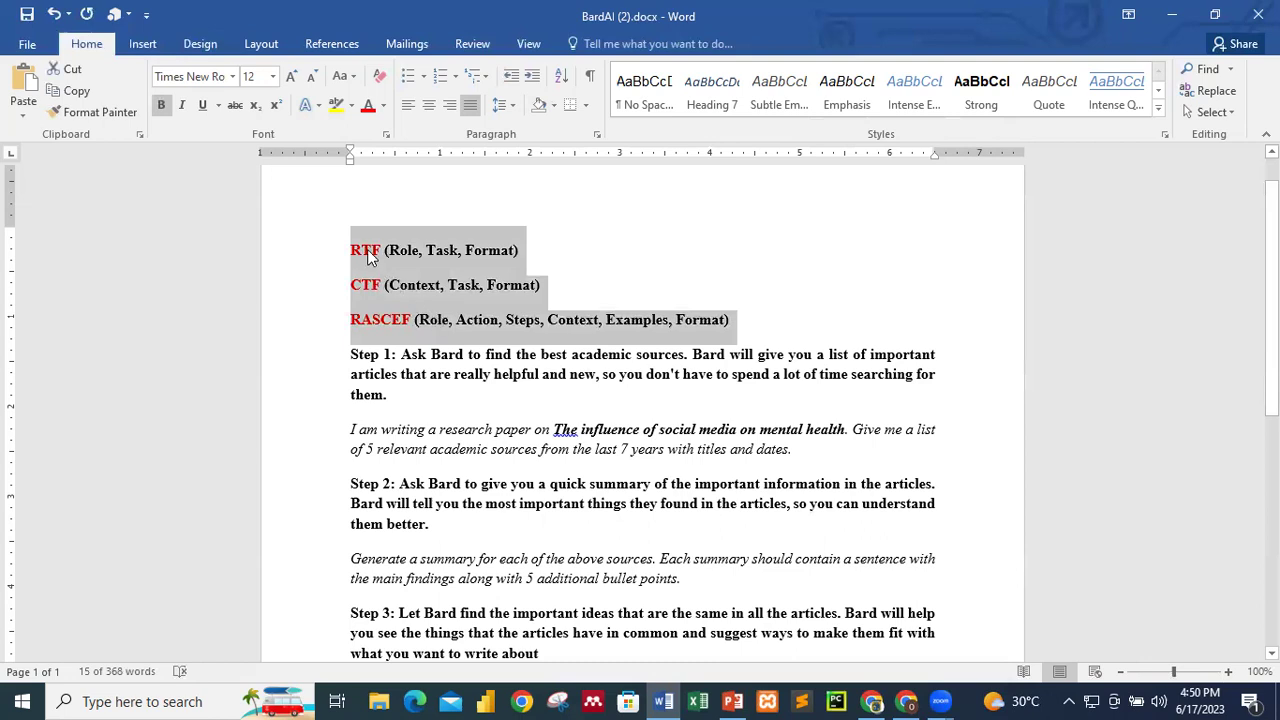
{"action": "left_click", "coordinate": [398, 319]}
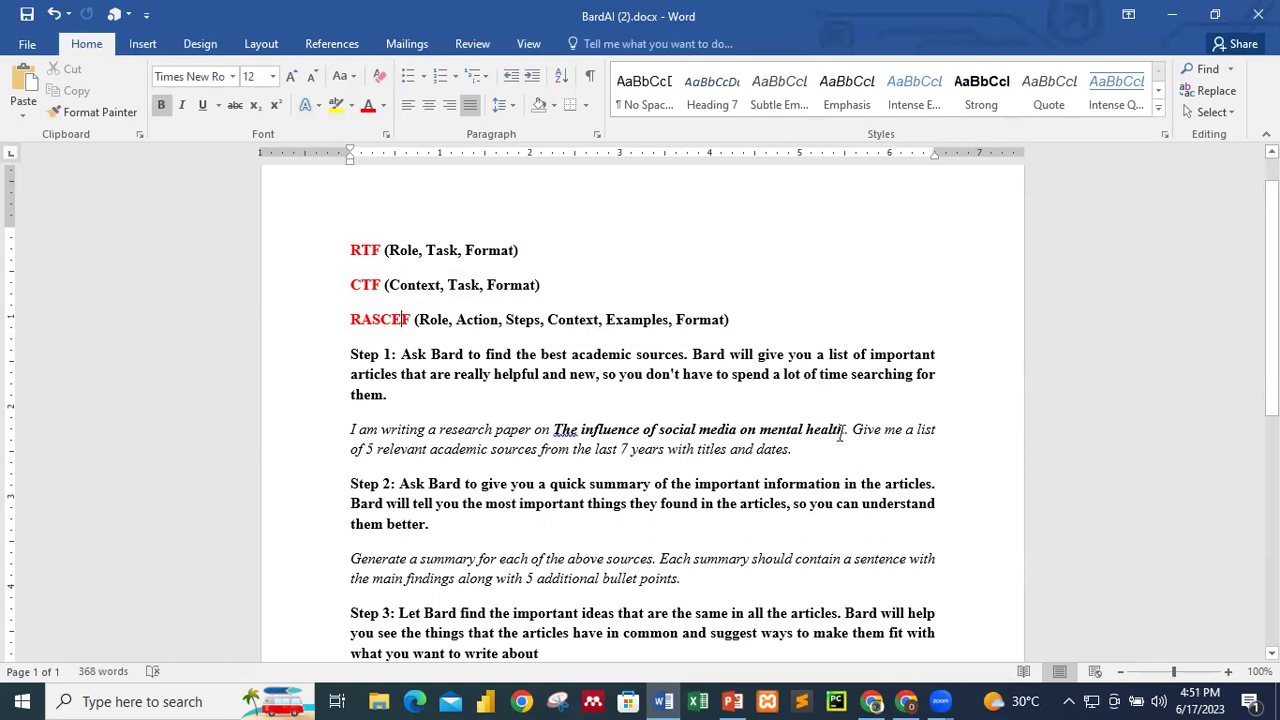
- Colour the topic "The influence of social media on mental health" red in the Step 1 prompt
{"action": "left_click_drag", "start_coordinate": [846, 431], "coordinate": [553, 431]}
{"action": "left_click", "coordinate": [368, 105]}
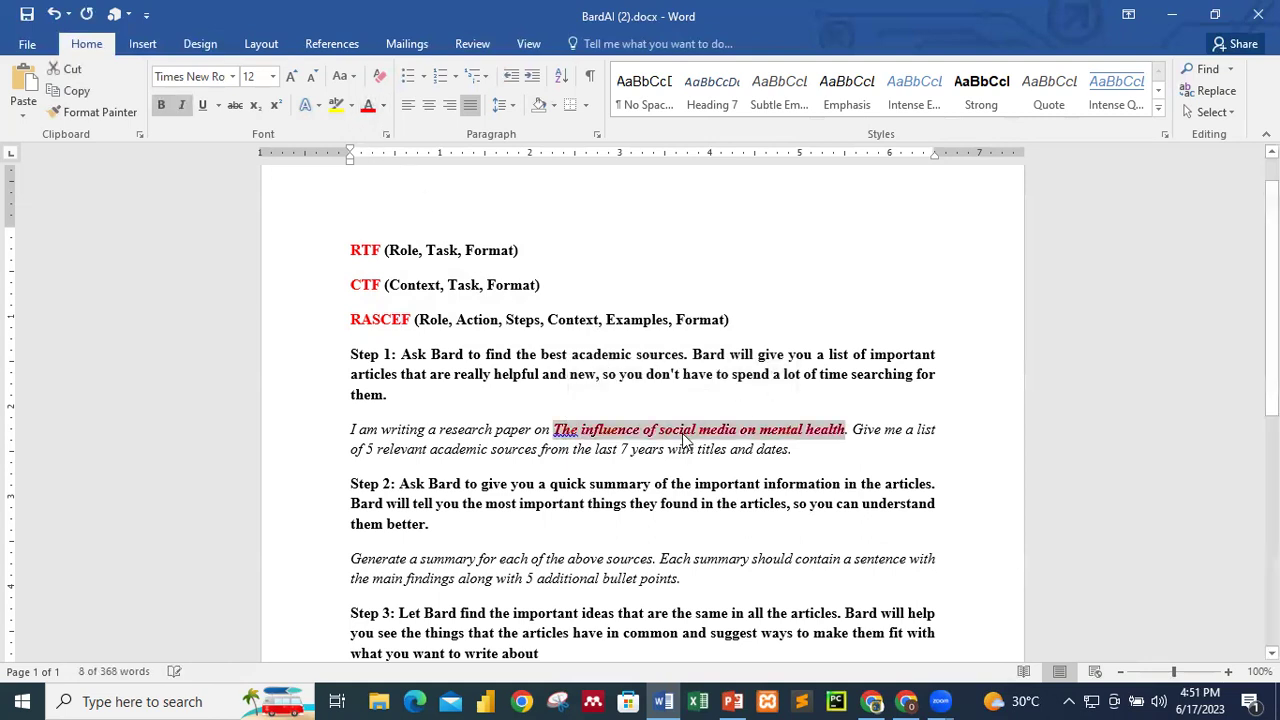
{"action": "left_click", "coordinate": [693, 451]}
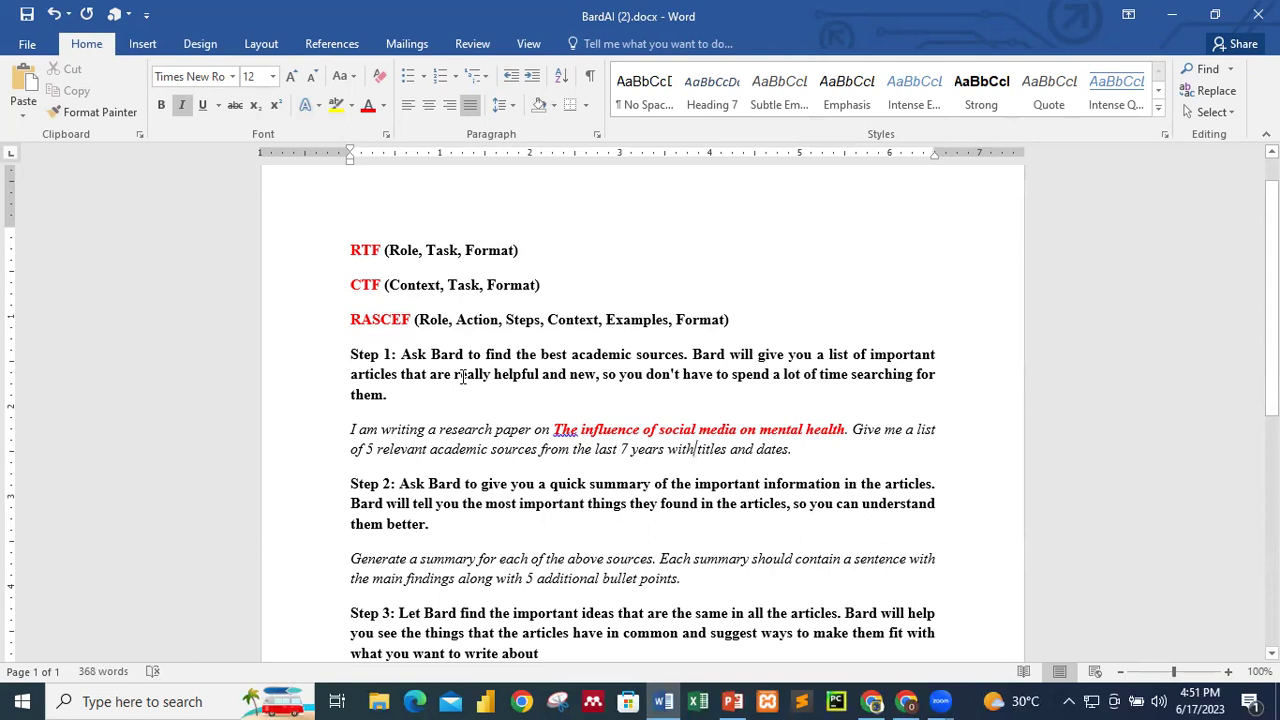
- Look at the Bard chat page in Chrome and return to the Word notes
{"action": "left_click", "coordinate": [906, 701]}
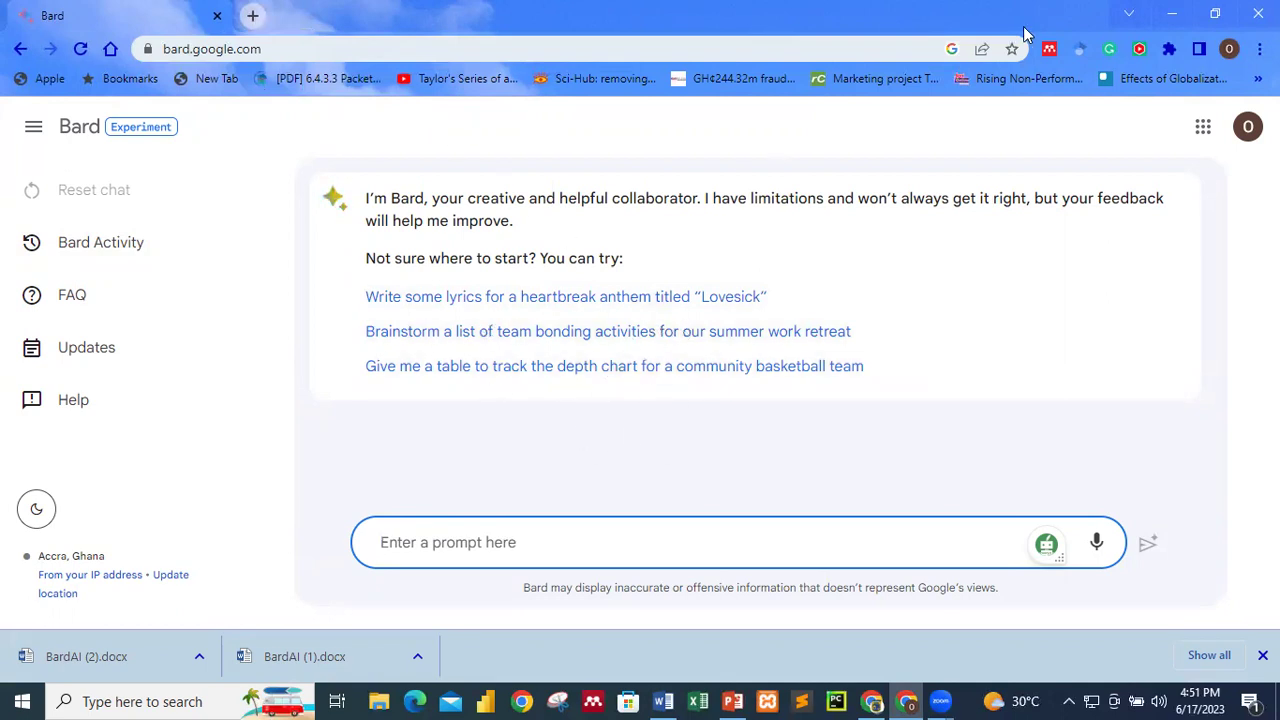
{"action": "left_click", "coordinate": [1175, 16]}
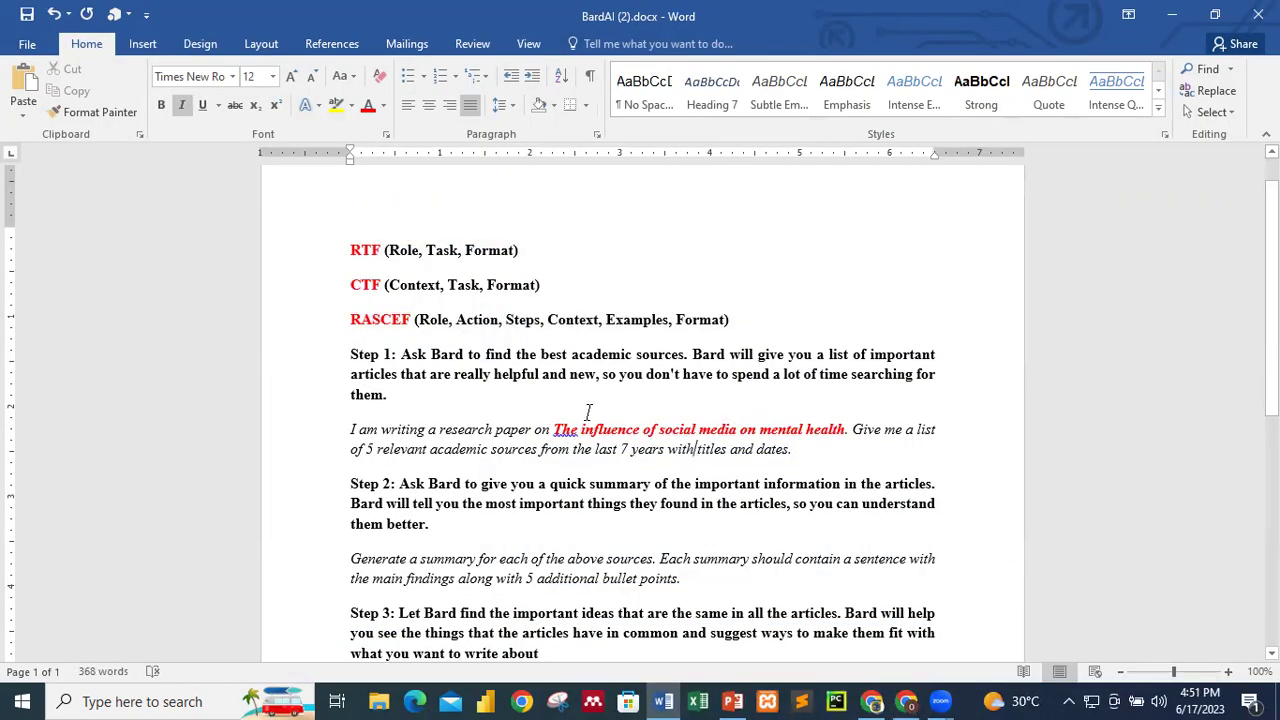
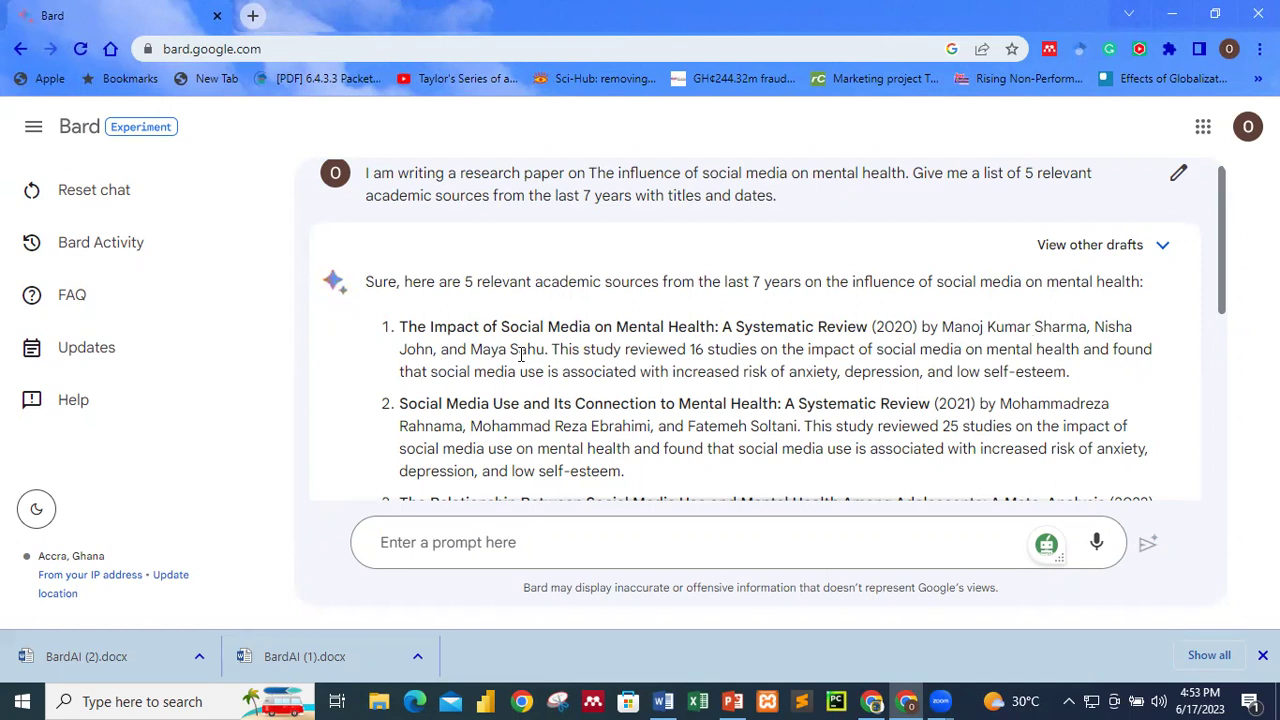
- Read through Bard's list of academic sources on social media and mental health, checking titles, dates and authors
{"action": "scroll", "coordinate": [521, 354], "scroll_direction": "down", "scroll_amount": 1}
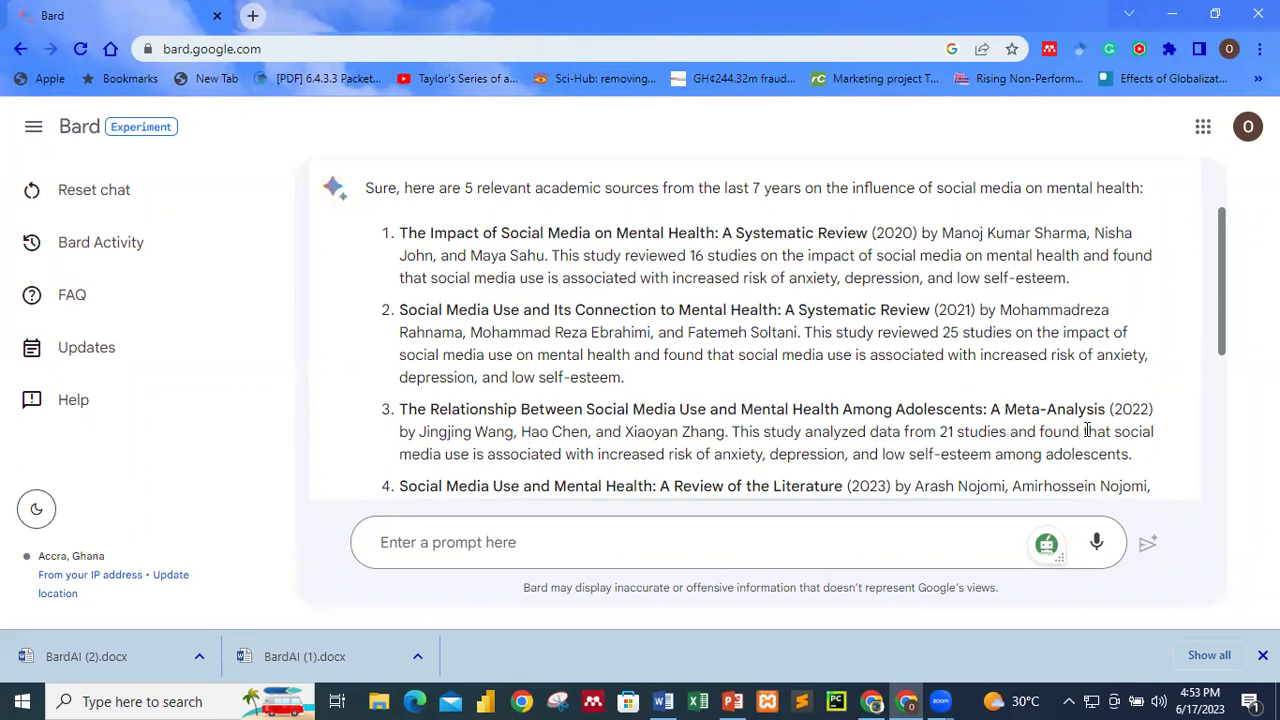
{"action": "scroll", "coordinate": [621, 377], "scroll_direction": "down", "scroll_amount": 2}
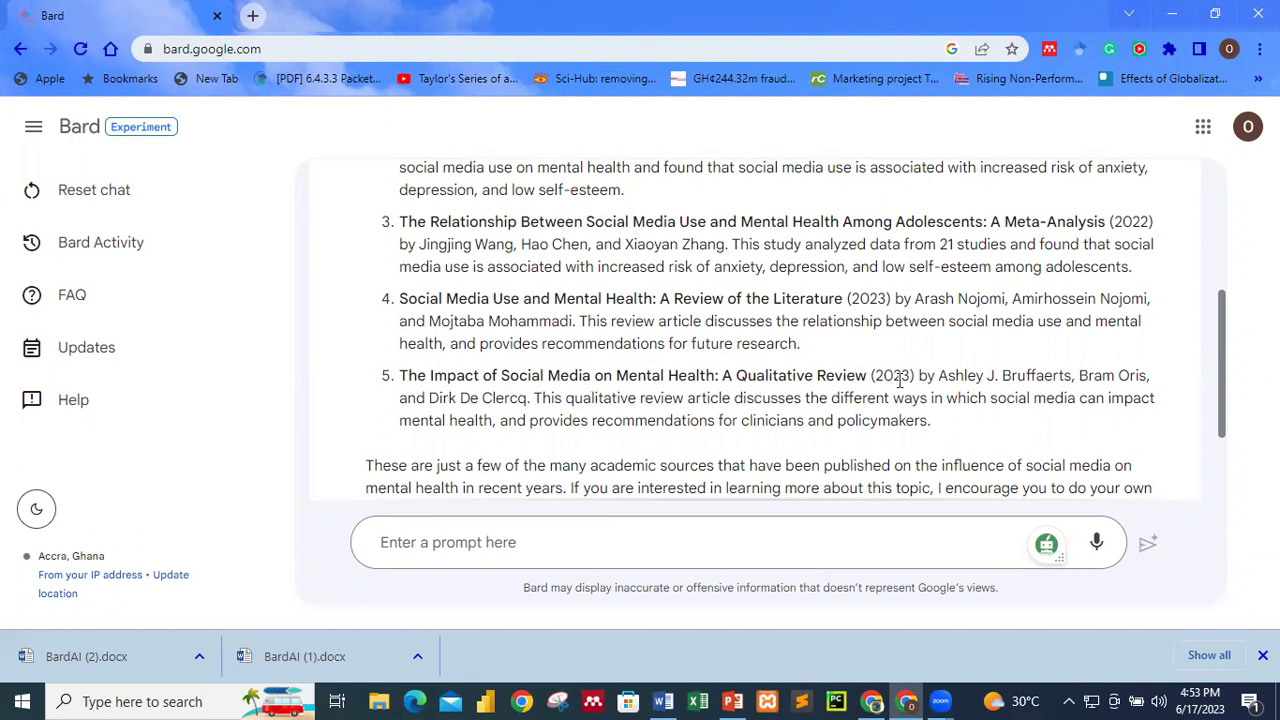
{"action": "scroll", "coordinate": [672, 343], "scroll_direction": "down", "scroll_amount": 1}
{"action": "scroll", "coordinate": [672, 343], "scroll_direction": "up", "scroll_amount": 1}
{"action": "scroll", "coordinate": [672, 343], "scroll_direction": "down", "scroll_amount": 2}
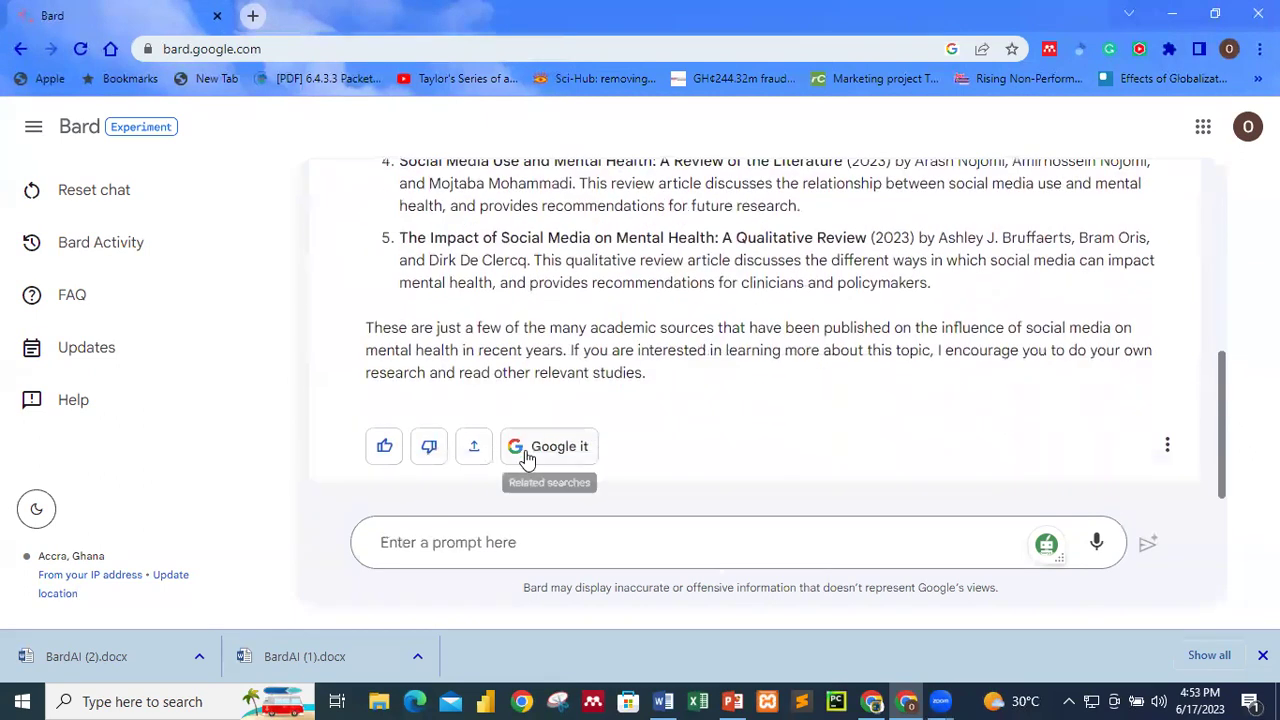
{"action": "scroll", "coordinate": [610, 365], "scroll_direction": "up", "scroll_amount": 4}
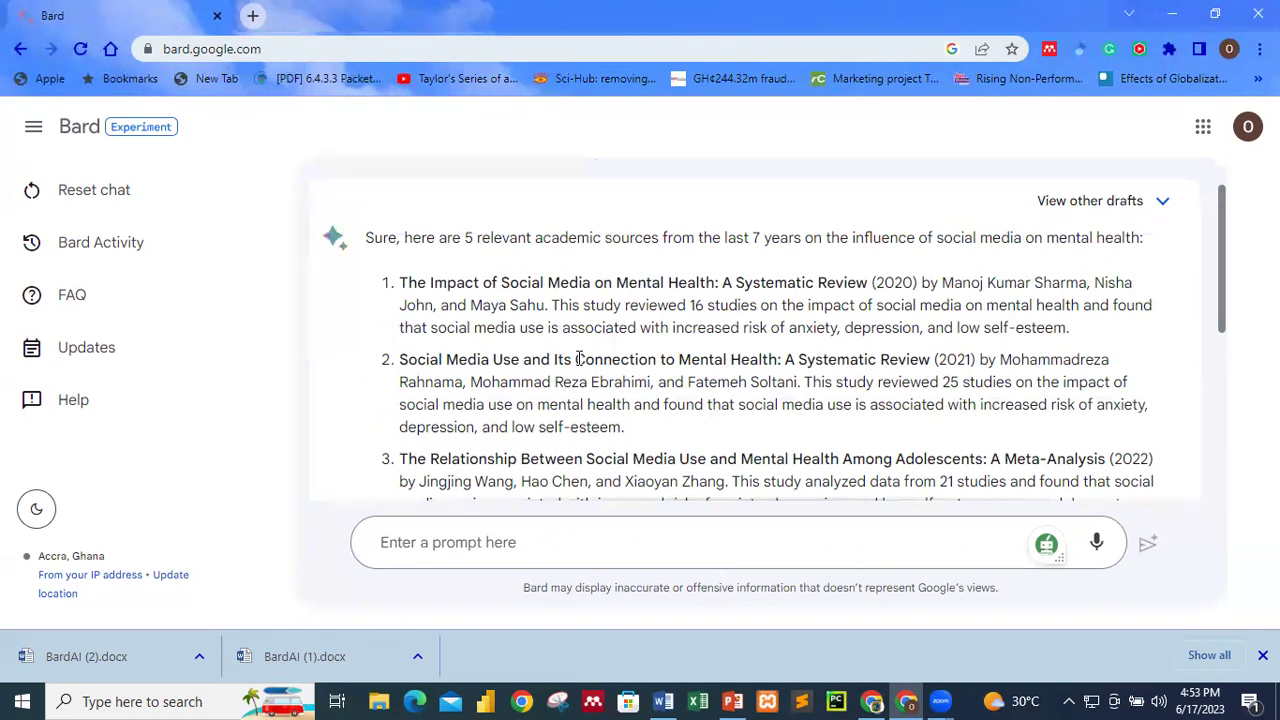
{"action": "scroll", "coordinate": [580, 358], "scroll_direction": "down", "scroll_amount": 1}
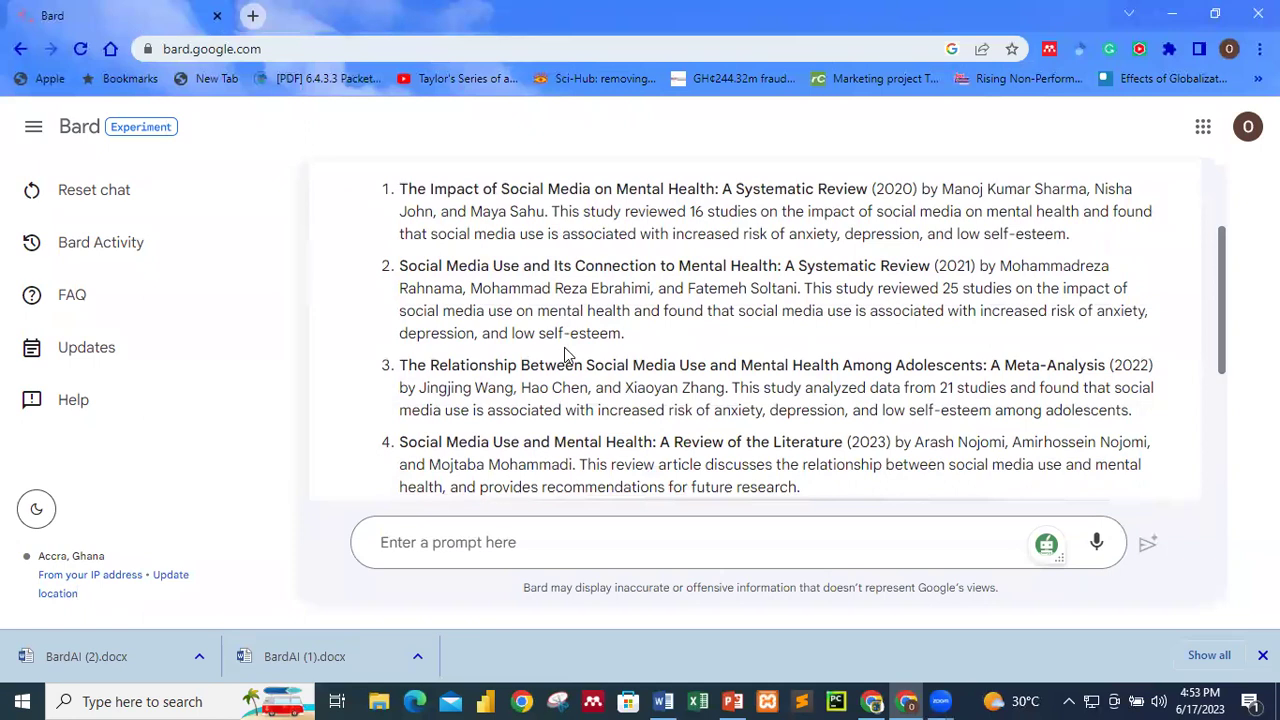
{"action": "scroll", "coordinate": [565, 355], "scroll_direction": "up", "scroll_amount": 1}
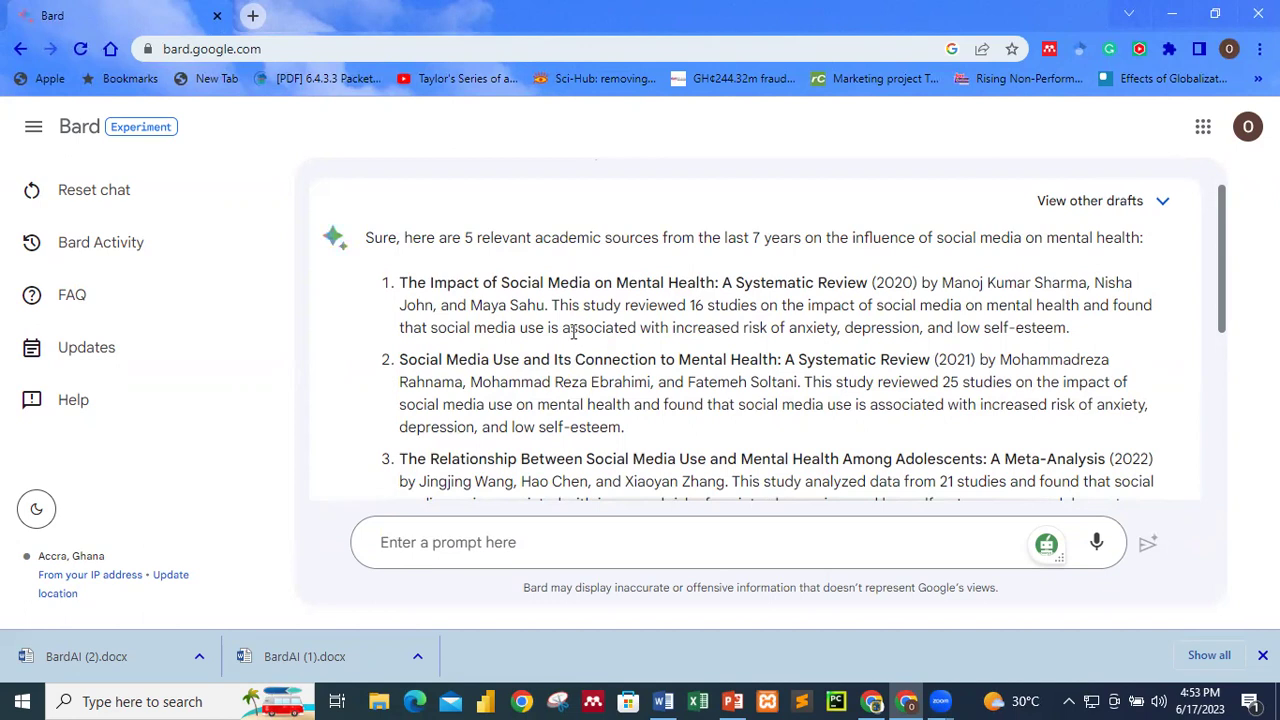
{"action": "scroll", "coordinate": [565, 345], "scroll_direction": "down", "scroll_amount": 3}
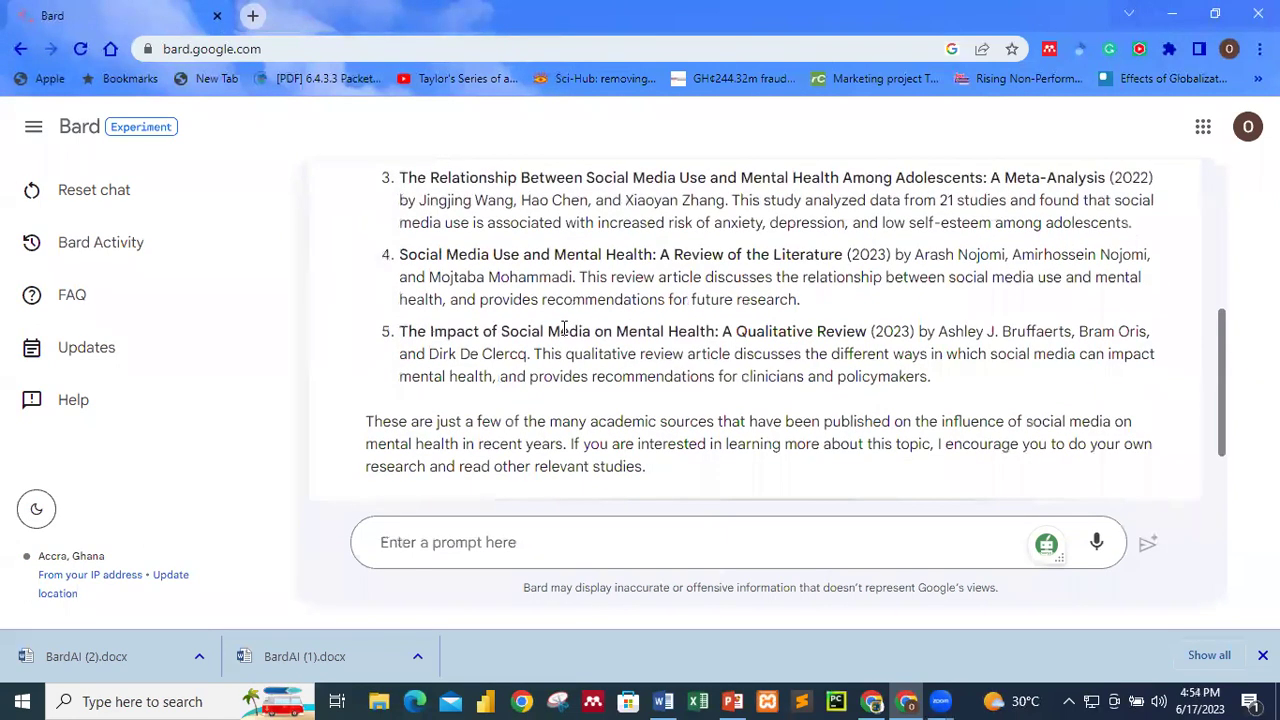
{"action": "scroll", "coordinate": [565, 335], "scroll_direction": "up", "scroll_amount": 4}
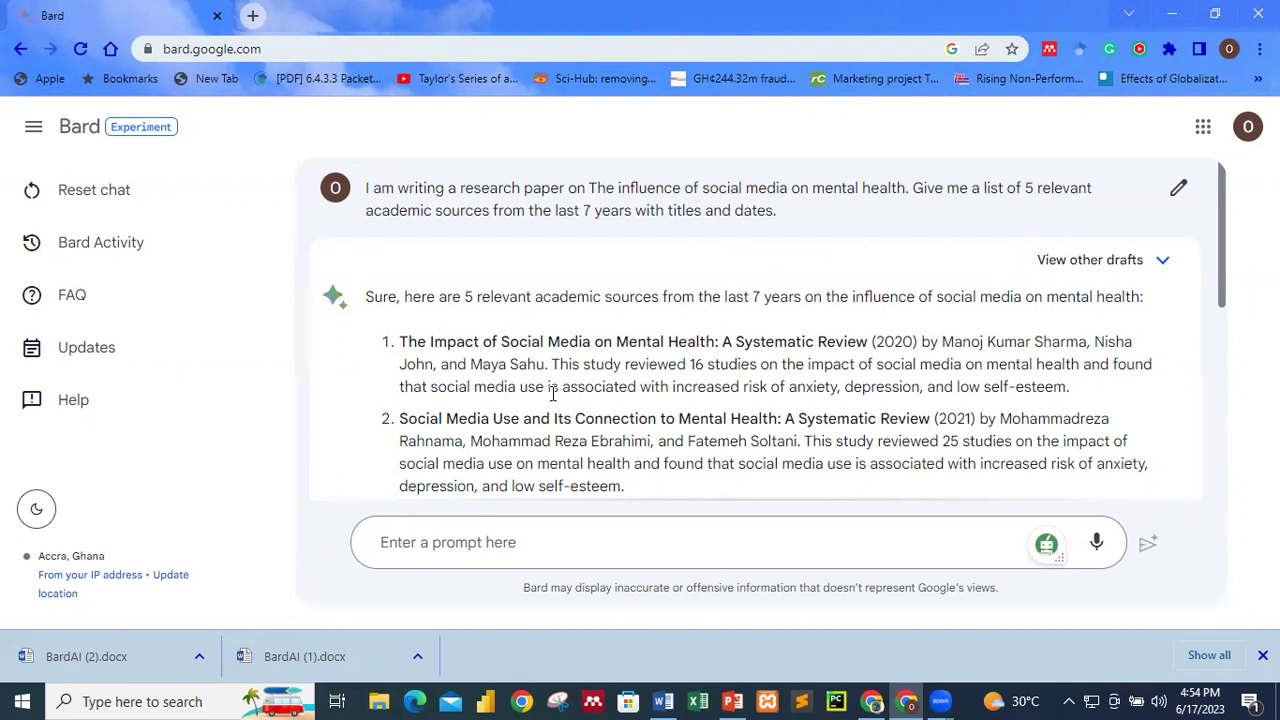
- Switch to the Word notes and read the Step 2 instructions and summary prompt against Bard's source list
{"action": "left_click", "coordinate": [663, 701]}
{"action": "left_click", "coordinate": [487, 503]}
{"action": "scroll", "coordinate": [490, 480], "scroll_direction": "down", "scroll_amount": 2}
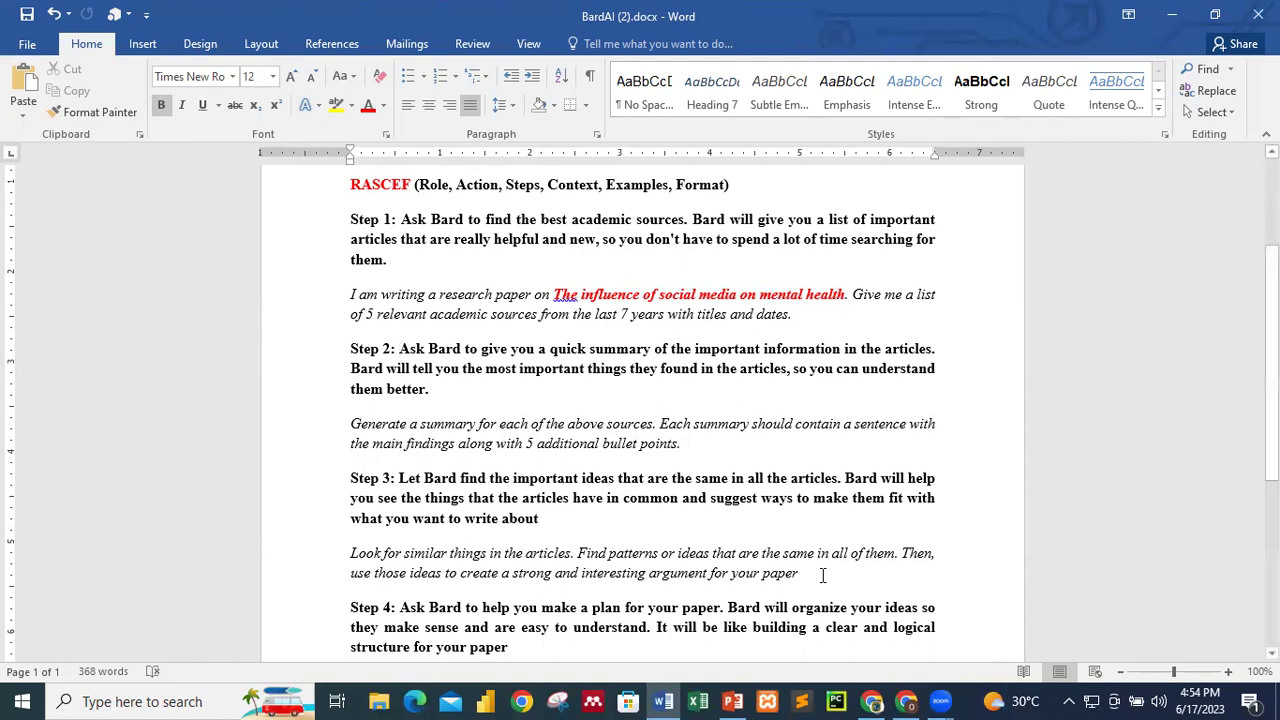
{"action": "left_click", "coordinate": [906, 701]}
{"action": "scroll", "coordinate": [593, 364], "scroll_direction": "down", "scroll_amount": 3}
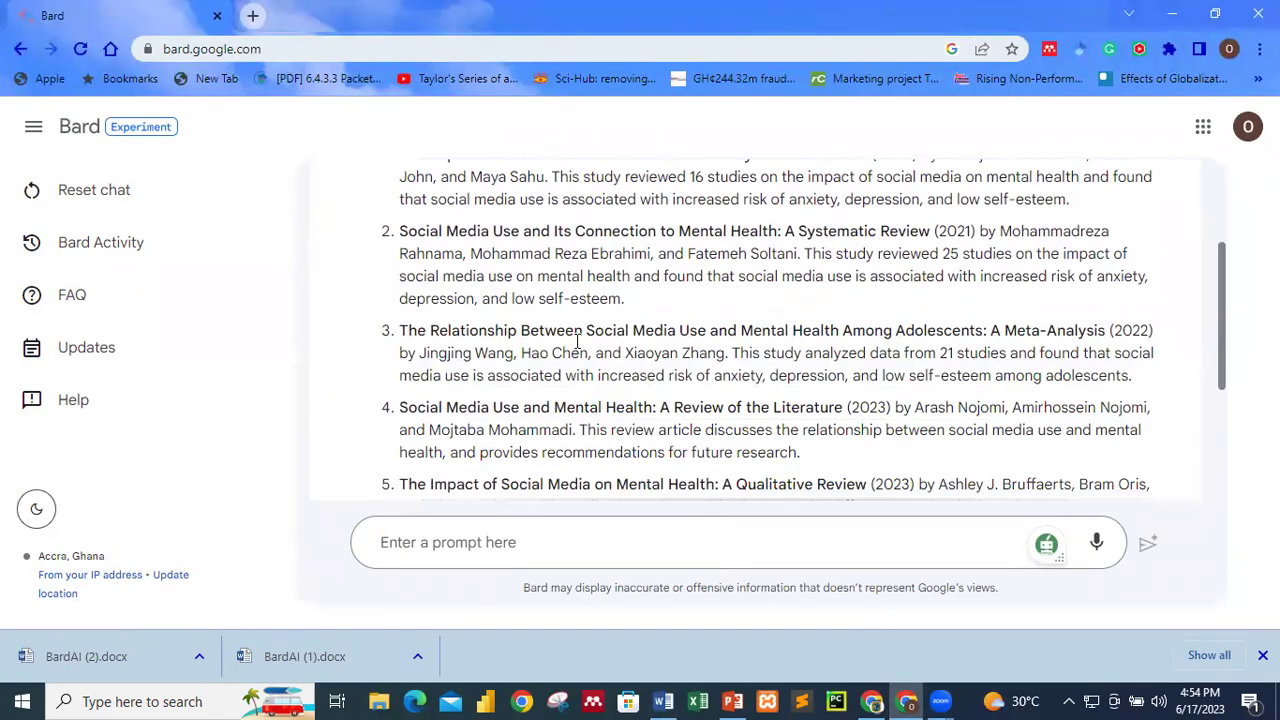
{"action": "left_click", "coordinate": [662, 700]}
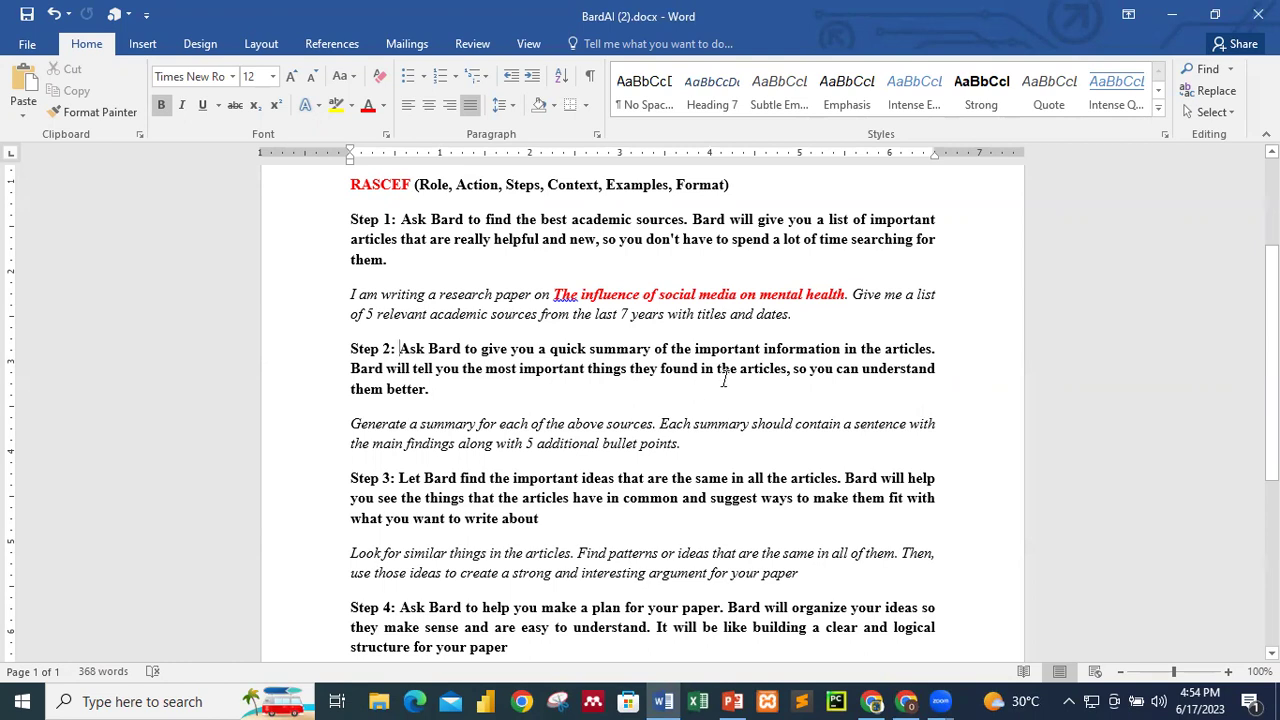
{"action": "left_click", "coordinate": [697, 449]}
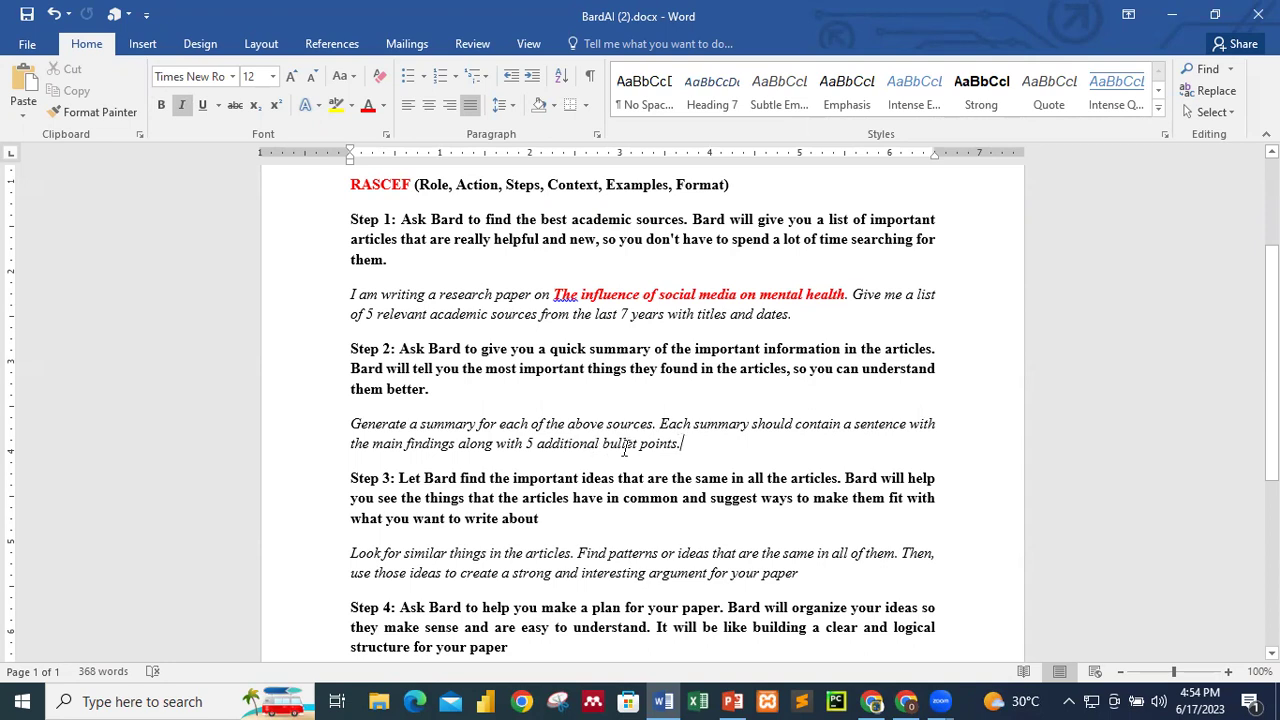
{"action": "scroll", "coordinate": [631, 430], "scroll_direction": "up", "scroll_amount": 3}
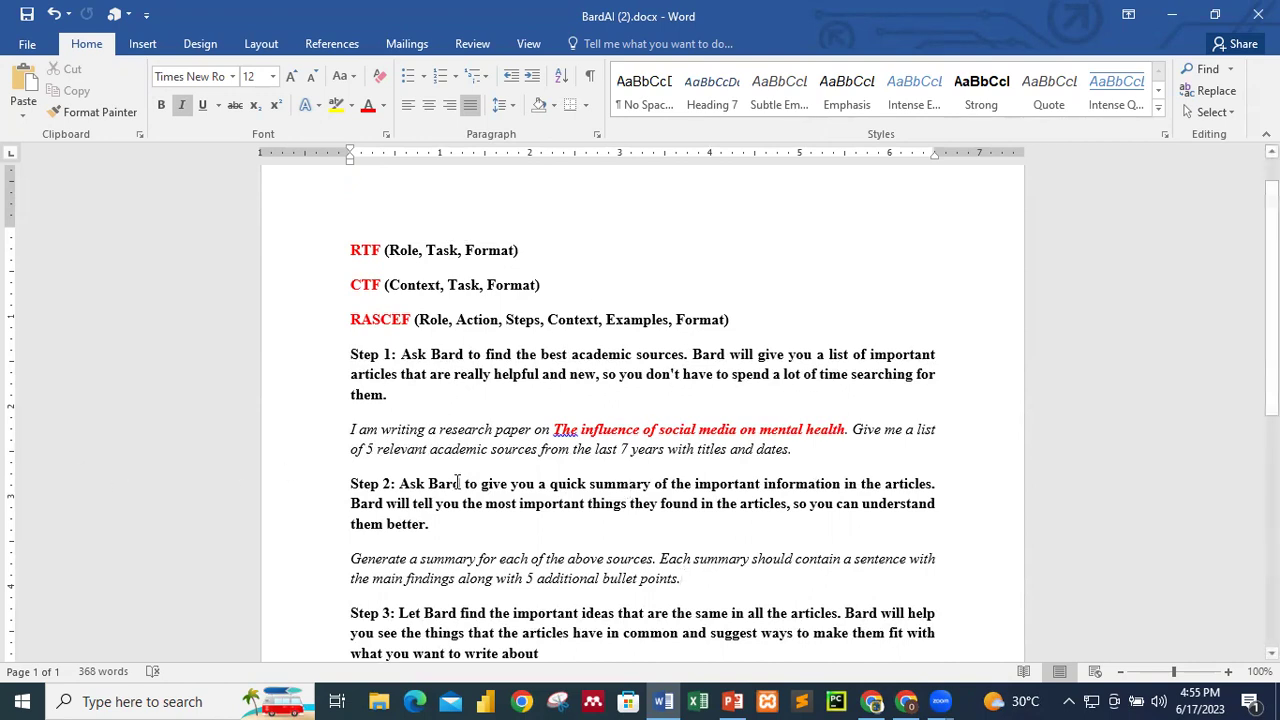
- Copy the italic Step 2 prompt that asks for a summary of each source with 5 additional bullet points
{"action": "scroll", "coordinate": [457, 488], "scroll_direction": "down", "scroll_amount": 2}
{"action": "left_click_drag", "start_coordinate": [690, 490], "coordinate": [352, 470]}
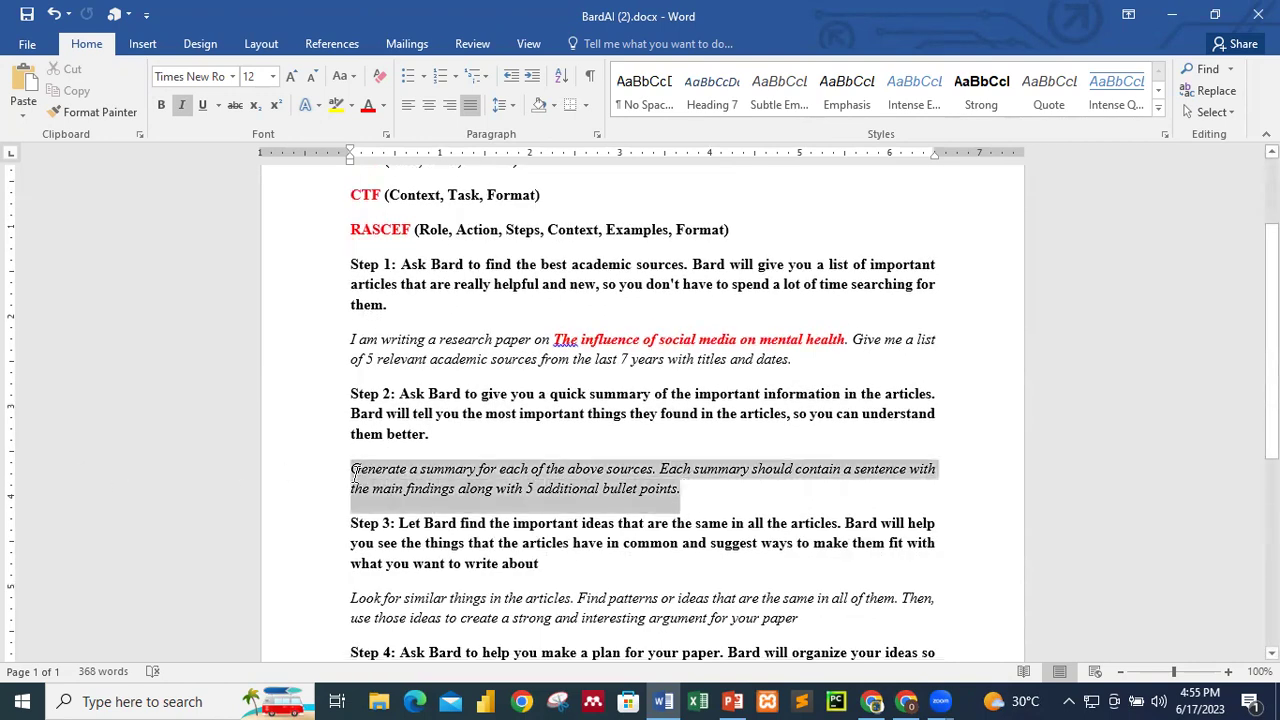
{"action": "right_click", "coordinate": [395, 484]}
{"action": "left_click", "coordinate": [420, 252]}
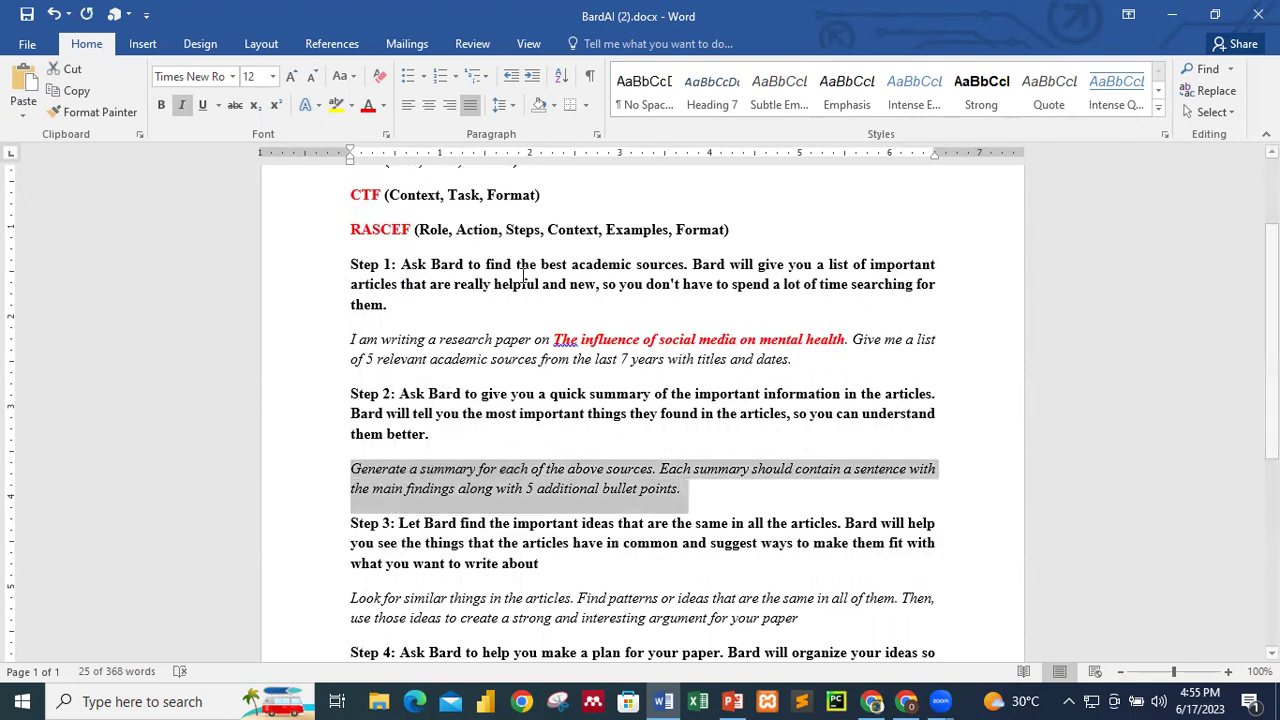
- Switch to Bard in Chrome, paste the copied summary prompt into the chat and submit it
{"action": "left_click", "coordinate": [907, 701]}
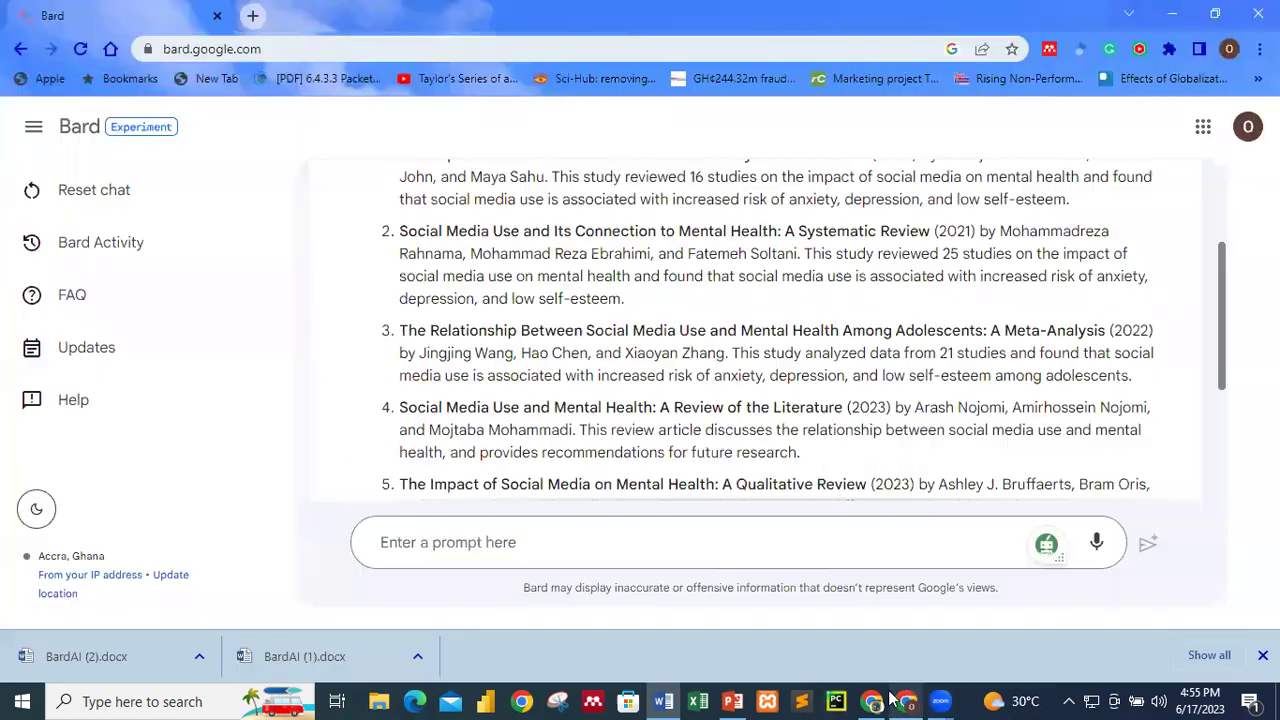
{"action": "right_click", "coordinate": [462, 545]}
{"action": "left_click", "coordinate": [505, 425]}
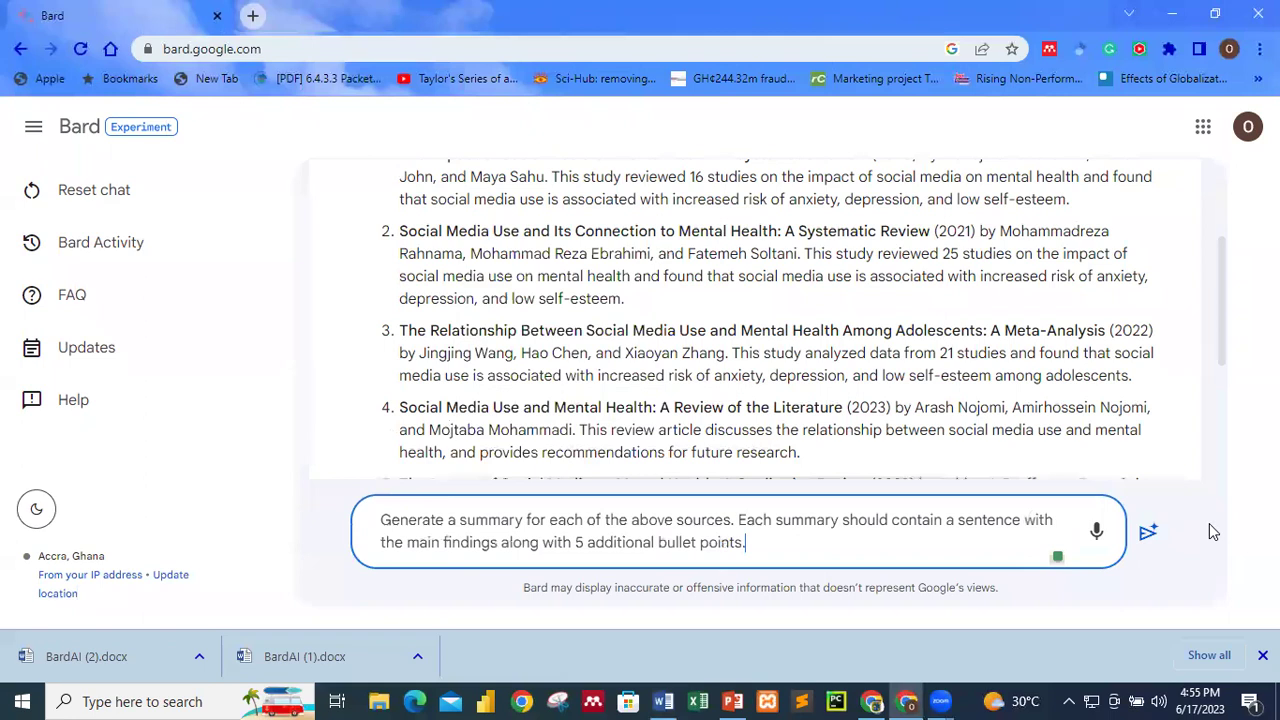
{"action": "left_click", "coordinate": [1147, 542]}
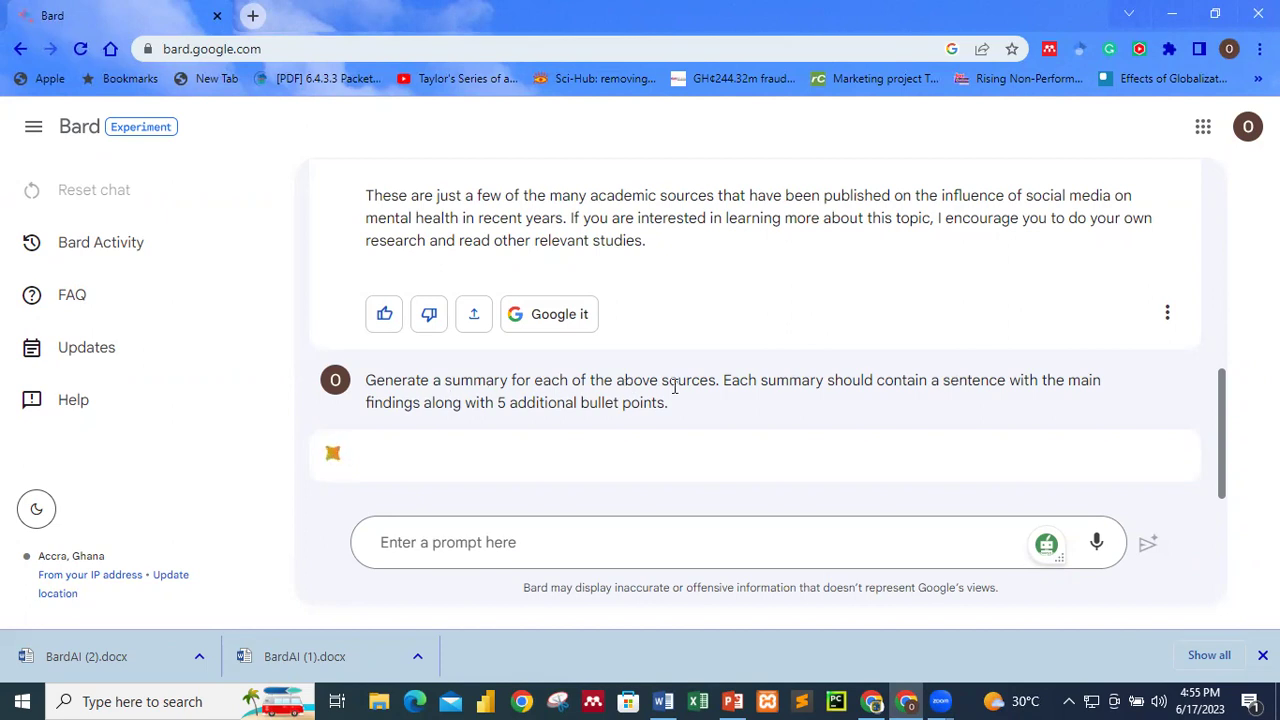
- Look back over Bard's list of five academic sources and the submitted request for their summaries
{"action": "scroll", "coordinate": [672, 378], "scroll_direction": "up", "scroll_amount": 8}
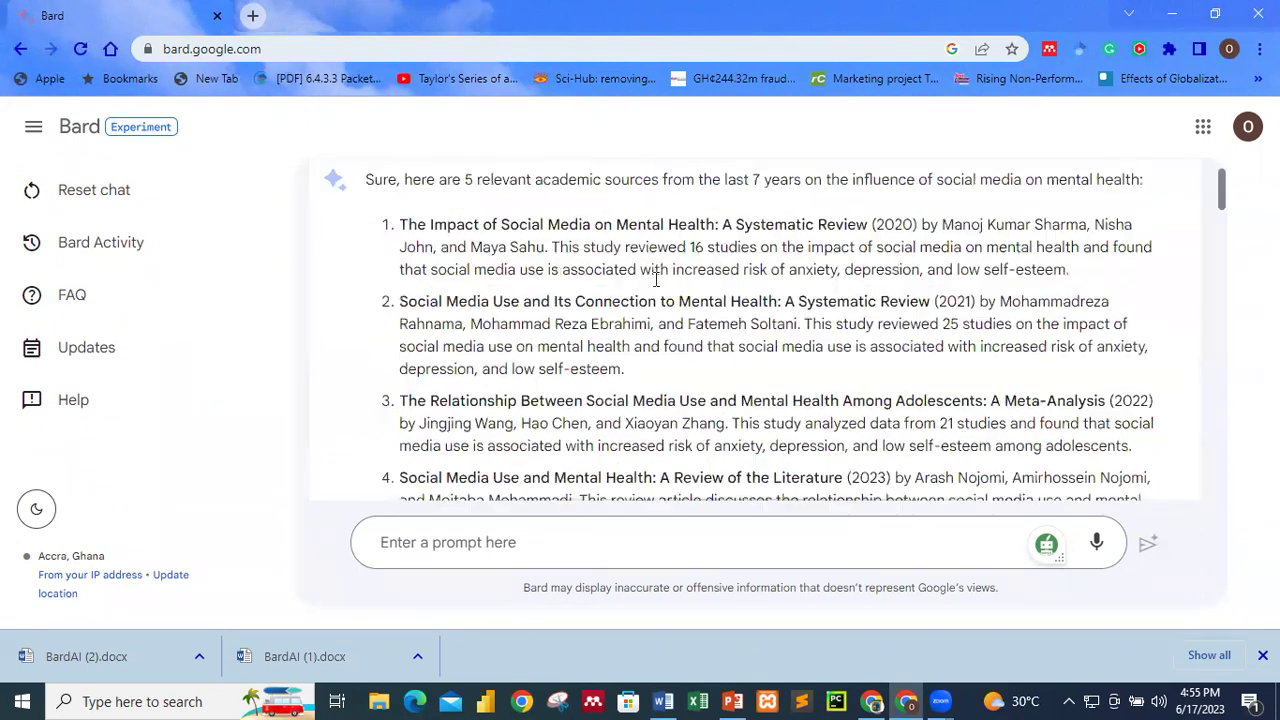
{"action": "scroll", "coordinate": [648, 296], "scroll_direction": "down", "scroll_amount": 1}
{"action": "scroll", "coordinate": [648, 296], "scroll_direction": "down", "scroll_amount": 5}
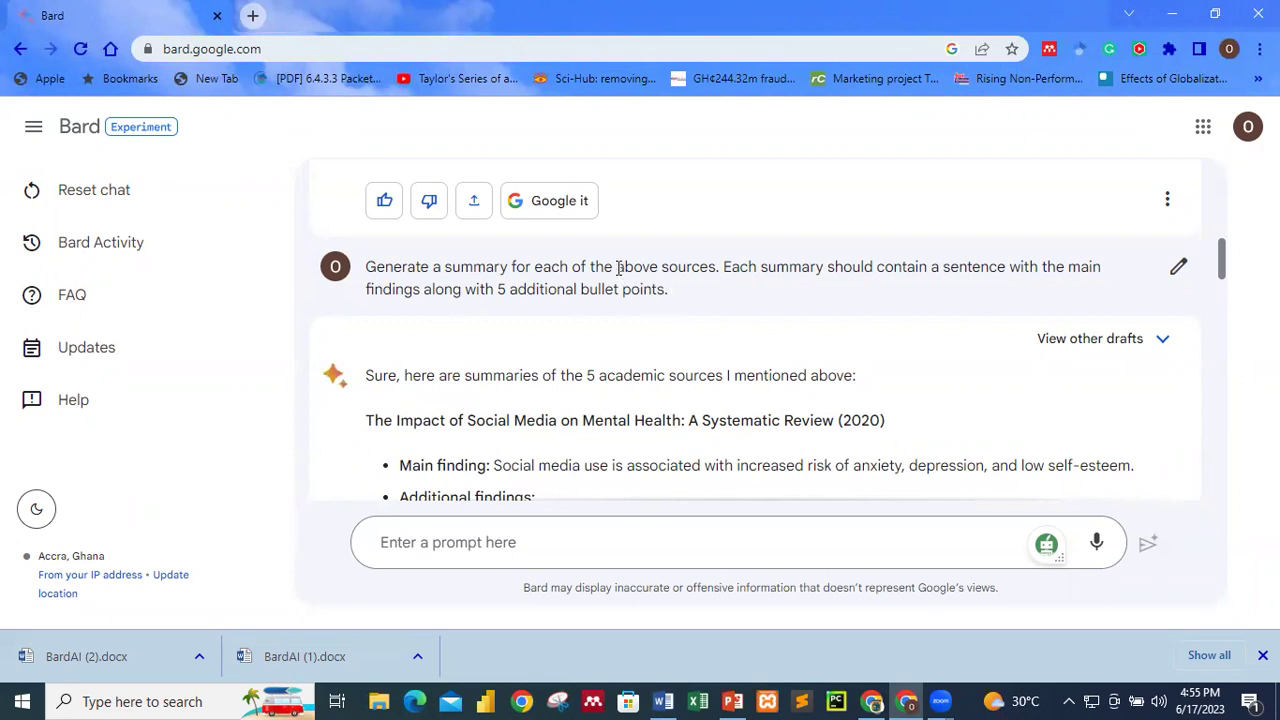
{"action": "scroll", "coordinate": [703, 272], "scroll_direction": "up", "scroll_amount": 3}
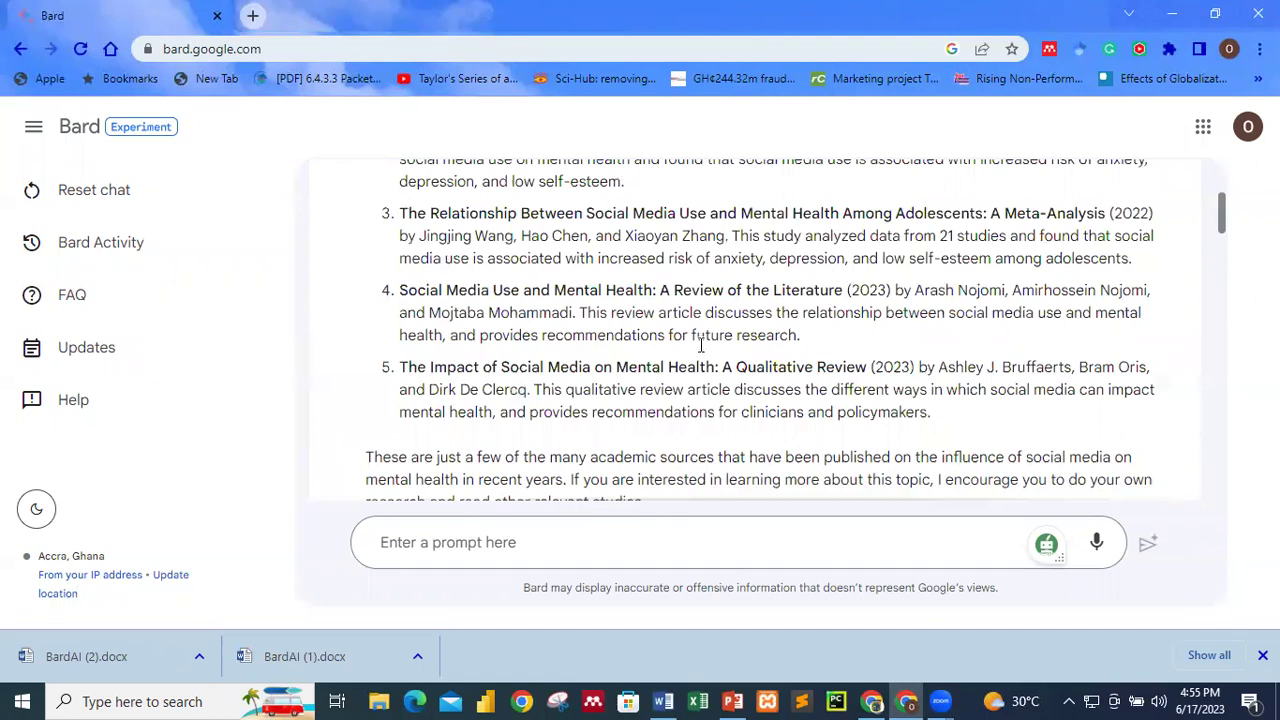
- Read Bard's summaries of all five sources, examining the main finding and additional findings under each title
{"action": "scroll", "coordinate": [674, 331], "scroll_direction": "down", "scroll_amount": 5}
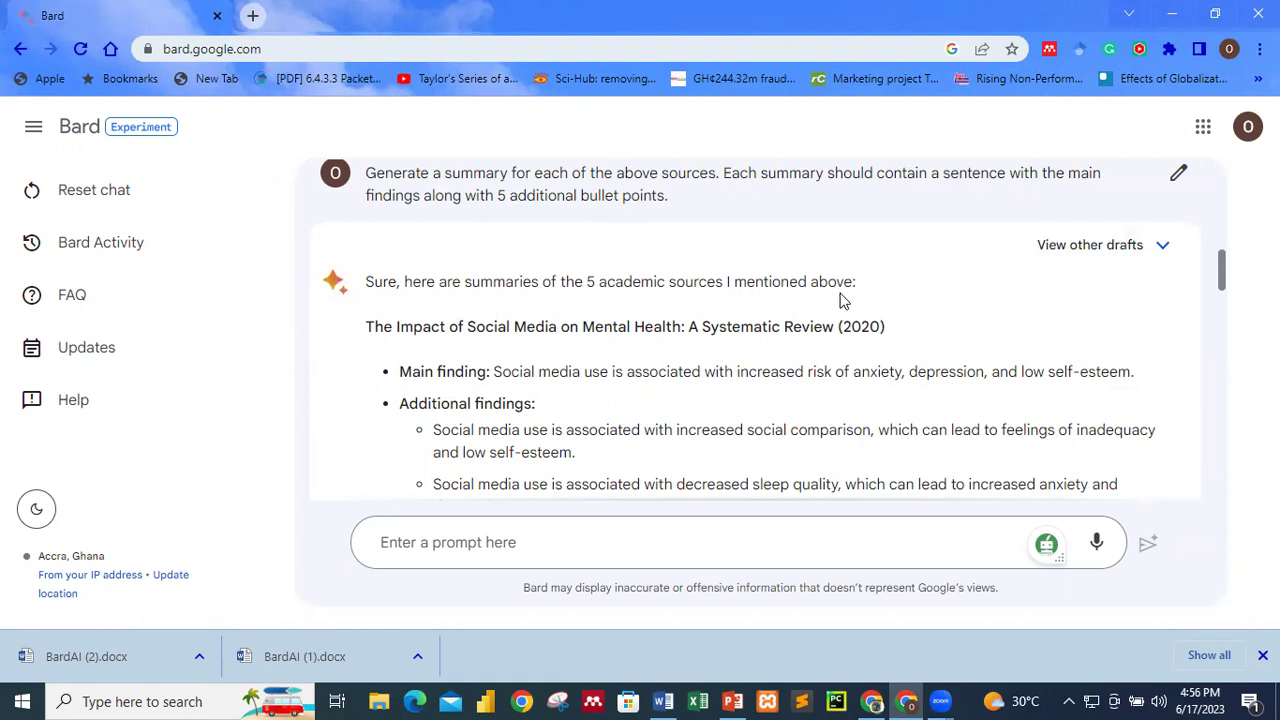
{"action": "scroll", "coordinate": [780, 326], "scroll_direction": "down", "scroll_amount": 2}
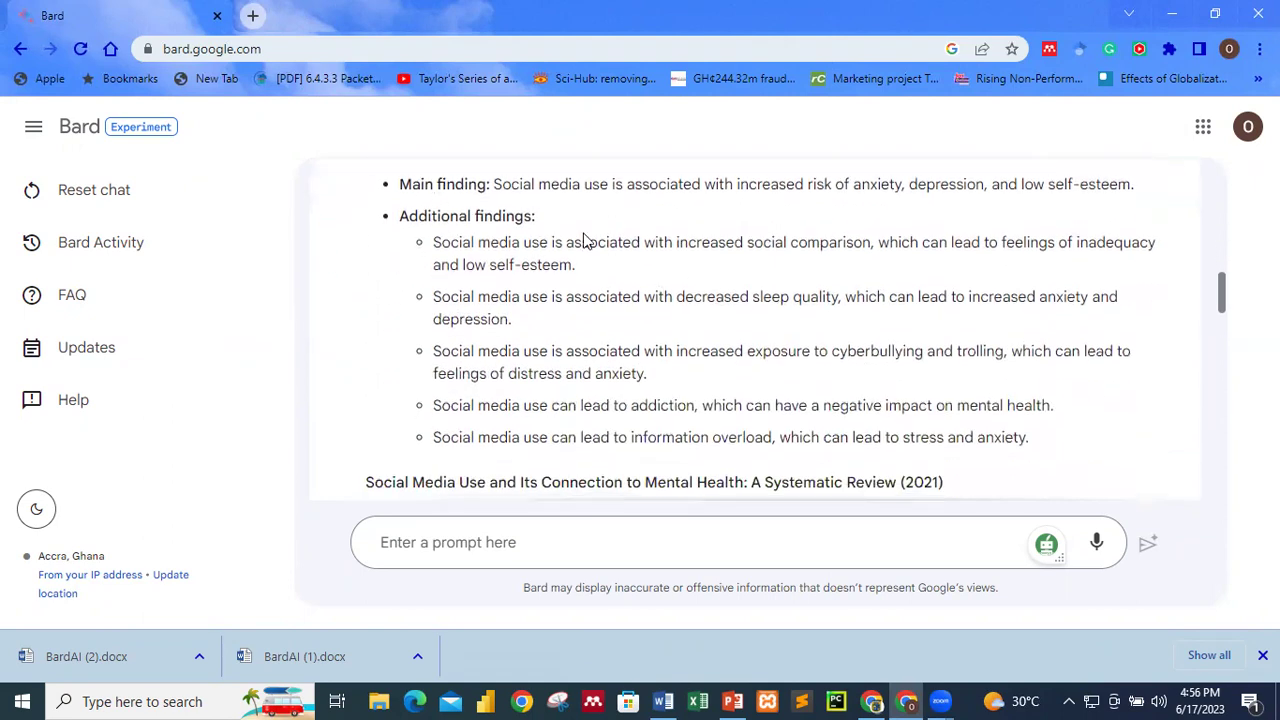
{"action": "scroll", "coordinate": [585, 241], "scroll_direction": "up", "scroll_amount": 3}
{"action": "scroll", "coordinate": [712, 414], "scroll_direction": "down", "scroll_amount": 3}
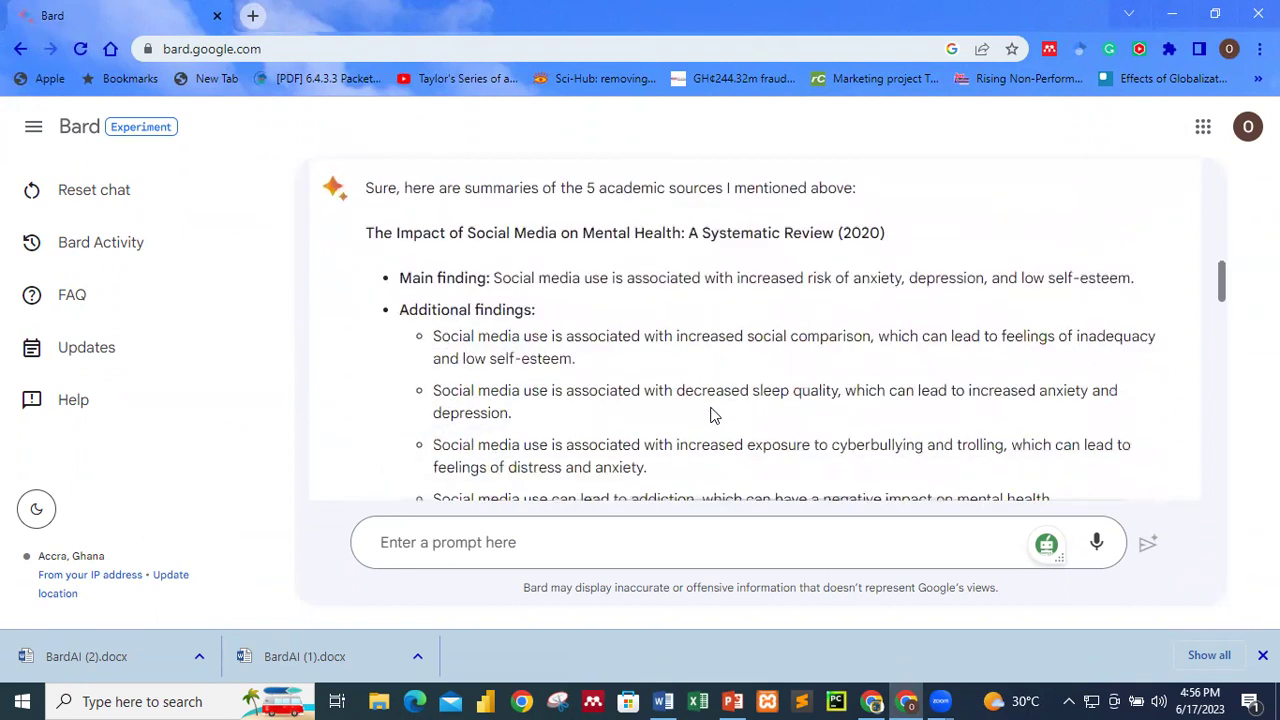
{"action": "scroll", "coordinate": [509, 240], "scroll_direction": "down", "scroll_amount": 2}
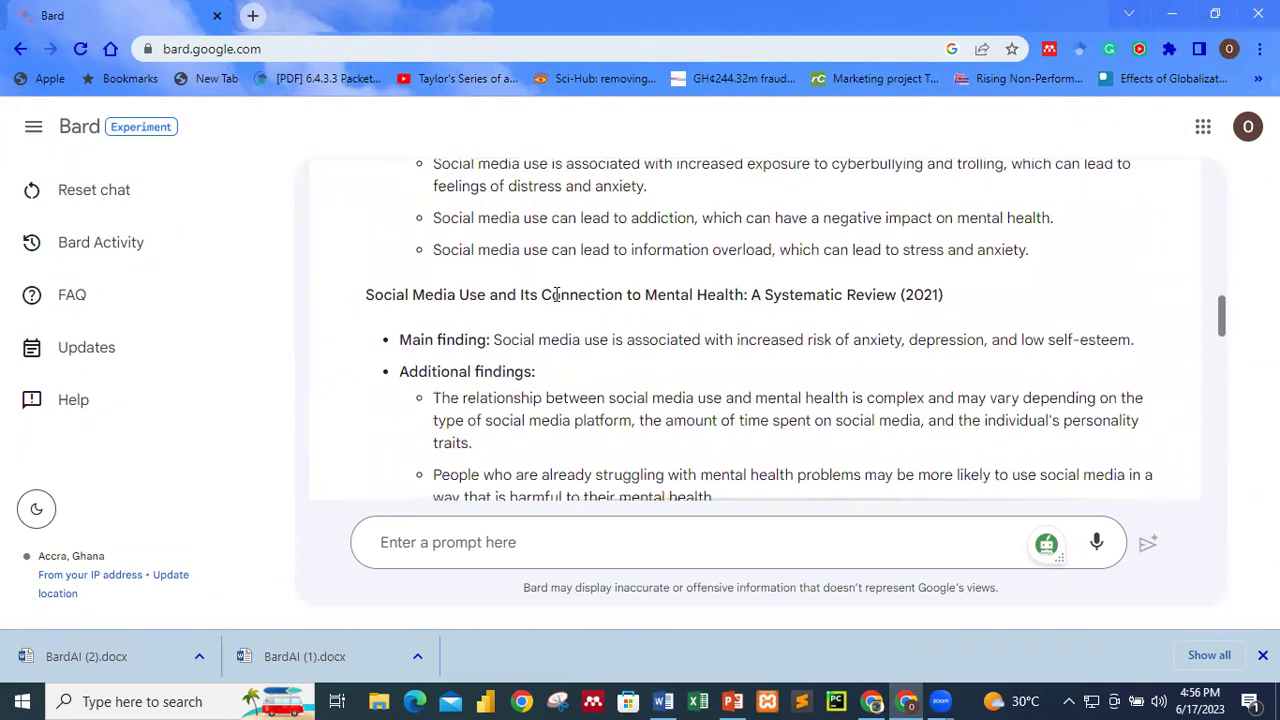
{"action": "scroll", "coordinate": [795, 320], "scroll_direction": "down", "scroll_amount": 1}
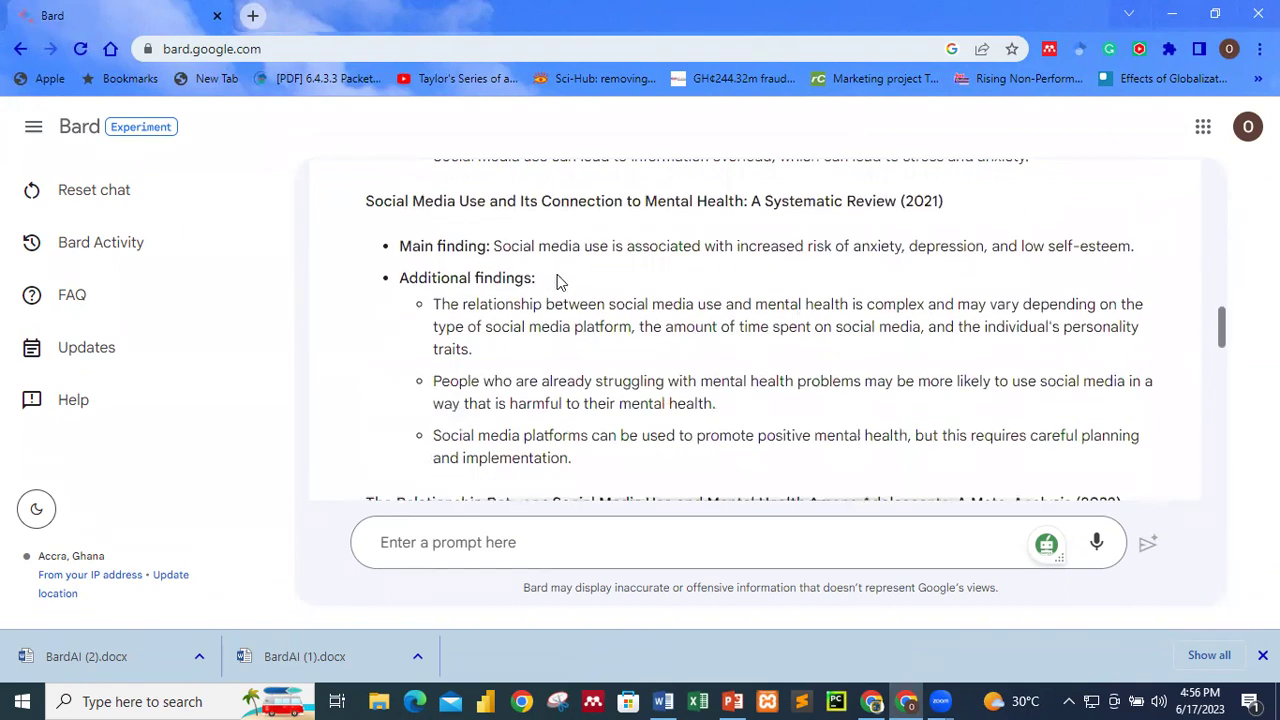
{"action": "scroll", "coordinate": [560, 282], "scroll_direction": "down", "scroll_amount": 3}
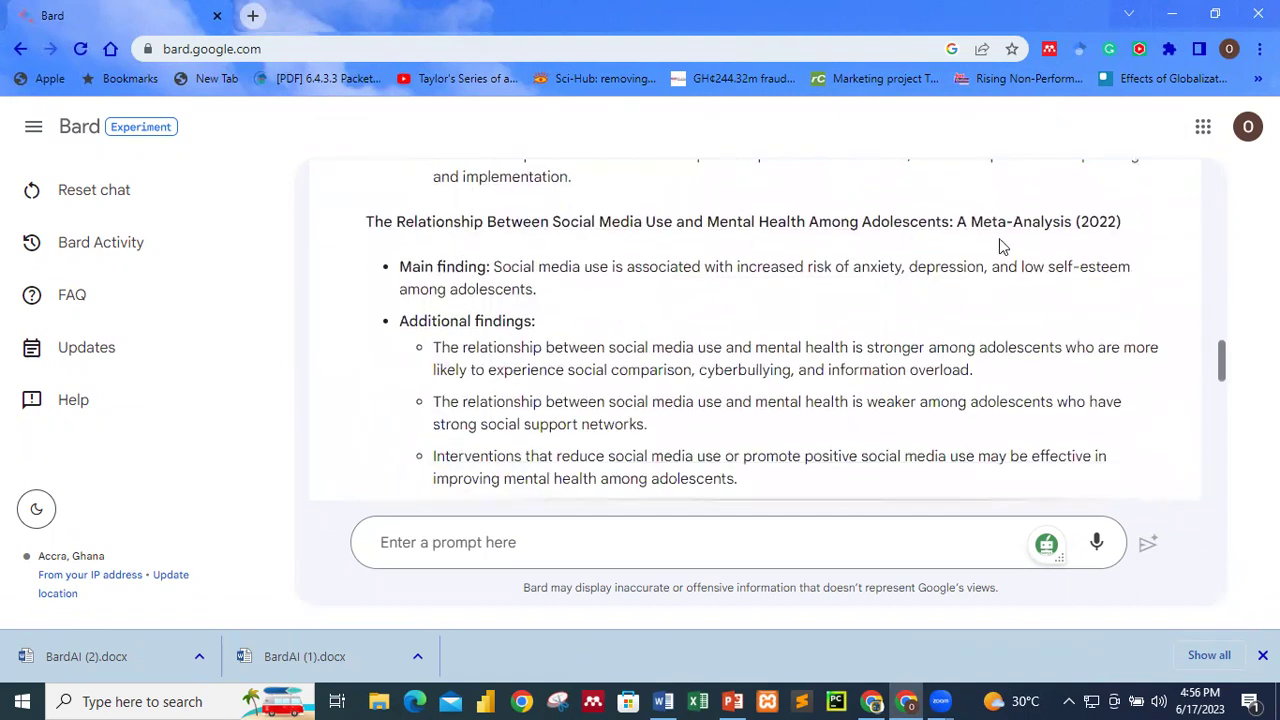
{"action": "scroll", "coordinate": [557, 294], "scroll_direction": "down", "scroll_amount": 2}
{"action": "scroll", "coordinate": [529, 266], "scroll_direction": "up", "scroll_amount": 2}
{"action": "scroll", "coordinate": [790, 407], "scroll_direction": "down", "scroll_amount": 2}
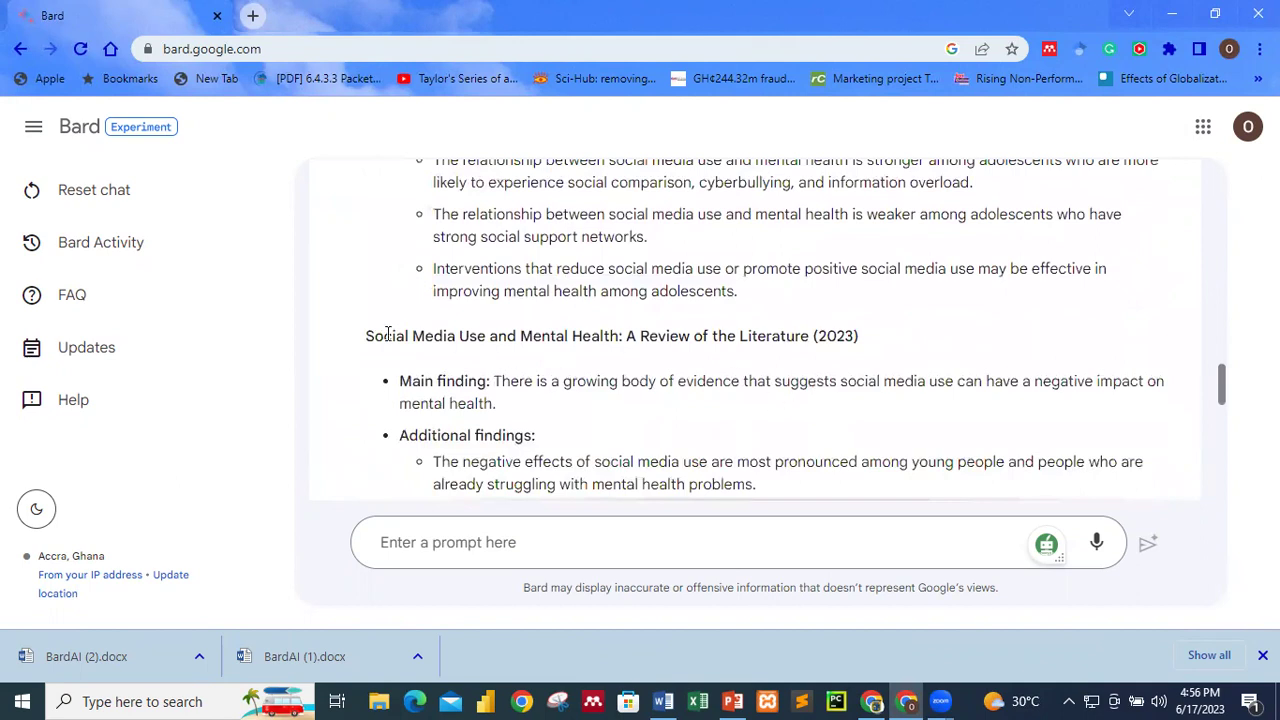
{"action": "scroll", "coordinate": [400, 240], "scroll_direction": "down", "scroll_amount": 2}
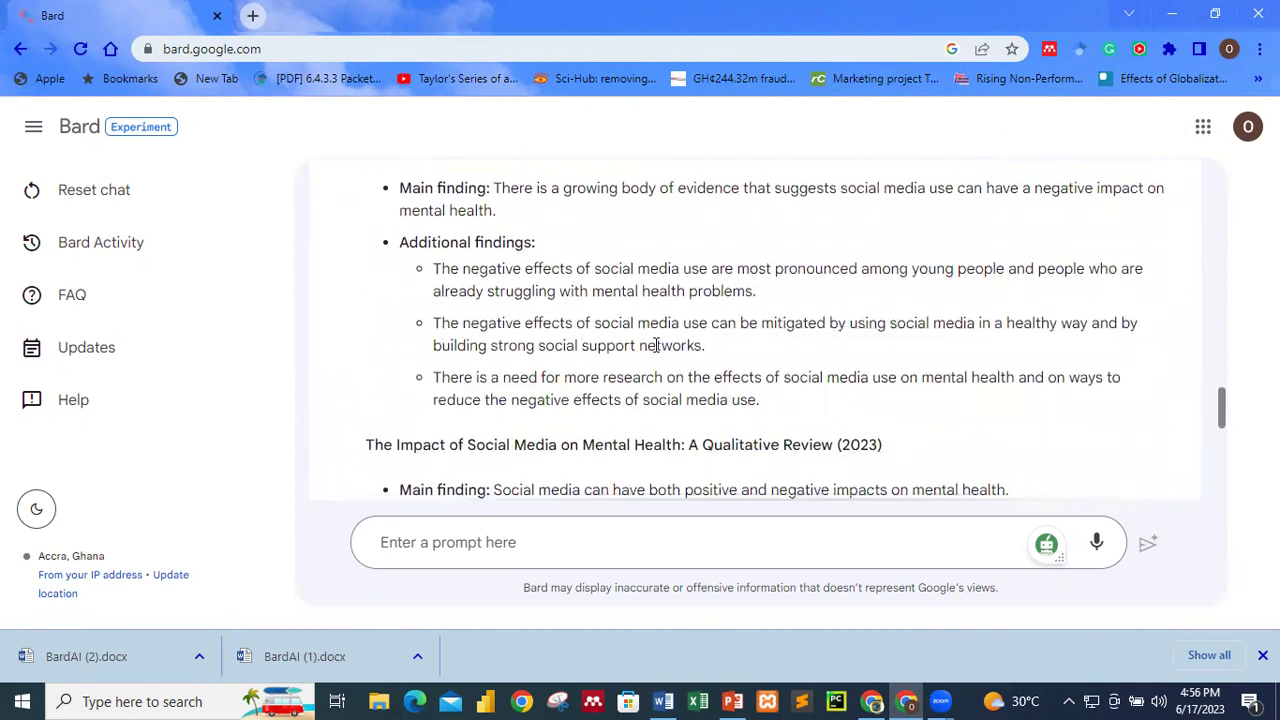
{"action": "scroll", "coordinate": [690, 340], "scroll_direction": "down", "scroll_amount": 2}
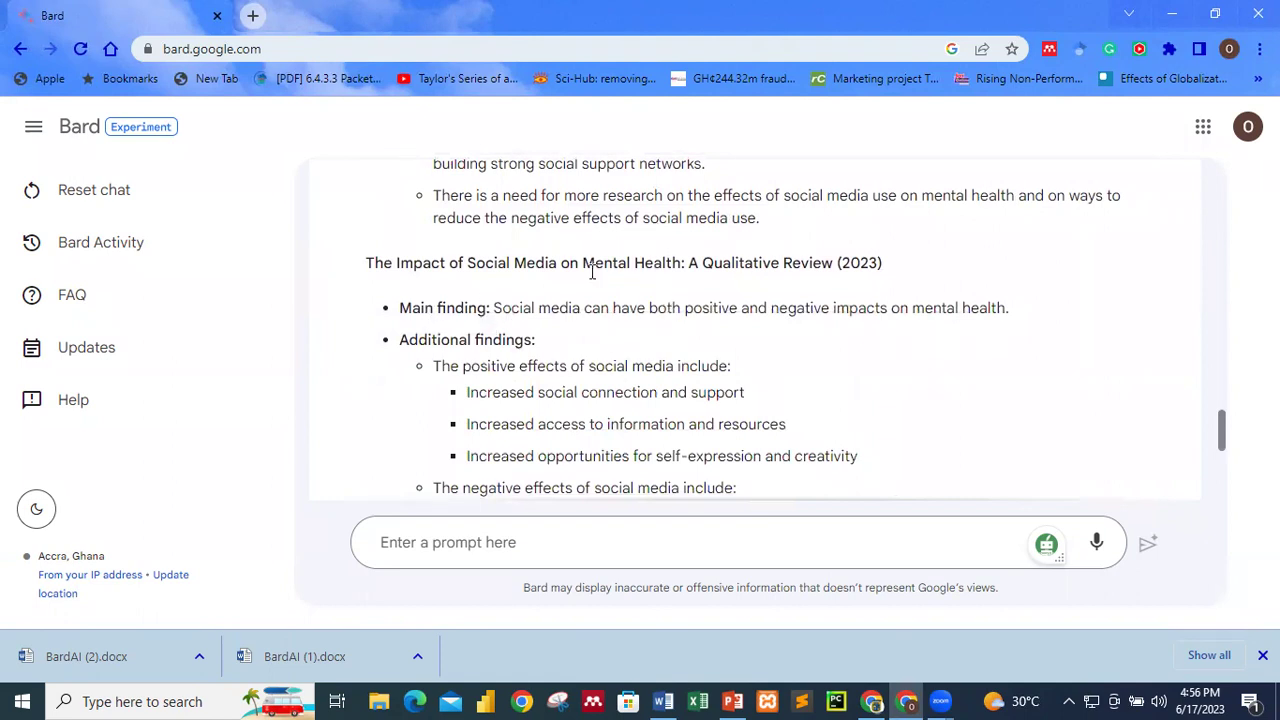
{"action": "scroll", "coordinate": [866, 290], "scroll_direction": "down", "scroll_amount": 2}
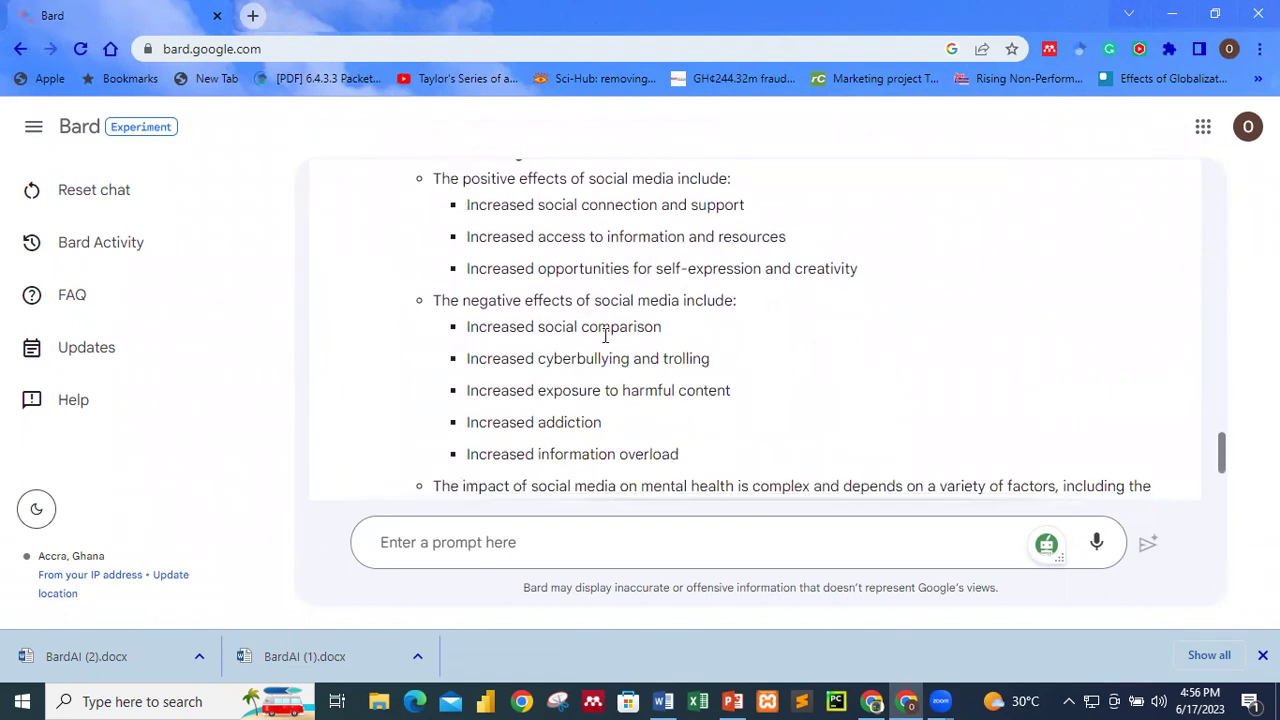
{"action": "scroll", "coordinate": [605, 336], "scroll_direction": "down", "scroll_amount": 2}
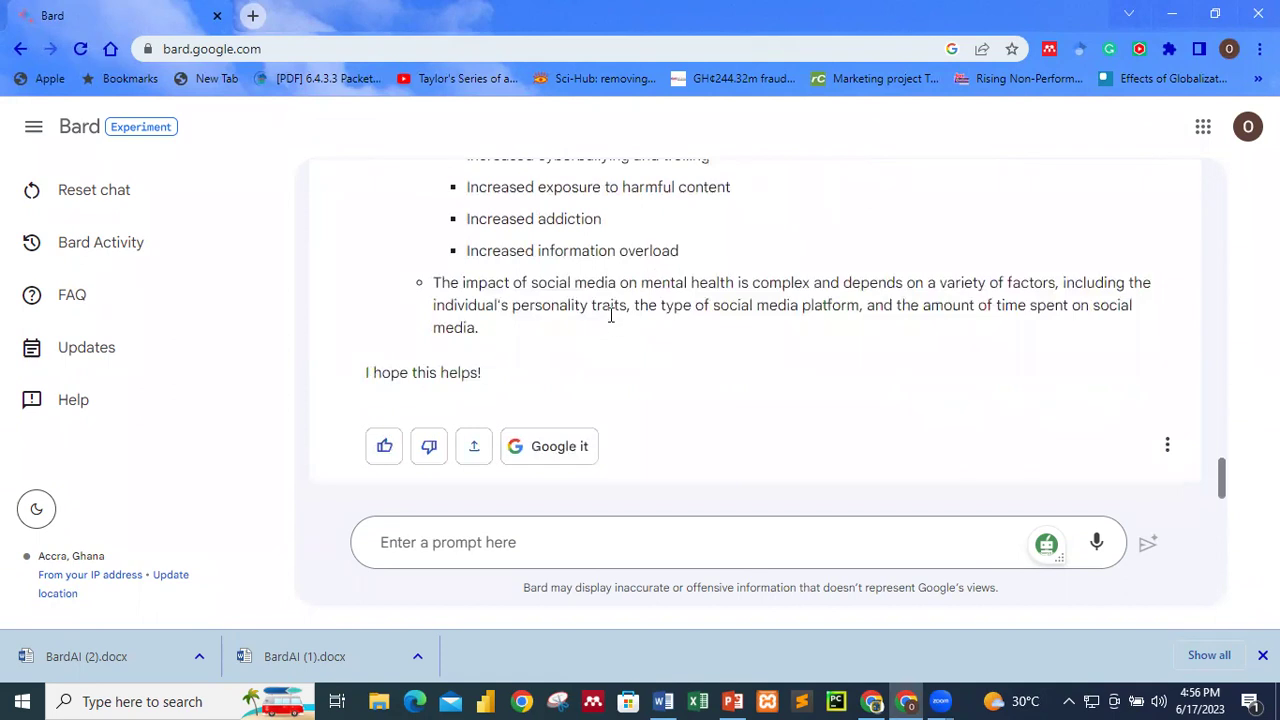
- Recheck the additional findings in the summaries, from the 2023 Qualitative Review back to the 2021 Systematic Review
{"action": "scroll", "coordinate": [611, 315], "scroll_direction": "up", "scroll_amount": 4}
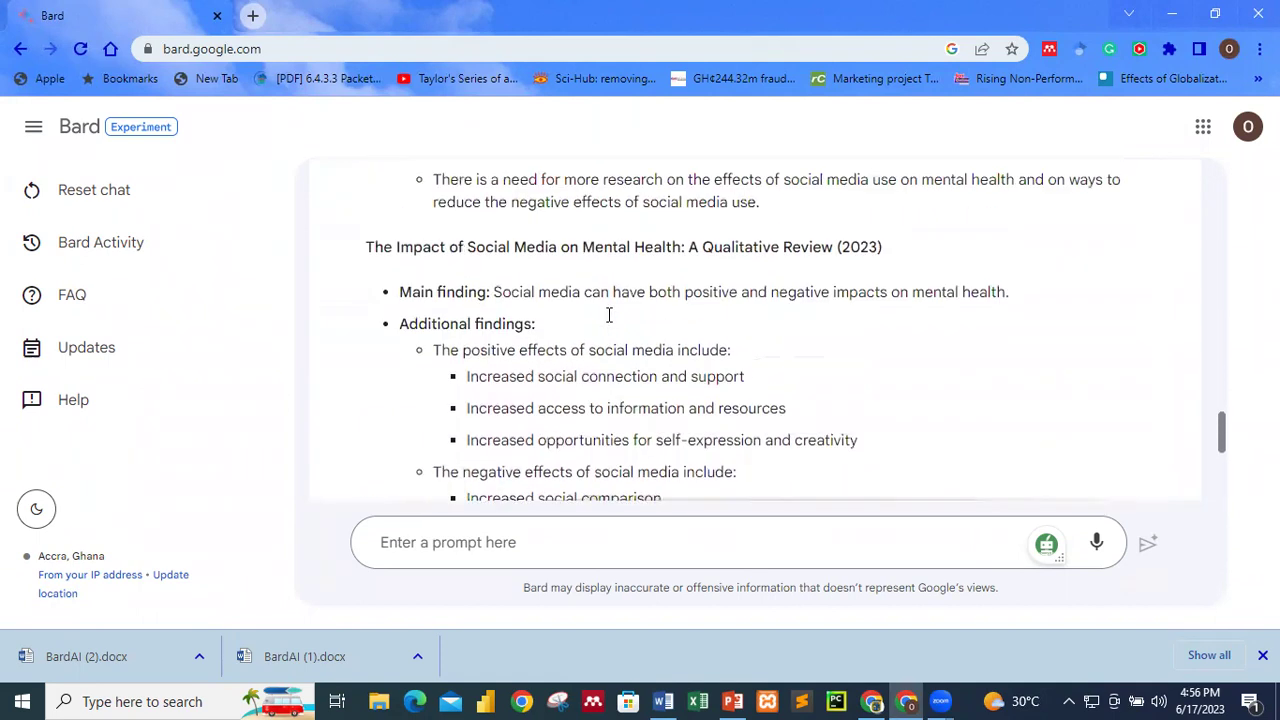
{"action": "scroll", "coordinate": [601, 302], "scroll_direction": "down", "scroll_amount": 2}
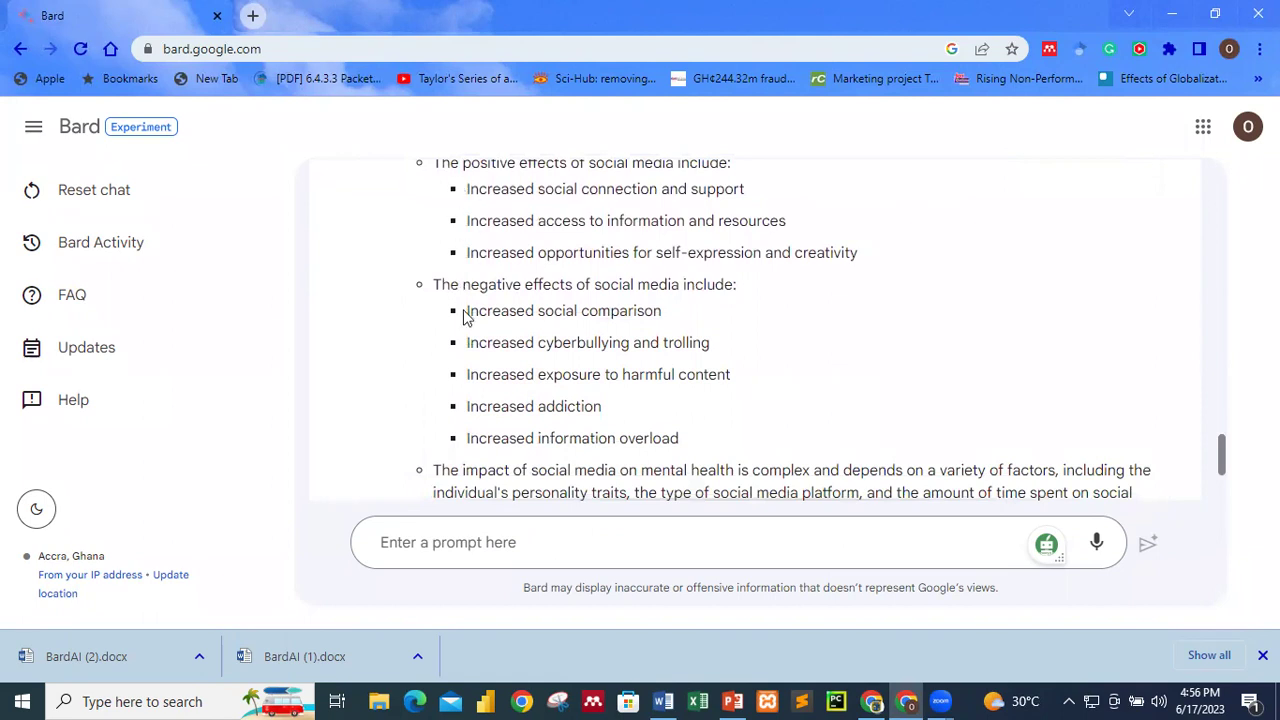
{"action": "scroll", "coordinate": [610, 284], "scroll_direction": "up", "scroll_amount": 3}
{"action": "scroll", "coordinate": [608, 282], "scroll_direction": "down", "scroll_amount": 5}
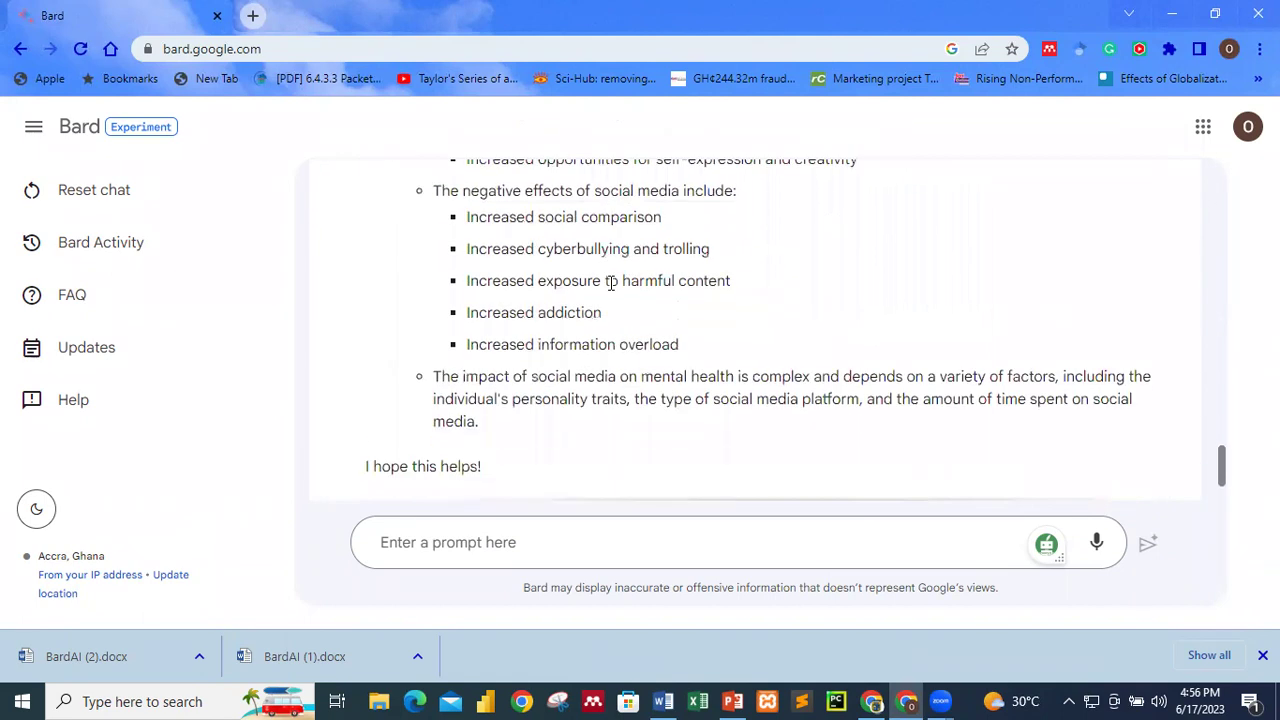
{"action": "scroll", "coordinate": [646, 337], "scroll_direction": "up", "scroll_amount": 3}
{"action": "scroll", "coordinate": [646, 337], "scroll_direction": "up", "scroll_amount": 2}
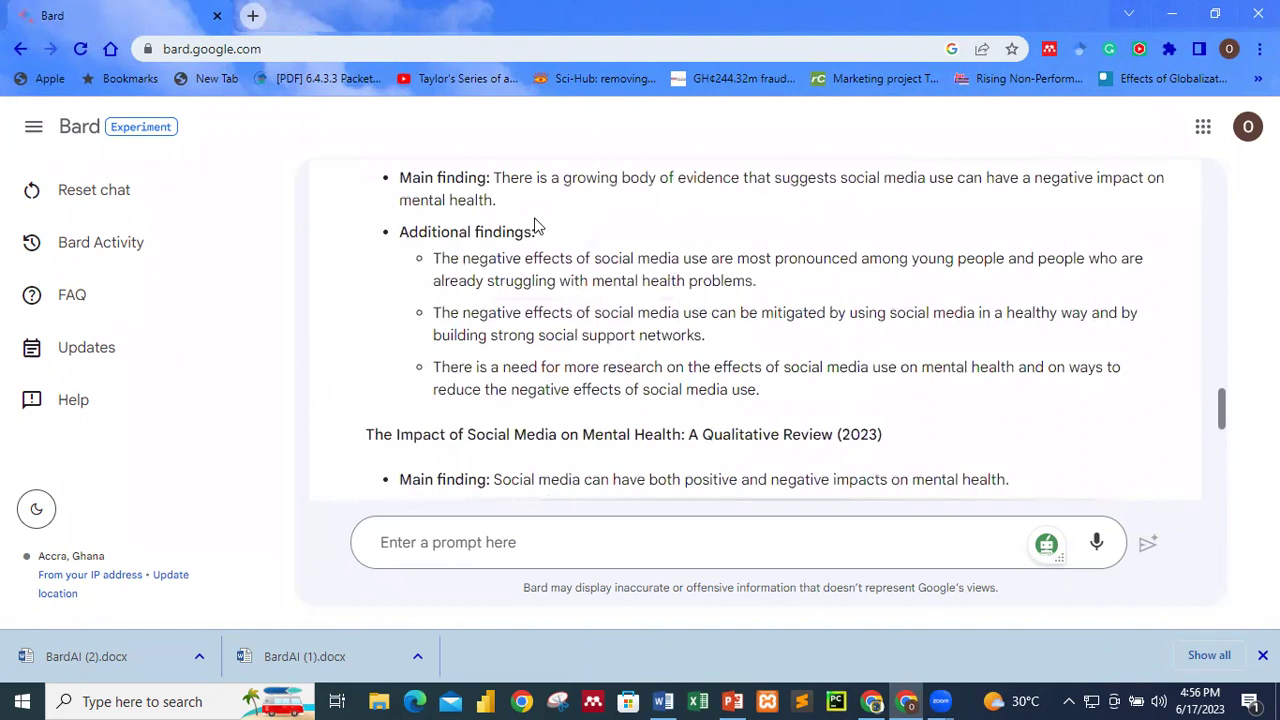
{"action": "scroll", "coordinate": [500, 252], "scroll_direction": "up", "scroll_amount": 3}
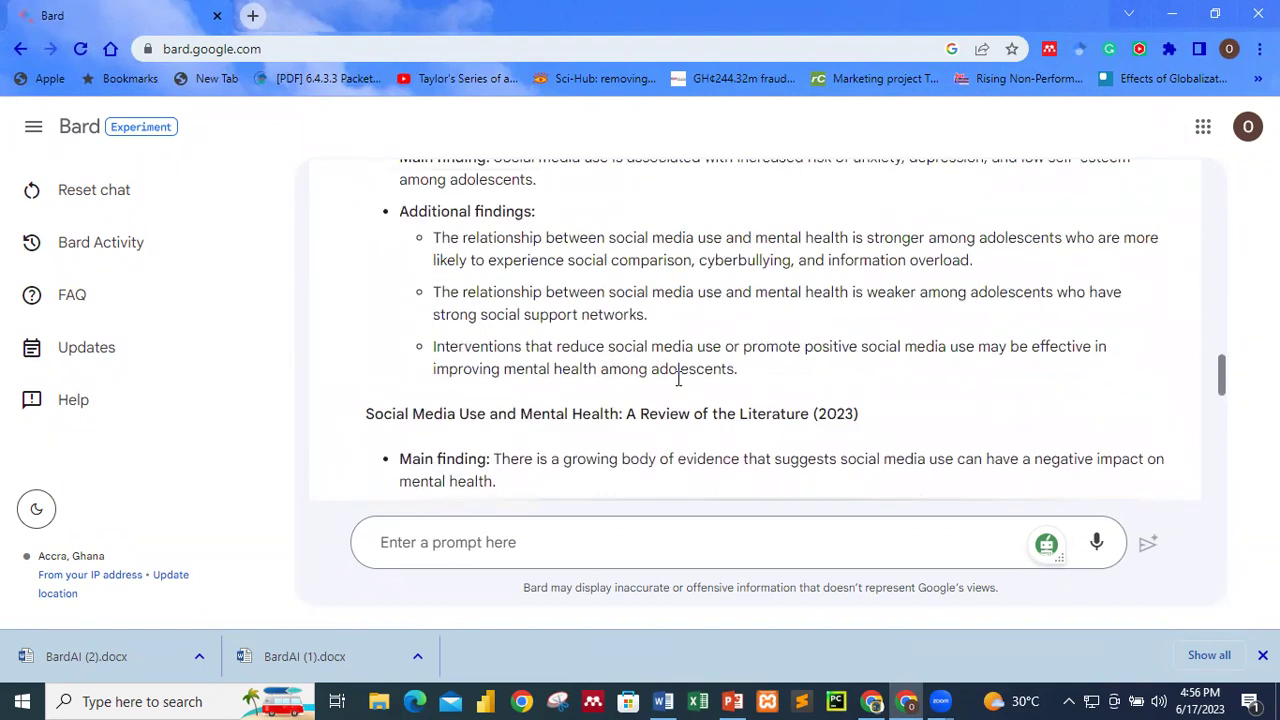
{"action": "scroll", "coordinate": [676, 378], "scroll_direction": "up", "scroll_amount": 3}
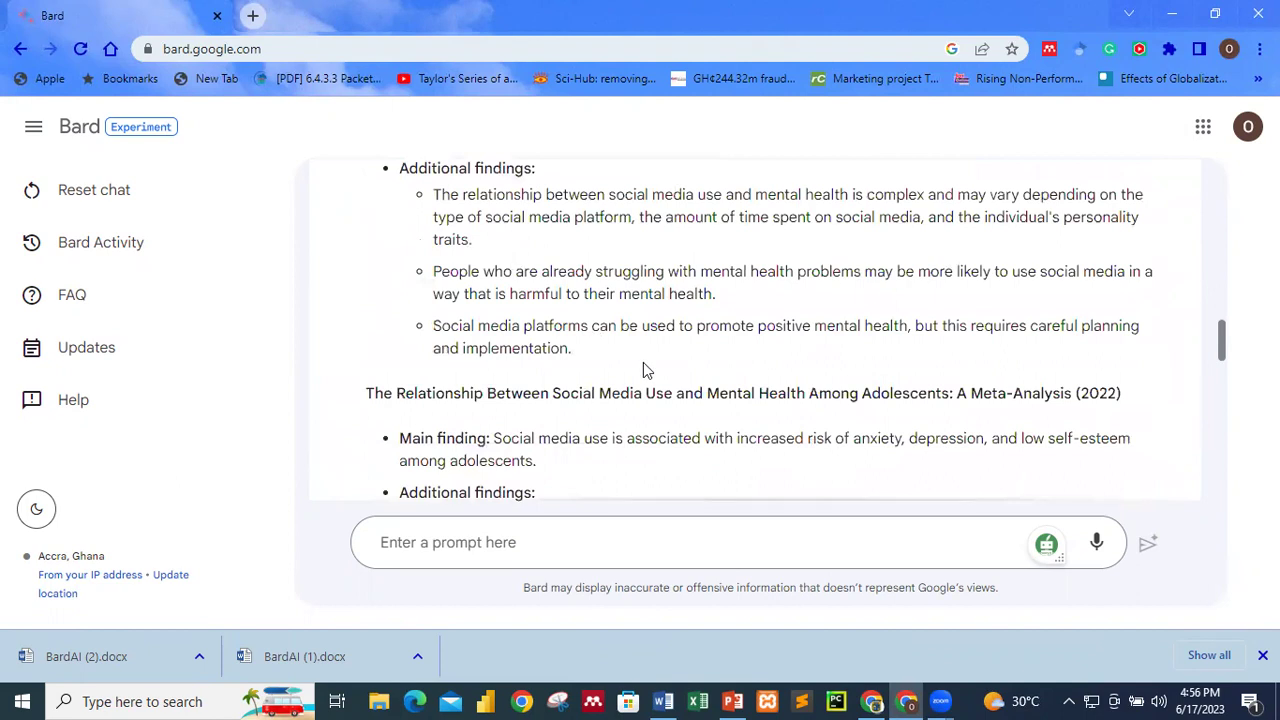
{"action": "scroll", "coordinate": [644, 368], "scroll_direction": "up", "scroll_amount": 2}
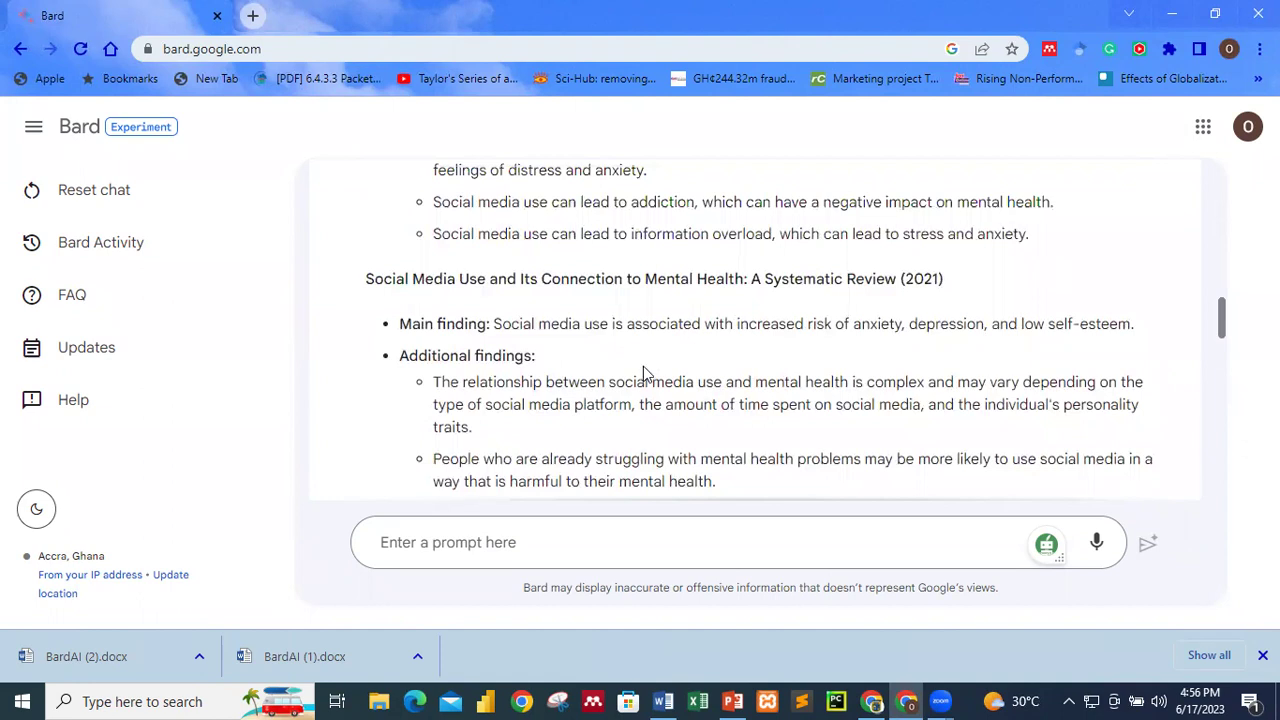
{"action": "scroll", "coordinate": [644, 368], "scroll_direction": "down", "scroll_amount": 4}
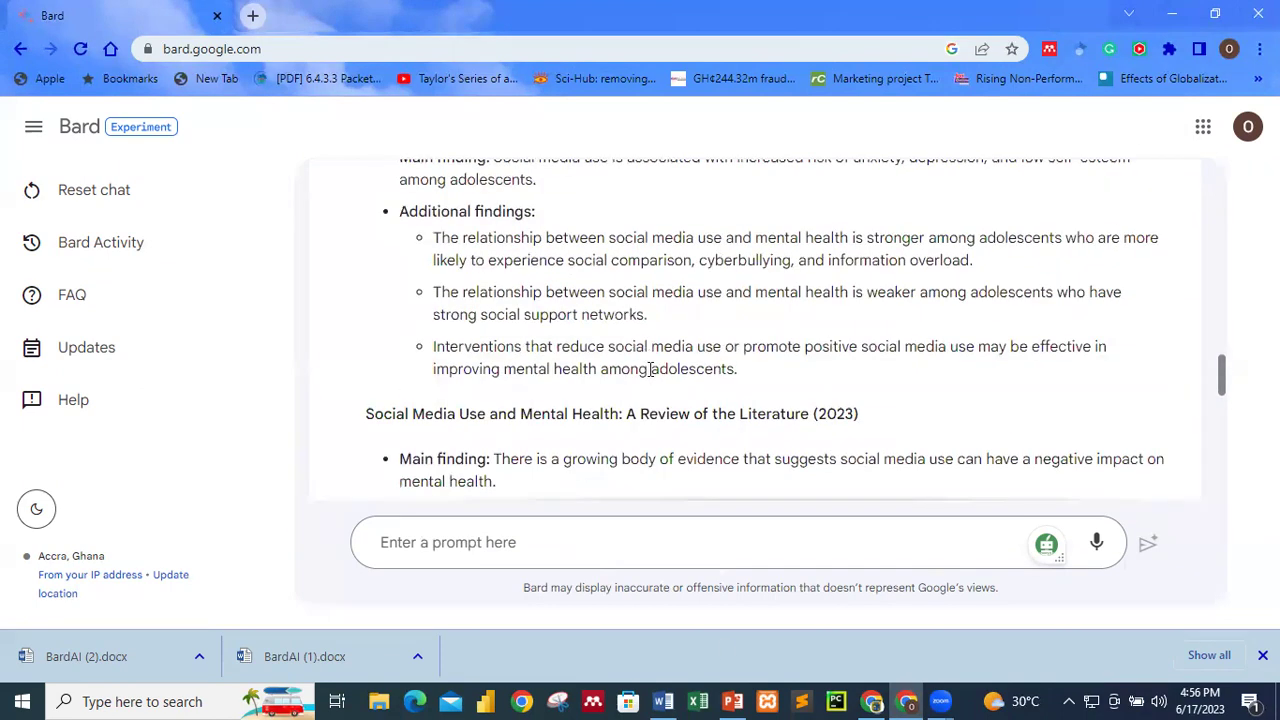
- Switch to the Word notes and read the Step 3 instructions and prompt on finding common ideas across the articles
{"action": "left_click", "coordinate": [665, 701]}
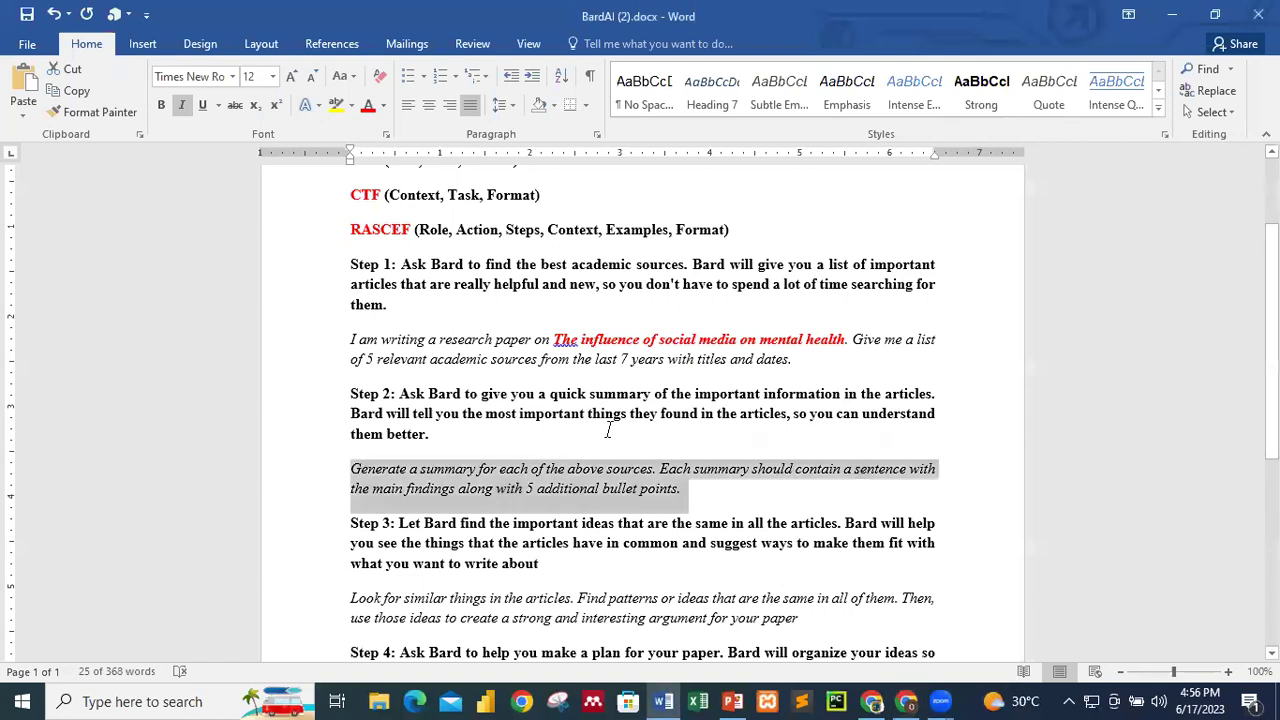
{"action": "scroll", "coordinate": [612, 438], "scroll_direction": "down", "scroll_amount": 2}
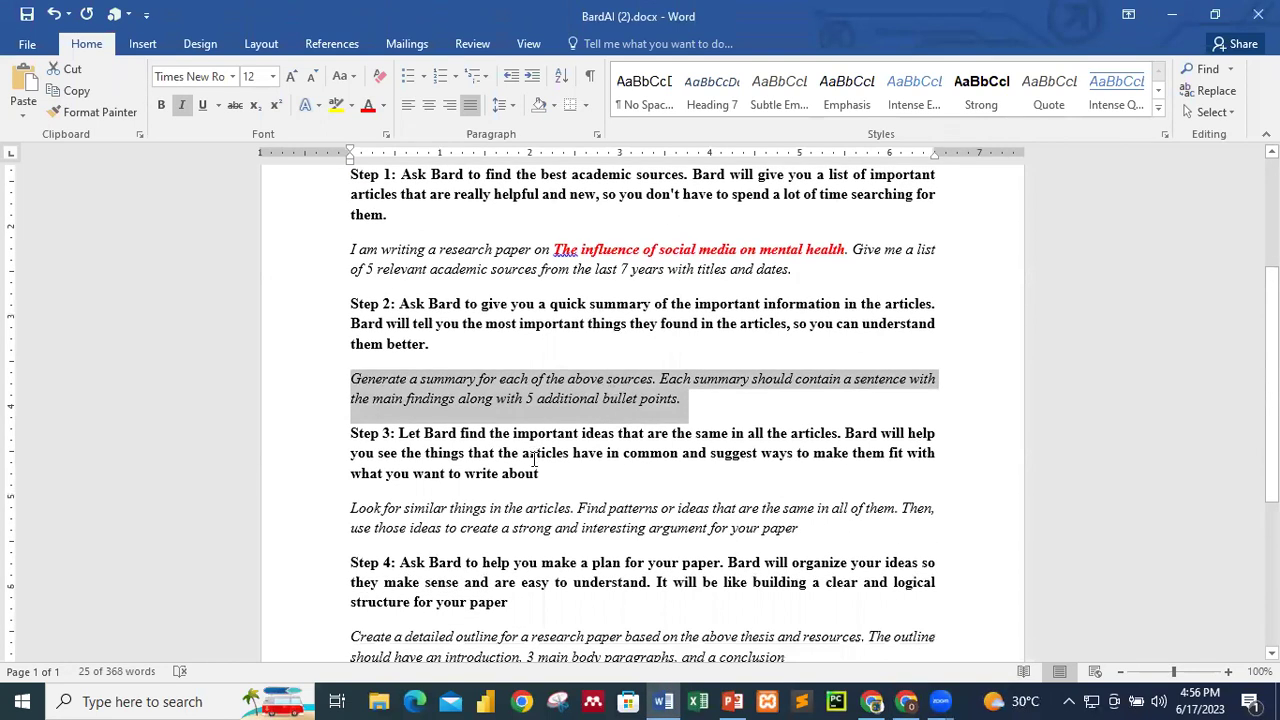
{"action": "left_click", "coordinate": [541, 470]}
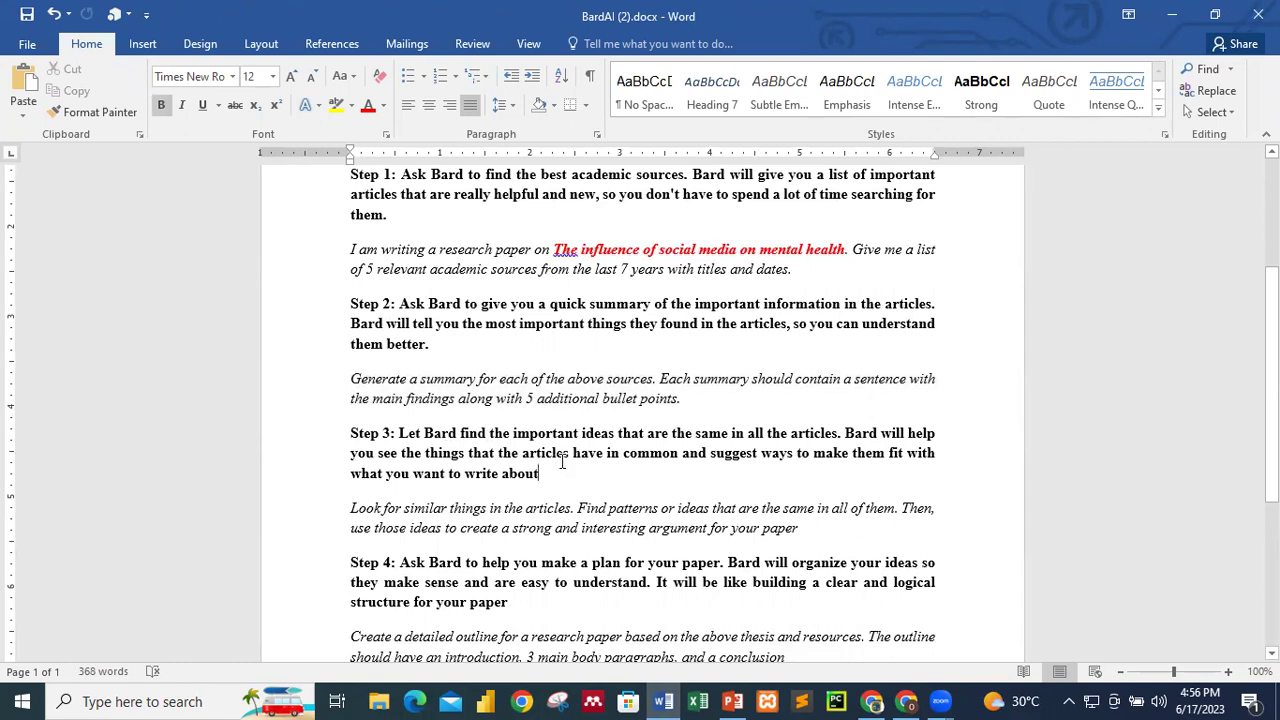
{"action": "scroll", "coordinate": [562, 461], "scroll_direction": "down", "scroll_amount": 1}
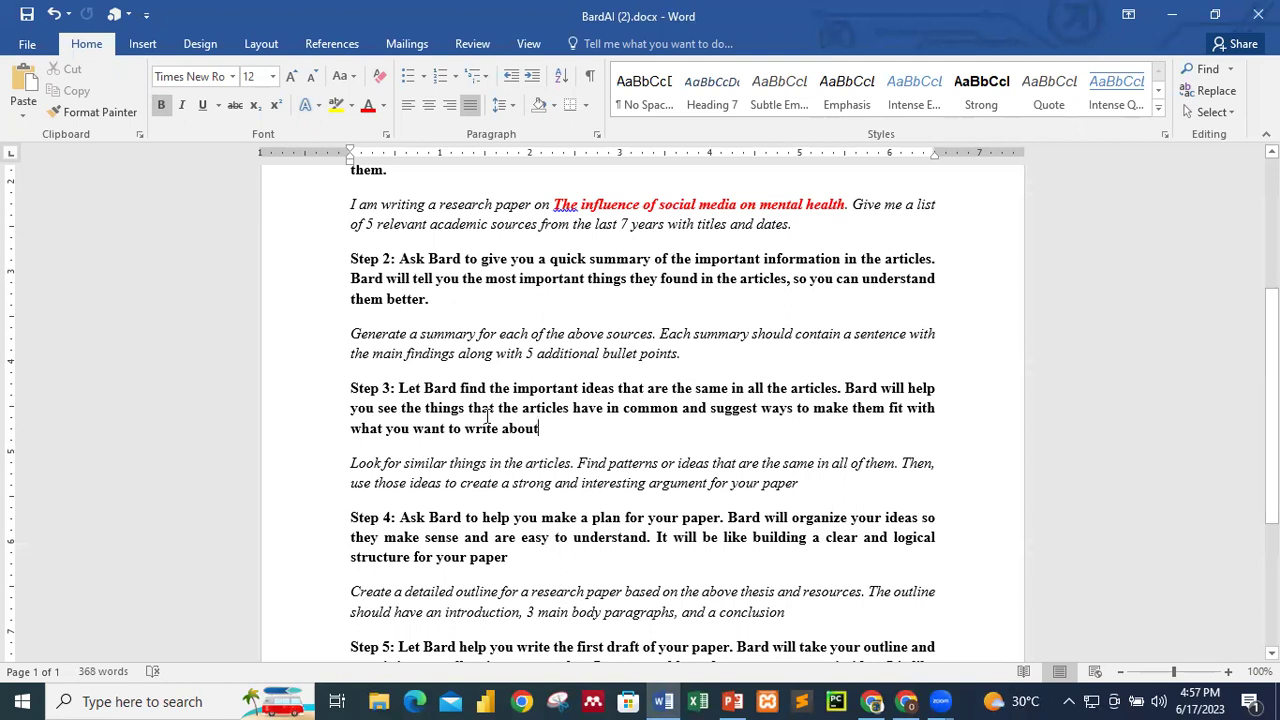
{"action": "scroll", "coordinate": [704, 445], "scroll_direction": "down", "scroll_amount": 1}
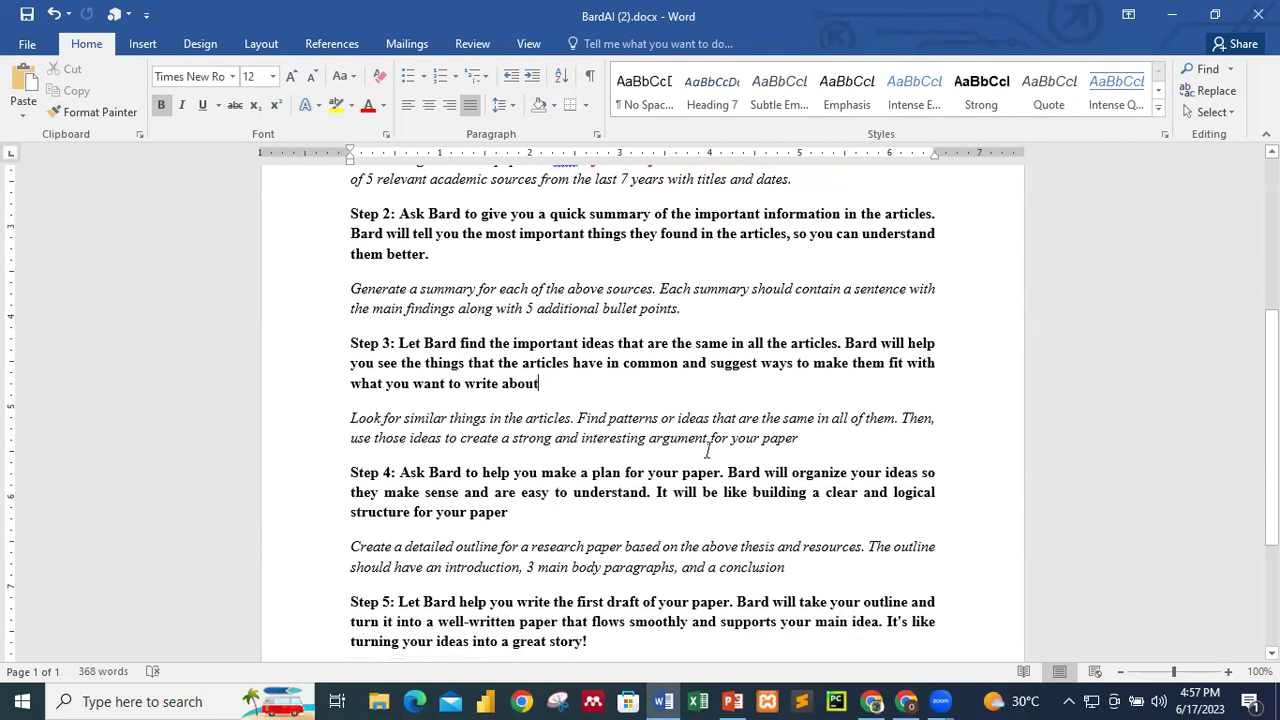
- Copy the italic Step 3 prompt that asks for similar patterns in the articles and a strong argument for the paper
{"action": "left_click", "coordinate": [815, 440]}
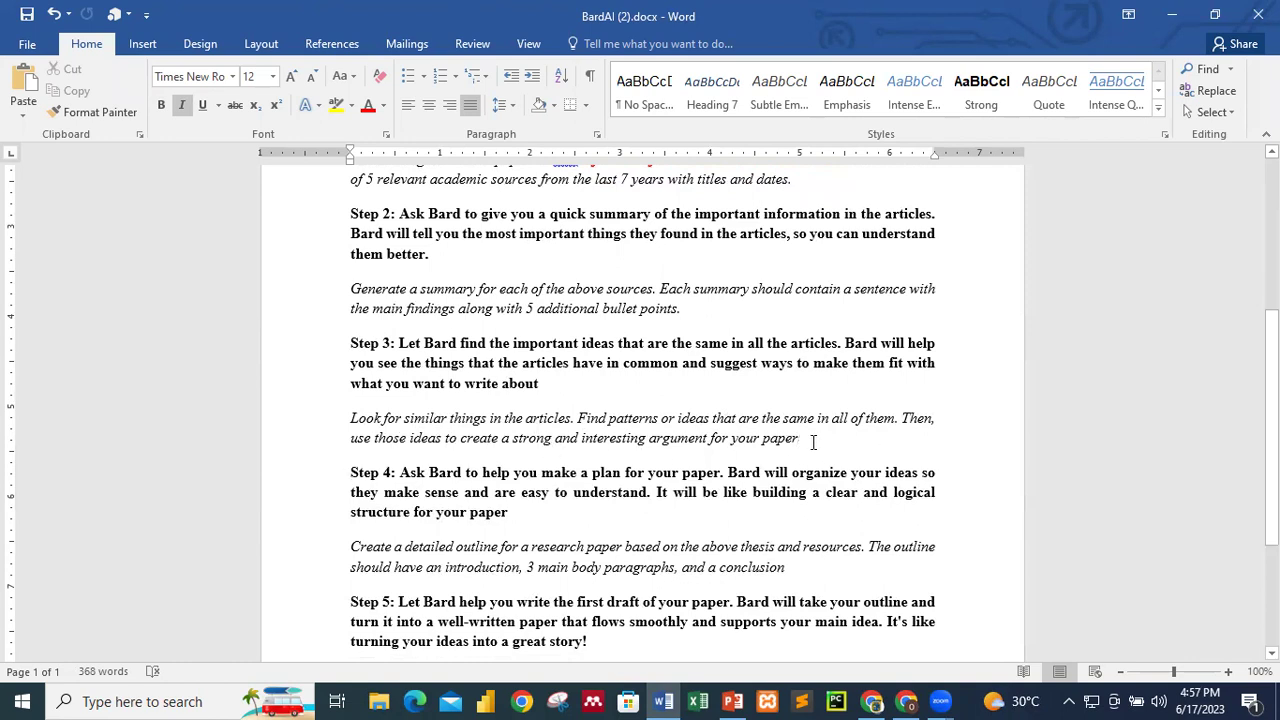
{"action": "left_click_drag", "start_coordinate": [813, 441], "coordinate": [356, 420]}
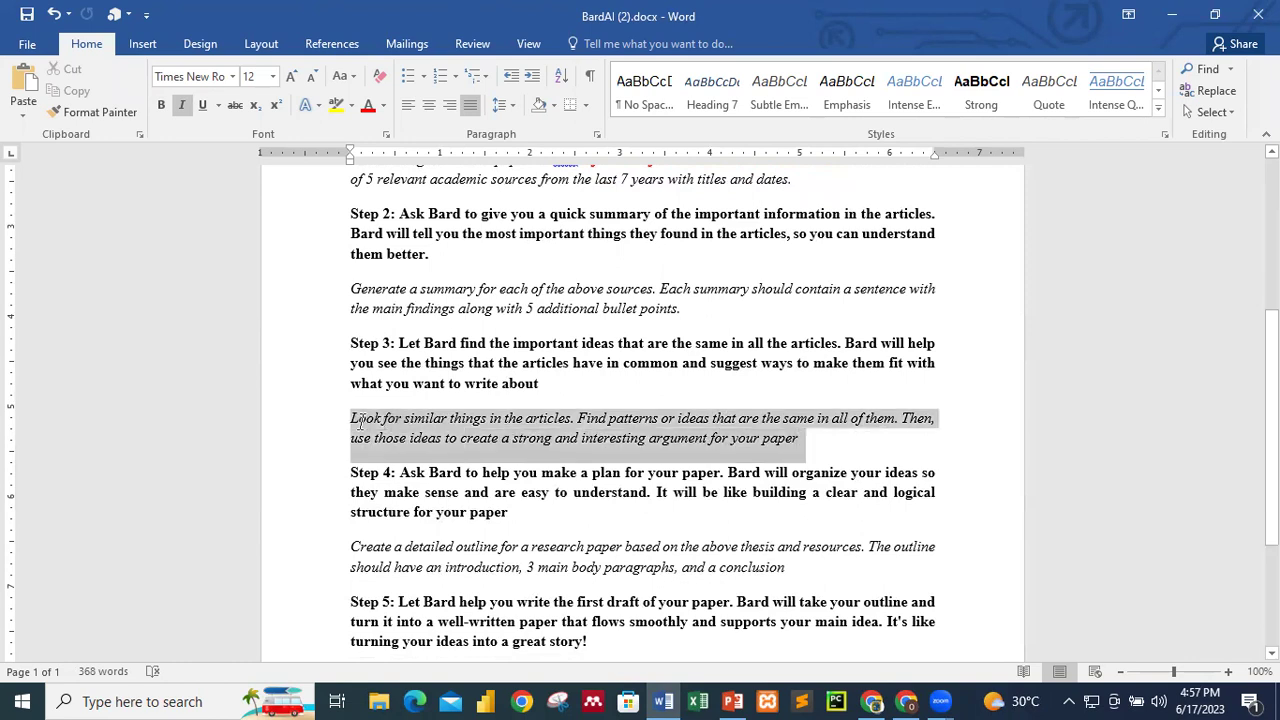
{"action": "right_click", "coordinate": [410, 447]}
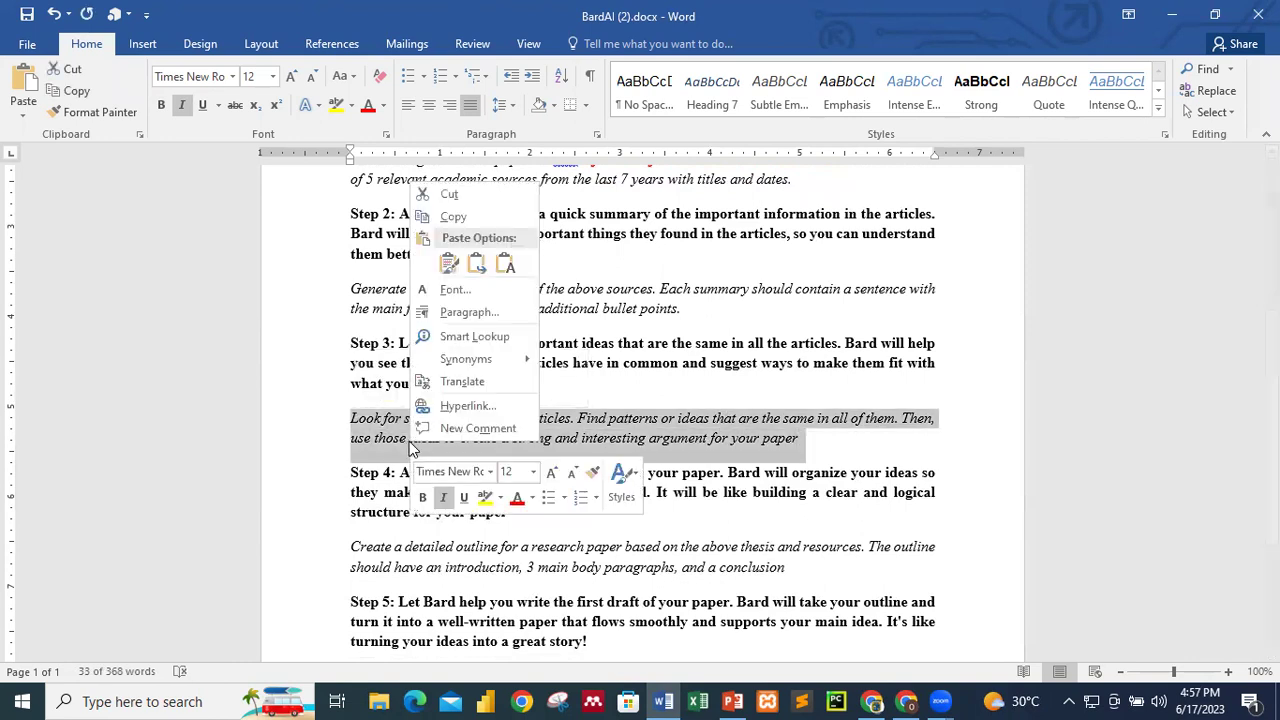
{"action": "left_click", "coordinate": [455, 217]}
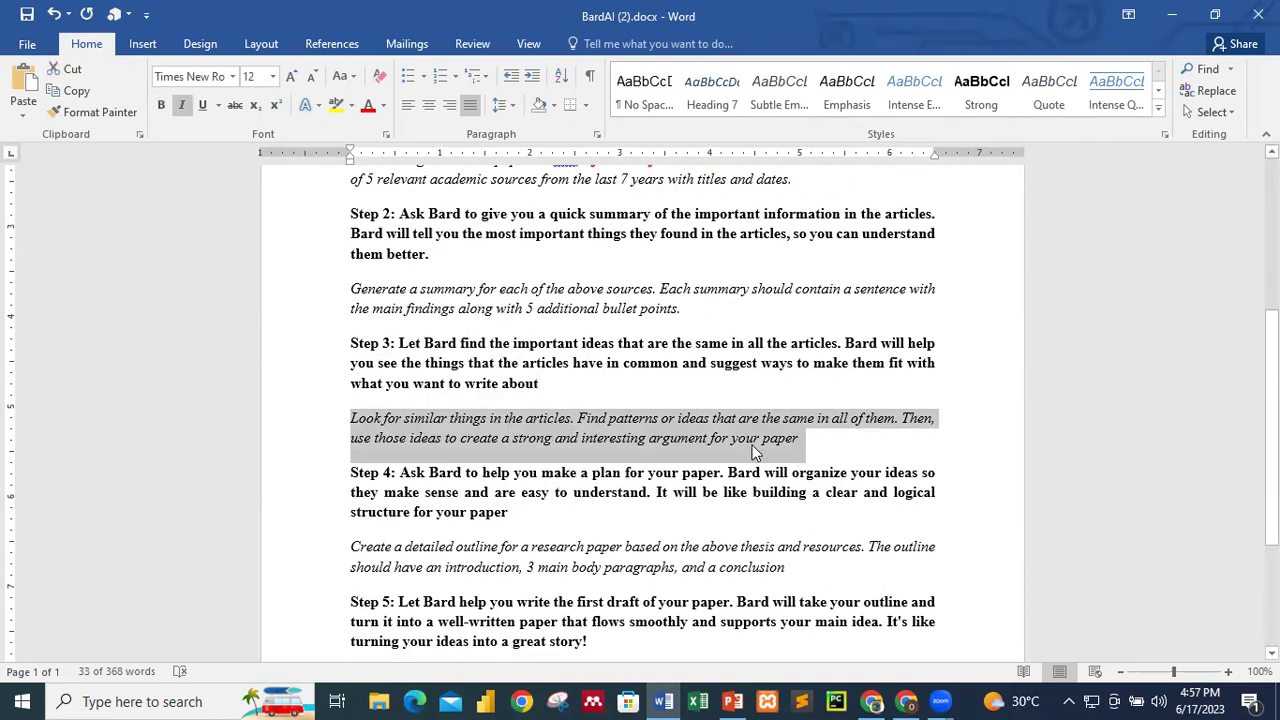
- Switch to Bard in Chrome, paste the copied Step 3 prompt about patterns and an argument, and submit it
{"action": "left_click", "coordinate": [906, 701]}
{"action": "left_click", "coordinate": [484, 538]}
{"action": "right_click", "coordinate": [492, 532]}
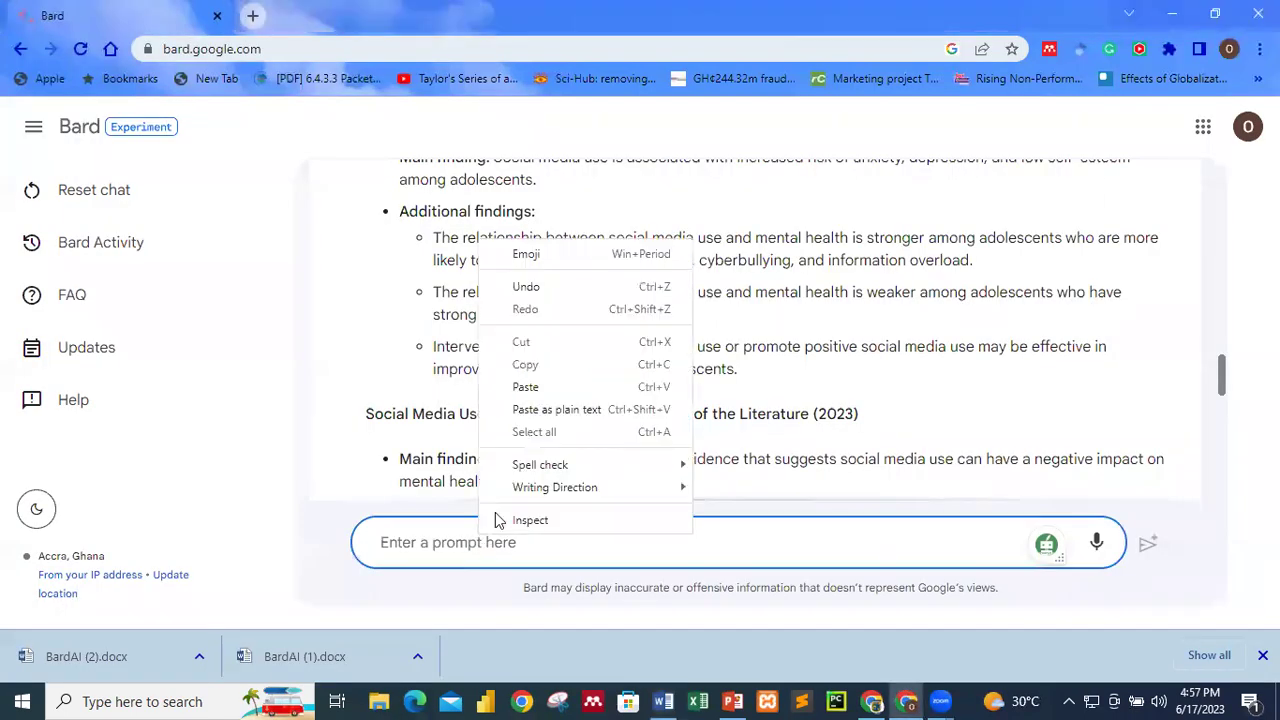
{"action": "left_click", "coordinate": [520, 386]}
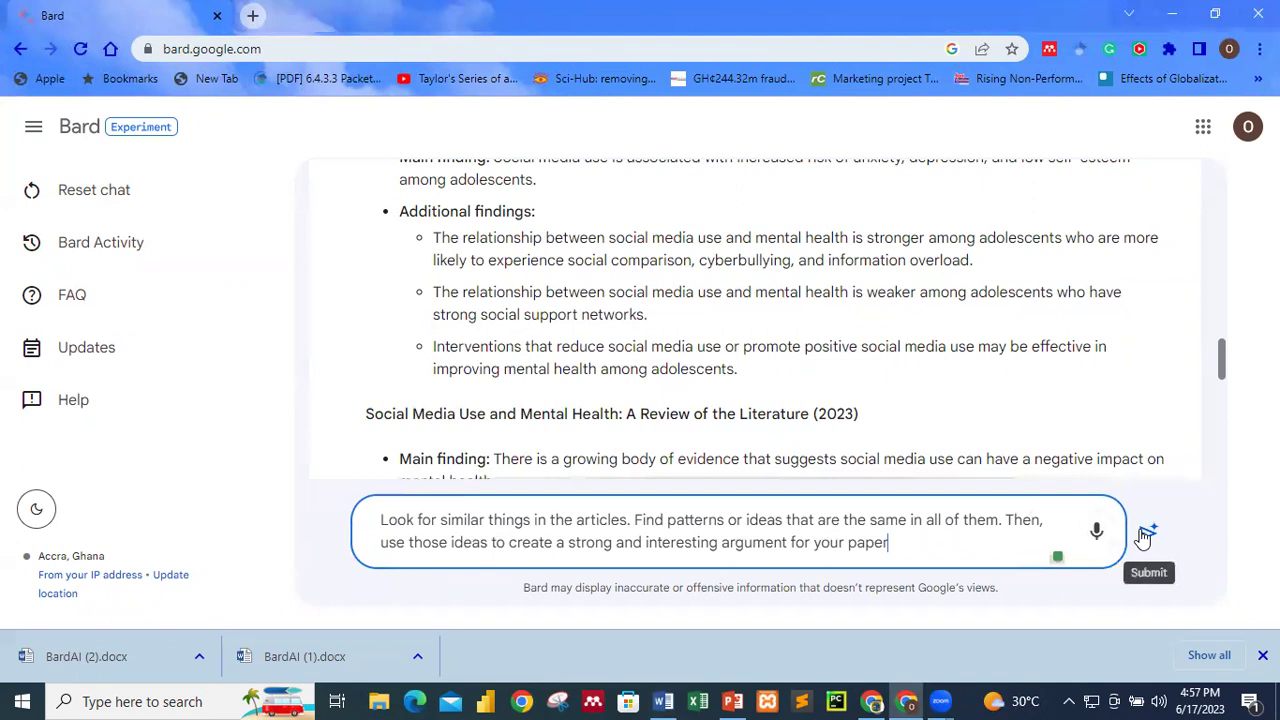
{"action": "left_click", "coordinate": [1146, 535]}
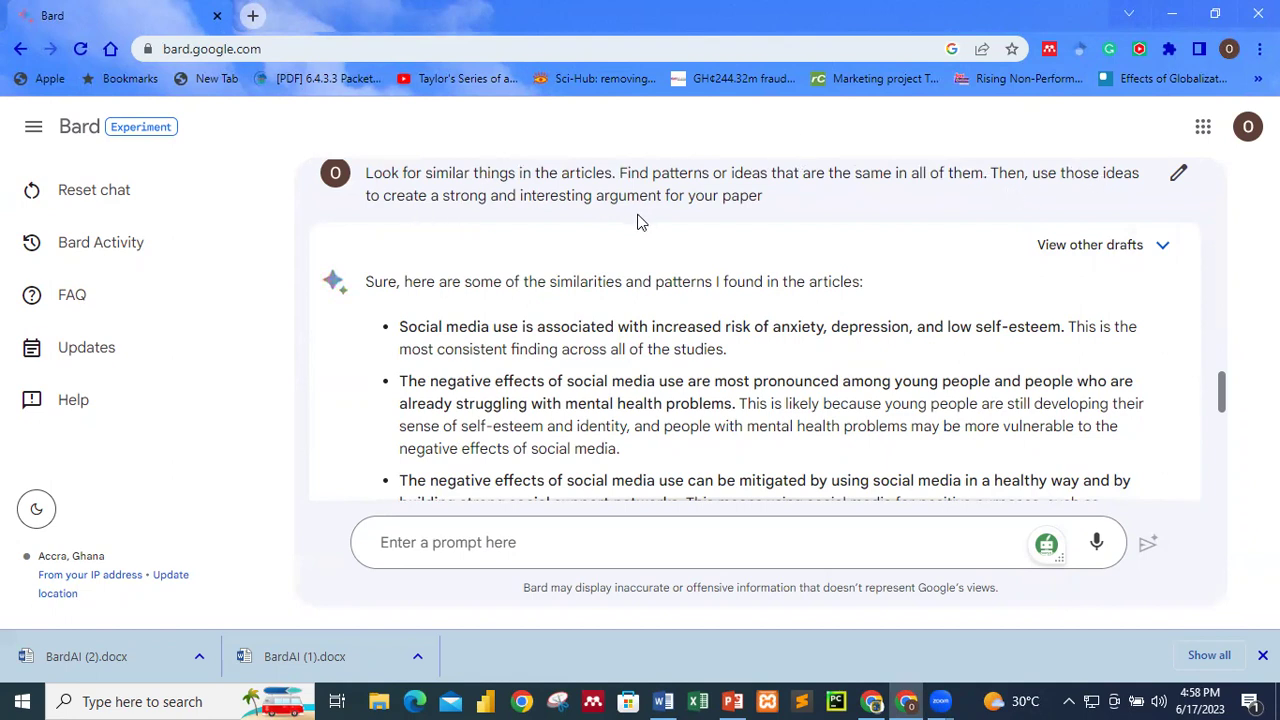
- Review the conversation from the opening request for 5 academic sources through to the Step 3 prompt about similar patterns
{"action": "scroll", "coordinate": [607, 312], "scroll_direction": "up", "scroll_amount": 5}
{"action": "scroll", "coordinate": [607, 312], "scroll_direction": "up", "scroll_amount": 15}
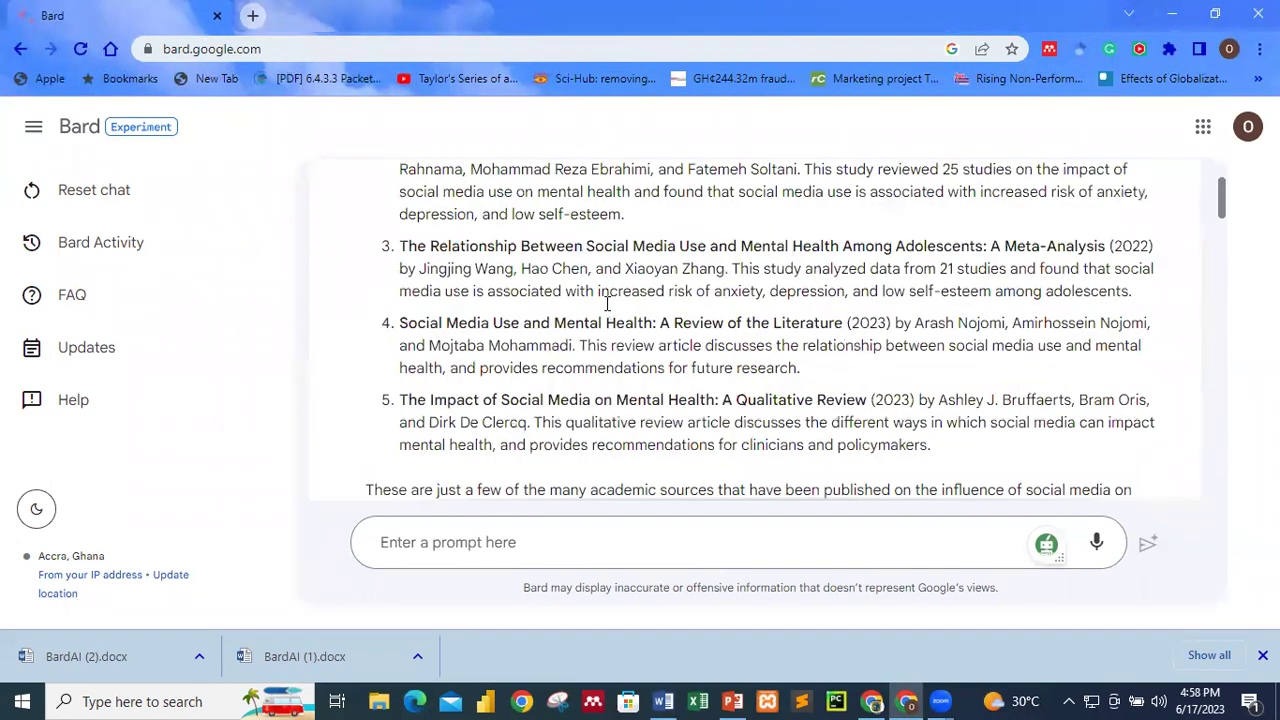
{"action": "scroll", "coordinate": [607, 303], "scroll_direction": "up", "scroll_amount": 3}
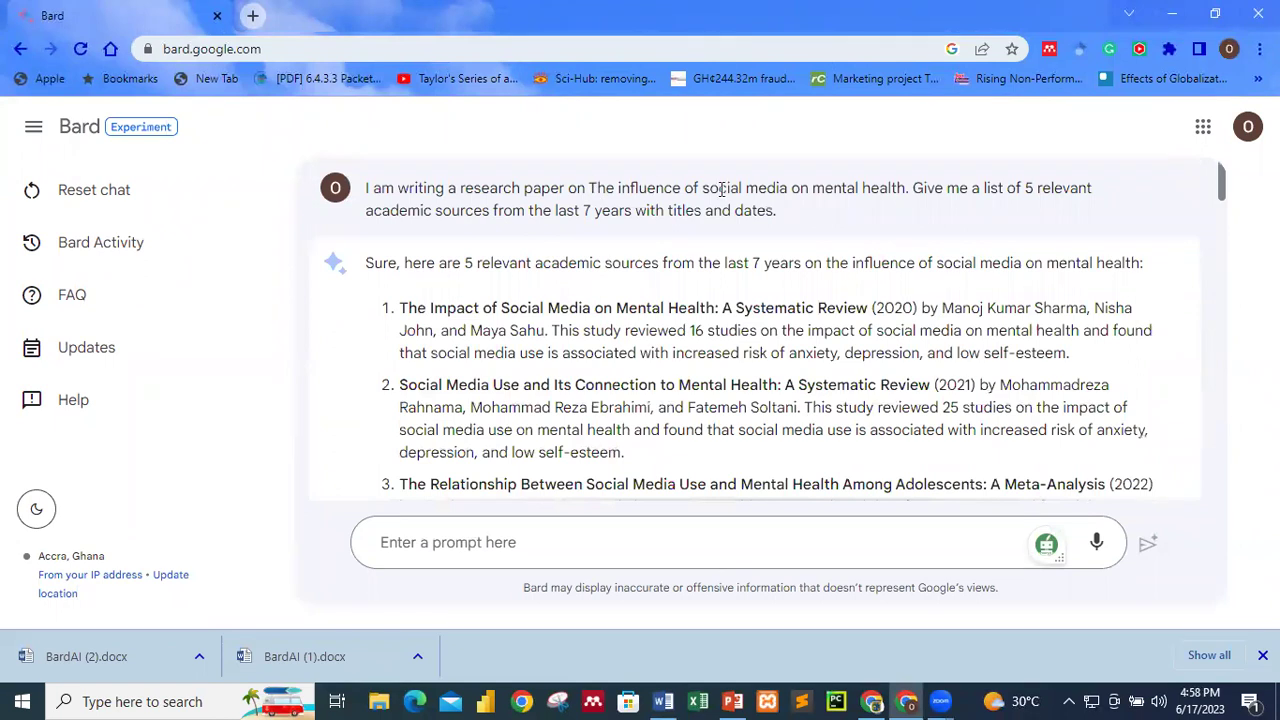
{"action": "scroll", "coordinate": [720, 297], "scroll_direction": "down", "scroll_amount": 10}
{"action": "scroll", "coordinate": [714, 303], "scroll_direction": "down", "scroll_amount": 15}
{"action": "scroll", "coordinate": [714, 300], "scroll_direction": "down", "scroll_amount": 4}
{"action": "scroll", "coordinate": [628, 254], "scroll_direction": "up", "scroll_amount": 12}
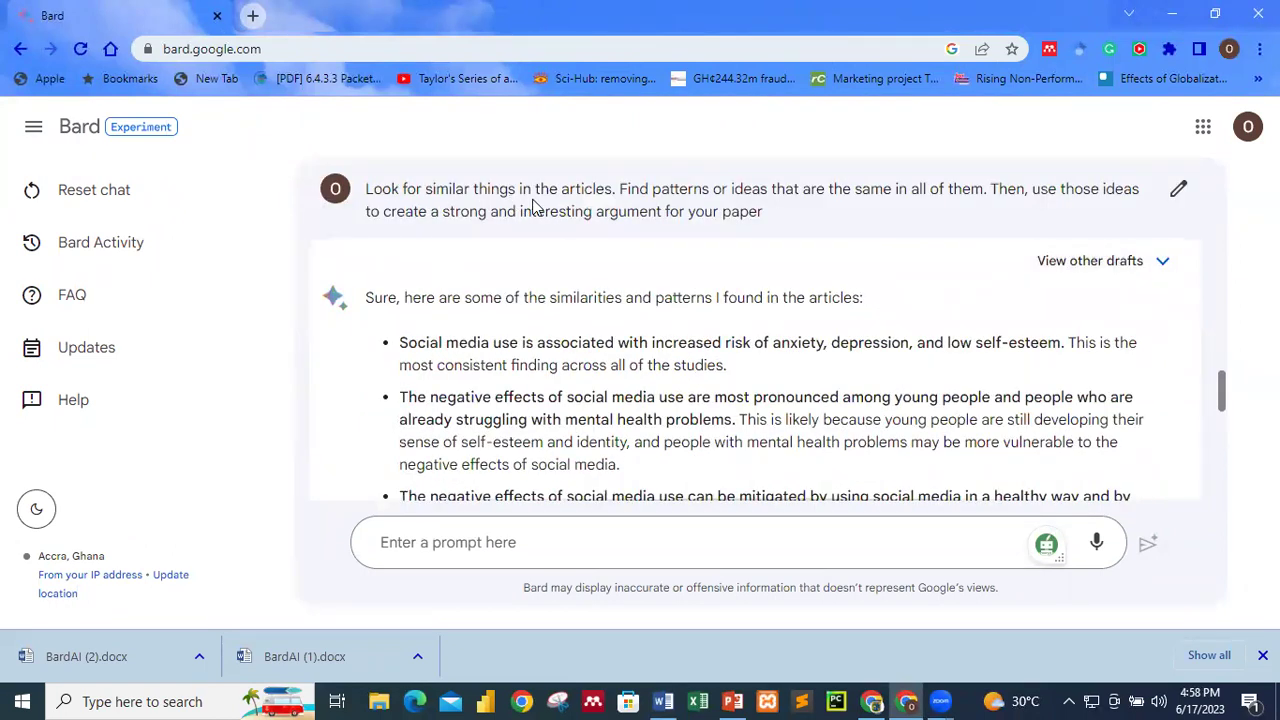
- Read Bard's answer to the Step 3 prompt, covering the shared patterns, the proposed argument, the negative-impact examples and the healthy-use tips
{"action": "scroll", "coordinate": [628, 400], "scroll_direction": "down", "scroll_amount": 1}
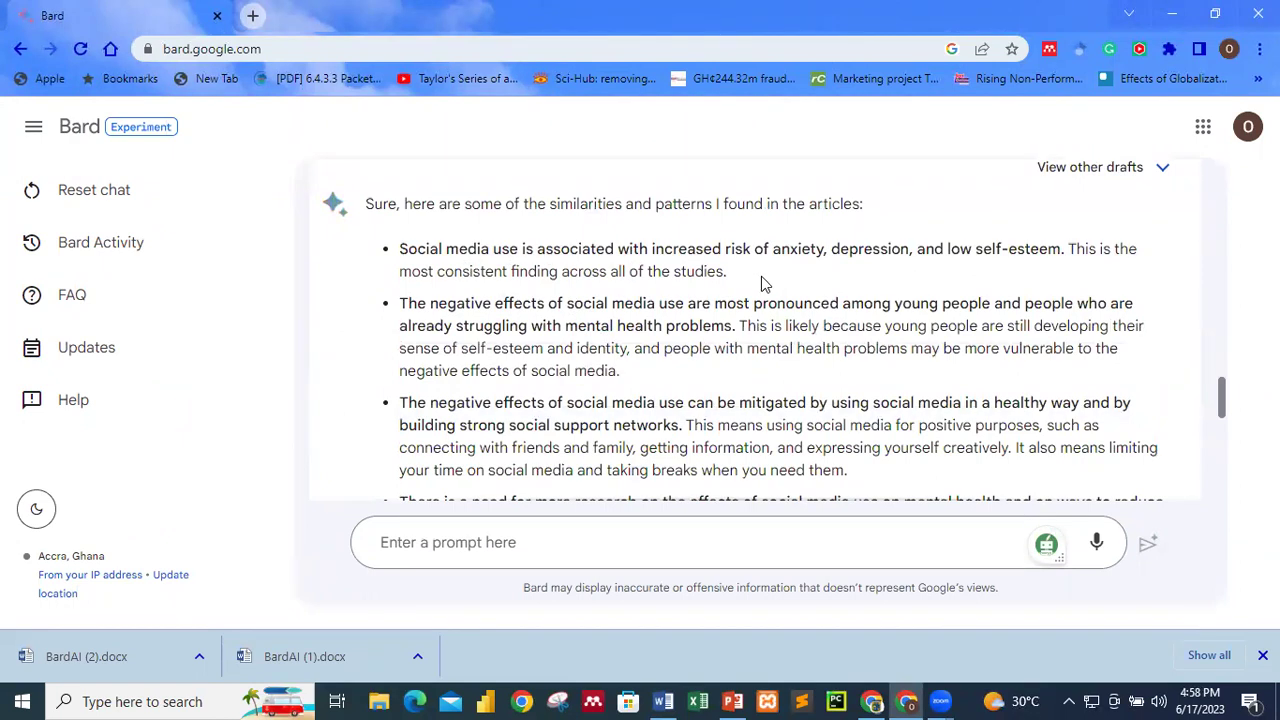
{"action": "scroll", "coordinate": [505, 305], "scroll_direction": "down", "scroll_amount": 1}
{"action": "scroll", "coordinate": [510, 310], "scroll_direction": "down", "scroll_amount": 3}
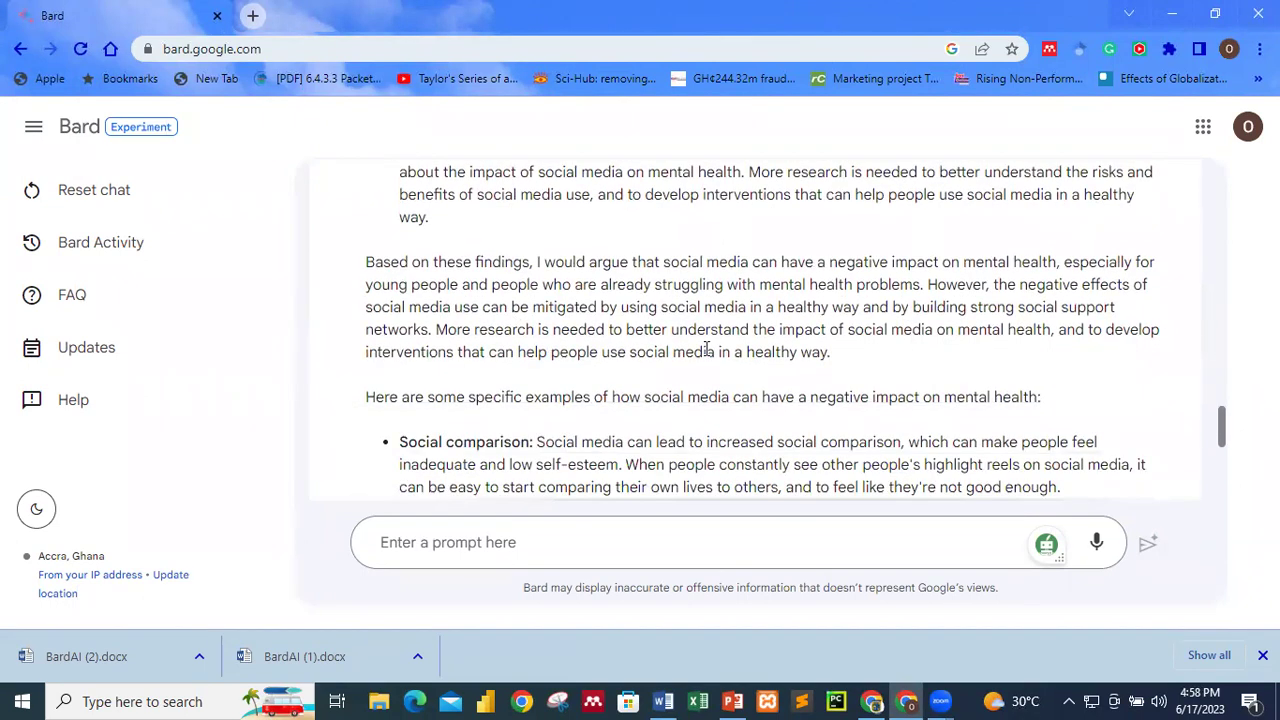
{"action": "scroll", "coordinate": [706, 348], "scroll_direction": "down", "scroll_amount": 2}
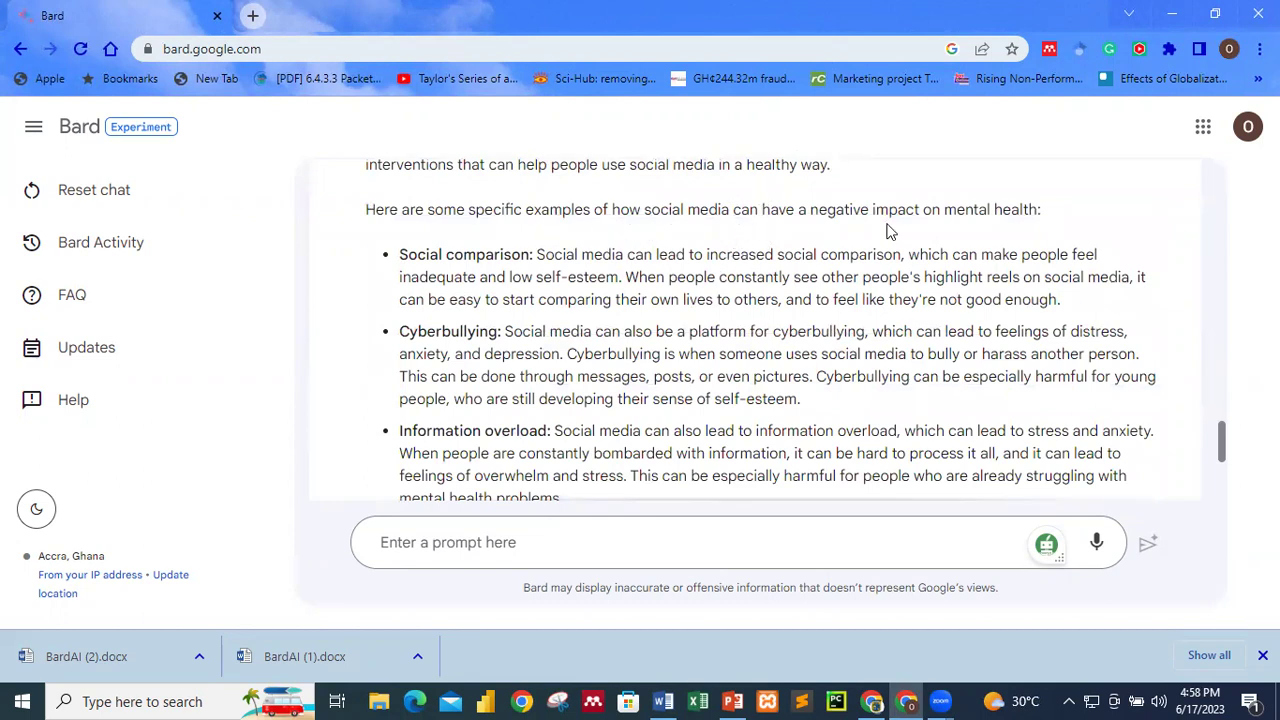
{"action": "scroll", "coordinate": [634, 290], "scroll_direction": "down", "scroll_amount": 1}
{"action": "scroll", "coordinate": [505, 323], "scroll_direction": "down", "scroll_amount": 2}
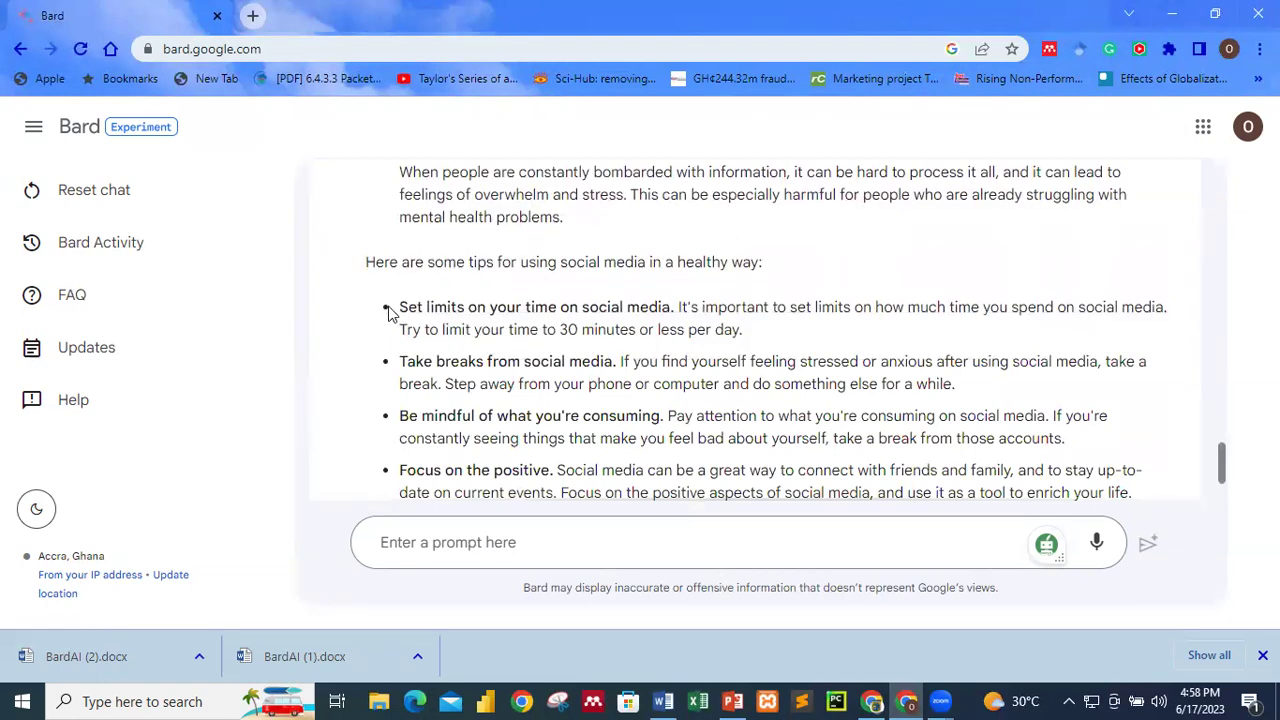
{"action": "scroll", "coordinate": [580, 290], "scroll_direction": "down", "scroll_amount": 3}
{"action": "scroll", "coordinate": [590, 295], "scroll_direction": "up", "scroll_amount": 5}
{"action": "scroll", "coordinate": [600, 302], "scroll_direction": "up", "scroll_amount": 6}
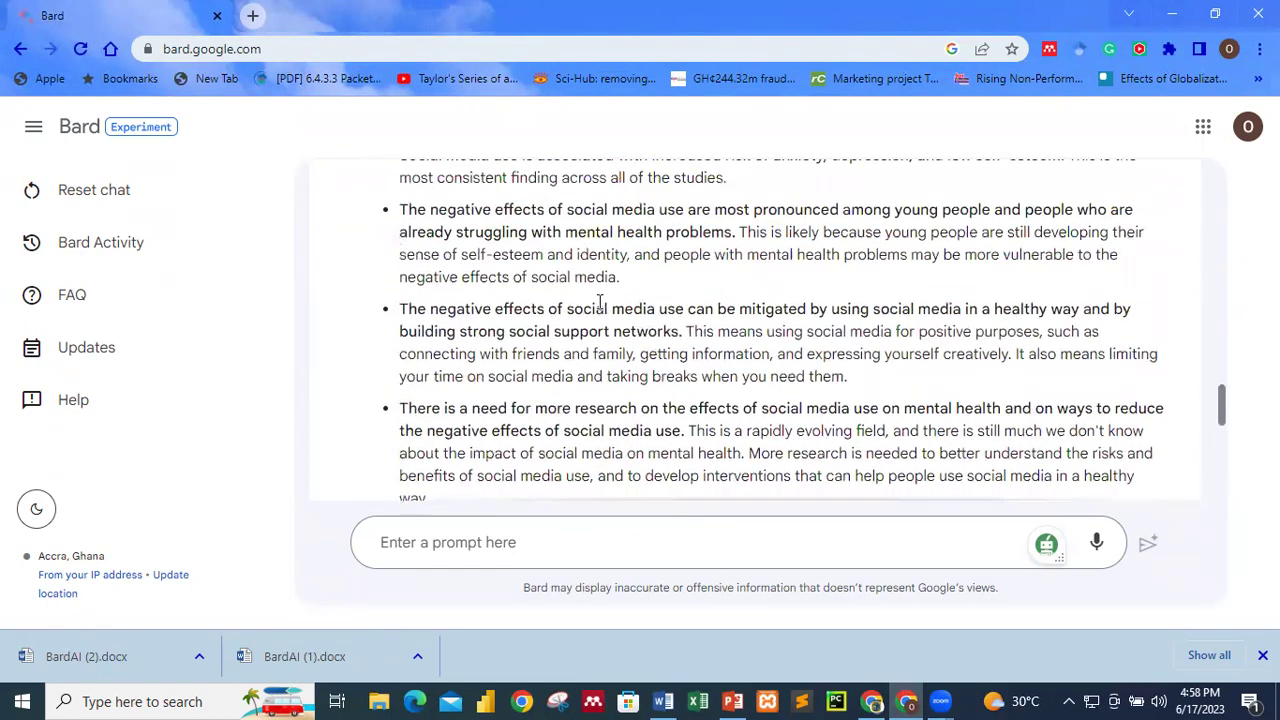
{"action": "scroll", "coordinate": [600, 302], "scroll_direction": "up", "scroll_amount": 2}
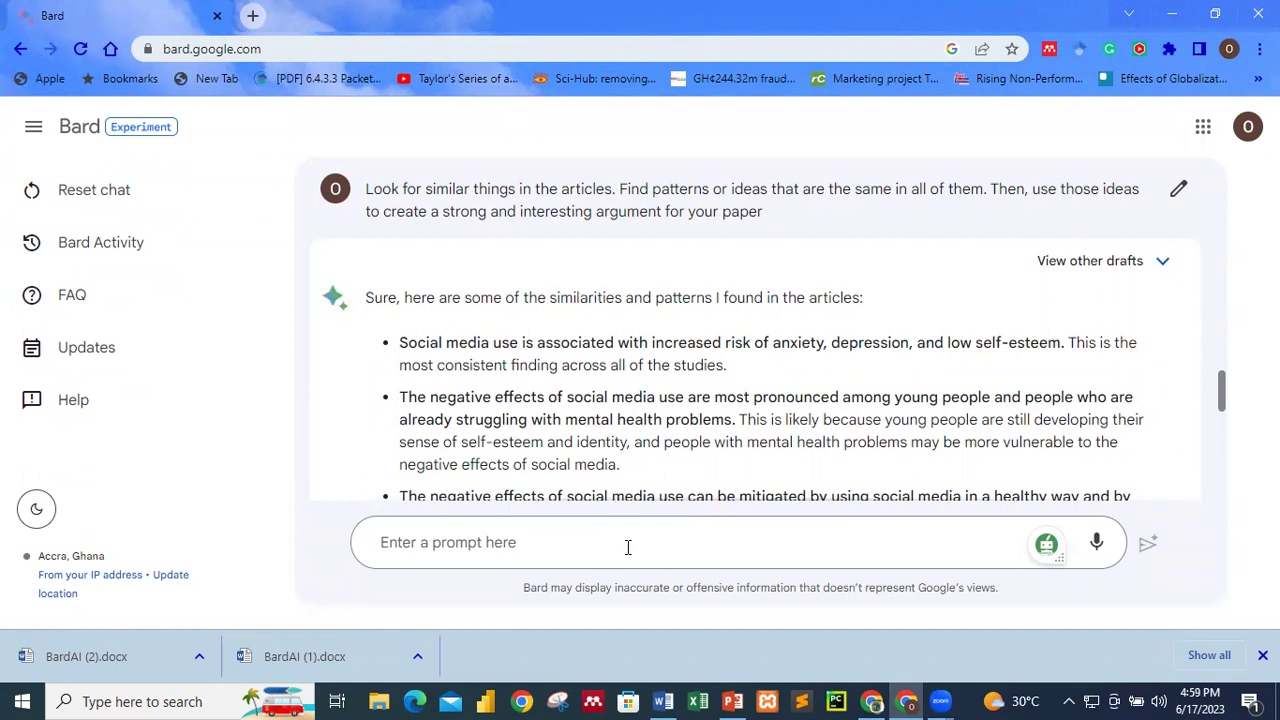
- Switch to the Word notes and copy the italic Step 4 prompt requesting a detailed outline with an introduction, 3 main body paragraphs and a conclusion
{"action": "left_click", "coordinate": [664, 700]}
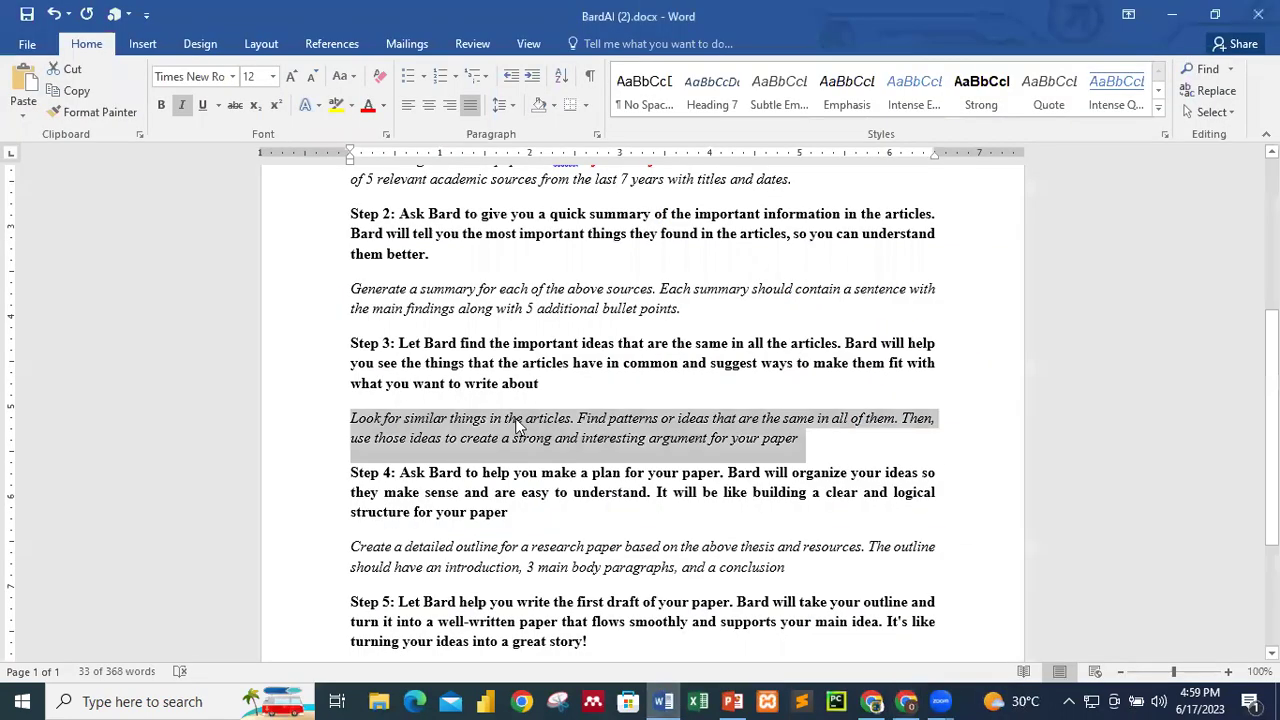
{"action": "scroll", "coordinate": [512, 424], "scroll_direction": "down", "scroll_amount": 2}
{"action": "left_click", "coordinate": [512, 424]}
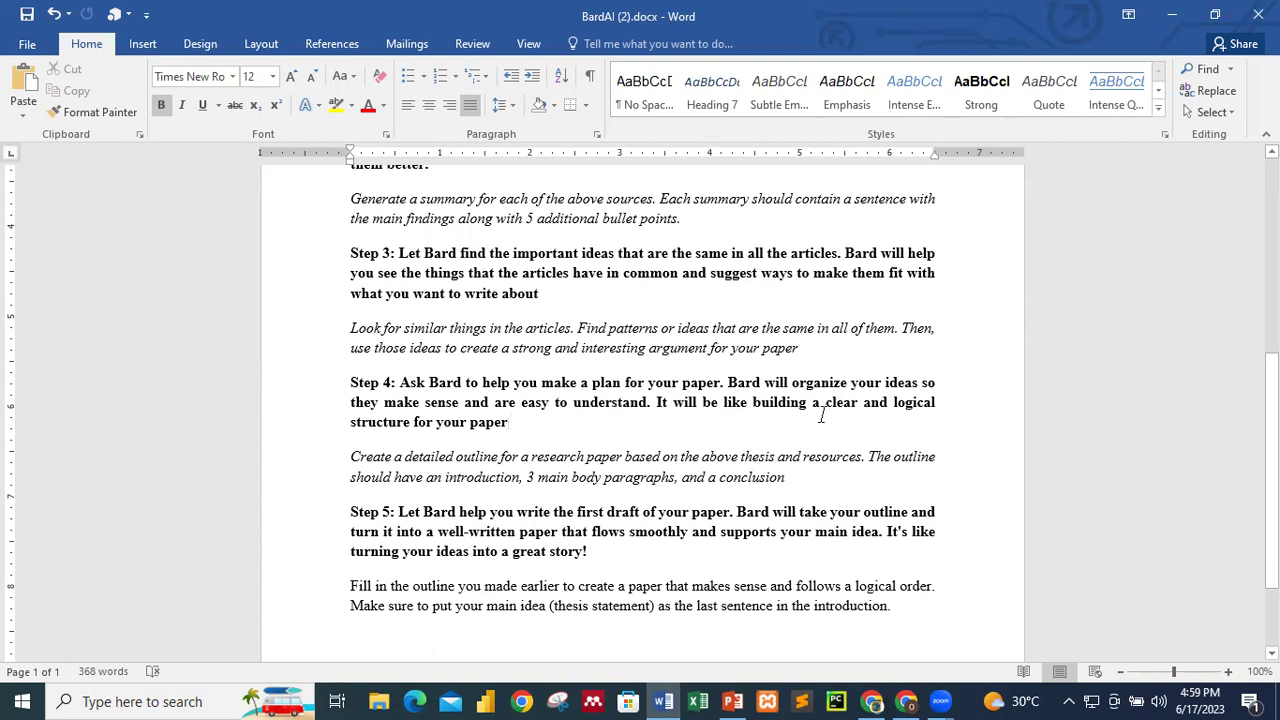
{"action": "left_click", "coordinate": [806, 481]}
{"action": "scroll", "coordinate": [490, 425], "scroll_direction": "down", "scroll_amount": 2}
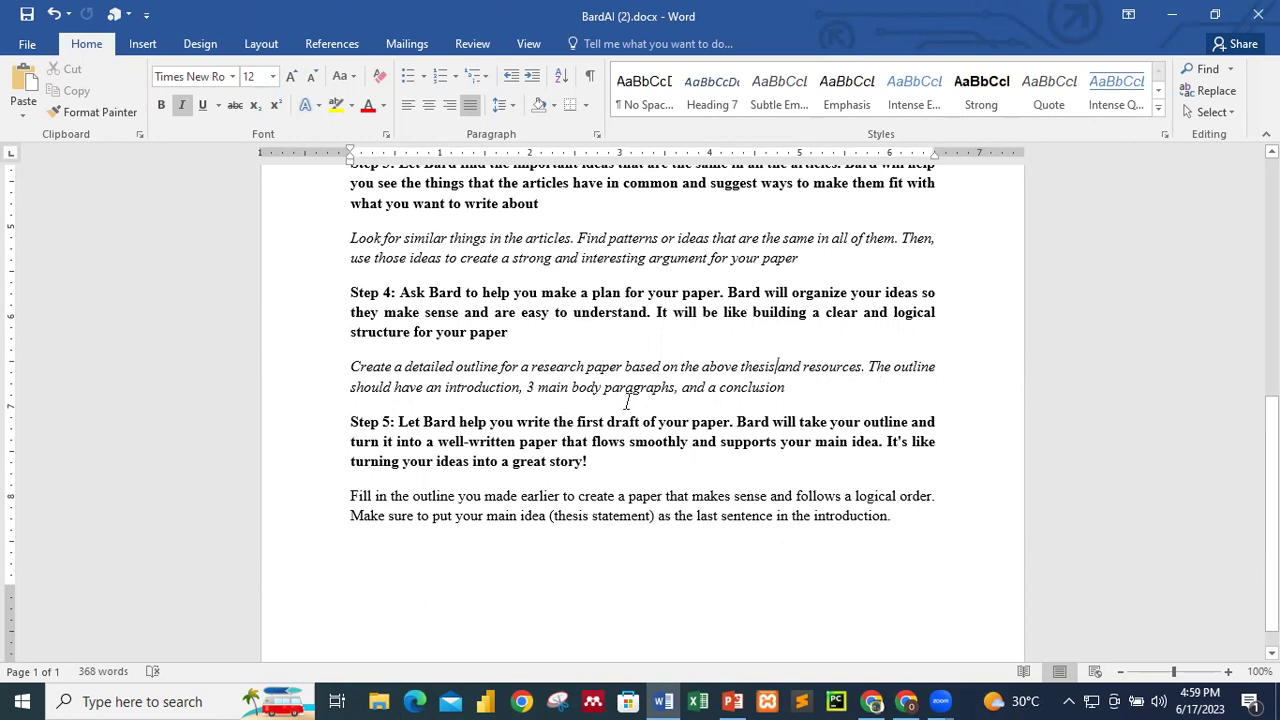
{"action": "left_click_drag", "start_coordinate": [798, 390], "coordinate": [350, 370]}
{"action": "right_click", "coordinate": [468, 384]}
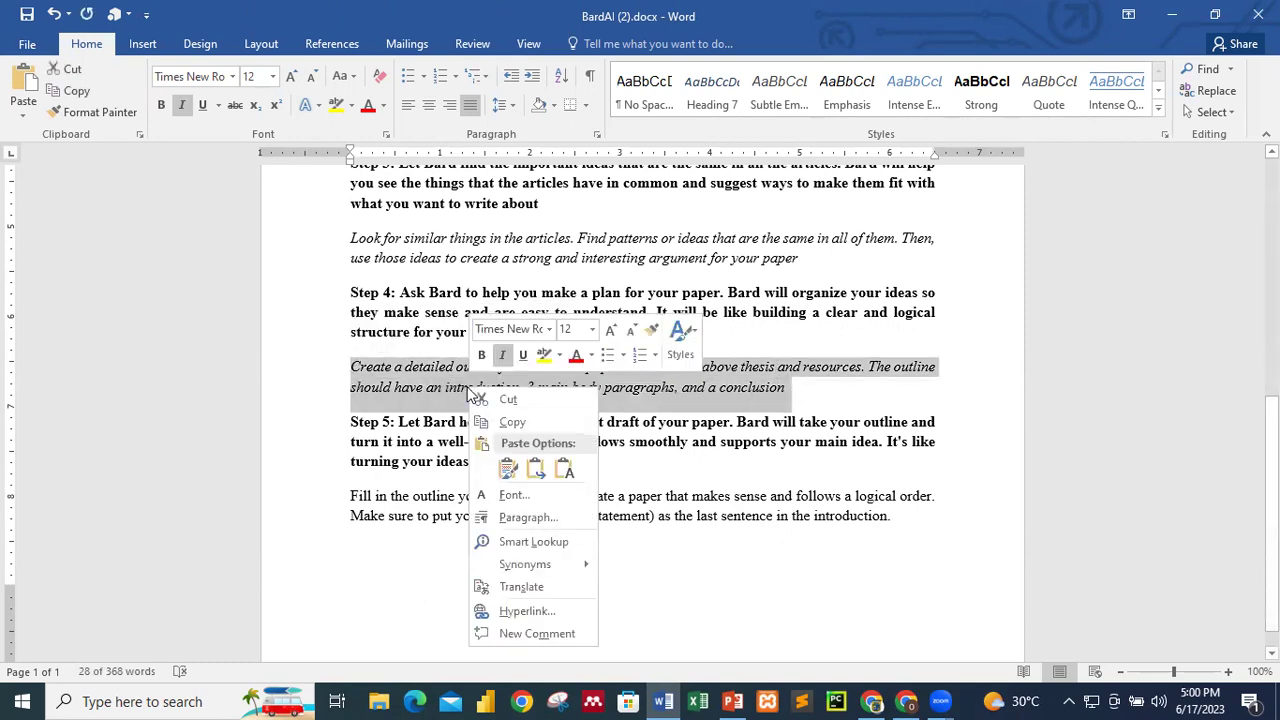
{"action": "left_click", "coordinate": [508, 421]}
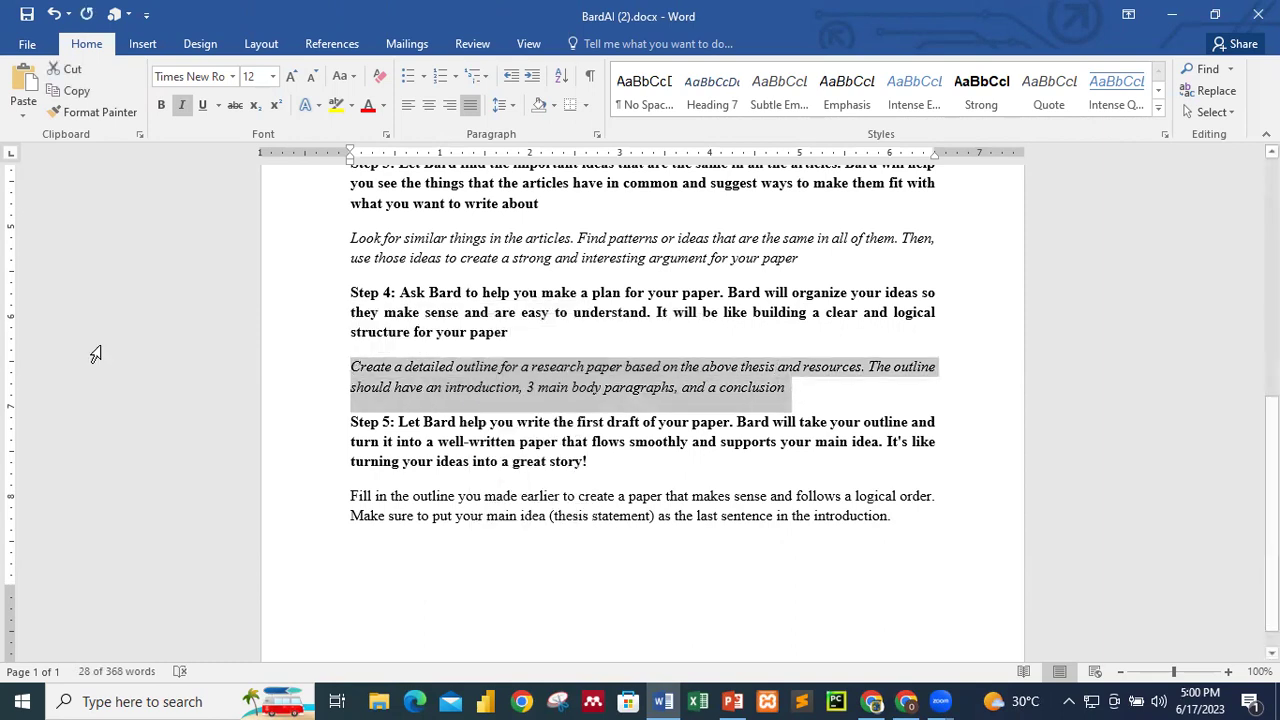
- Switch to Bard in Chrome, paste the copied Step 4 outline prompt, and submit it
{"action": "left_click", "coordinate": [906, 701]}
{"action": "right_click", "coordinate": [500, 540]}
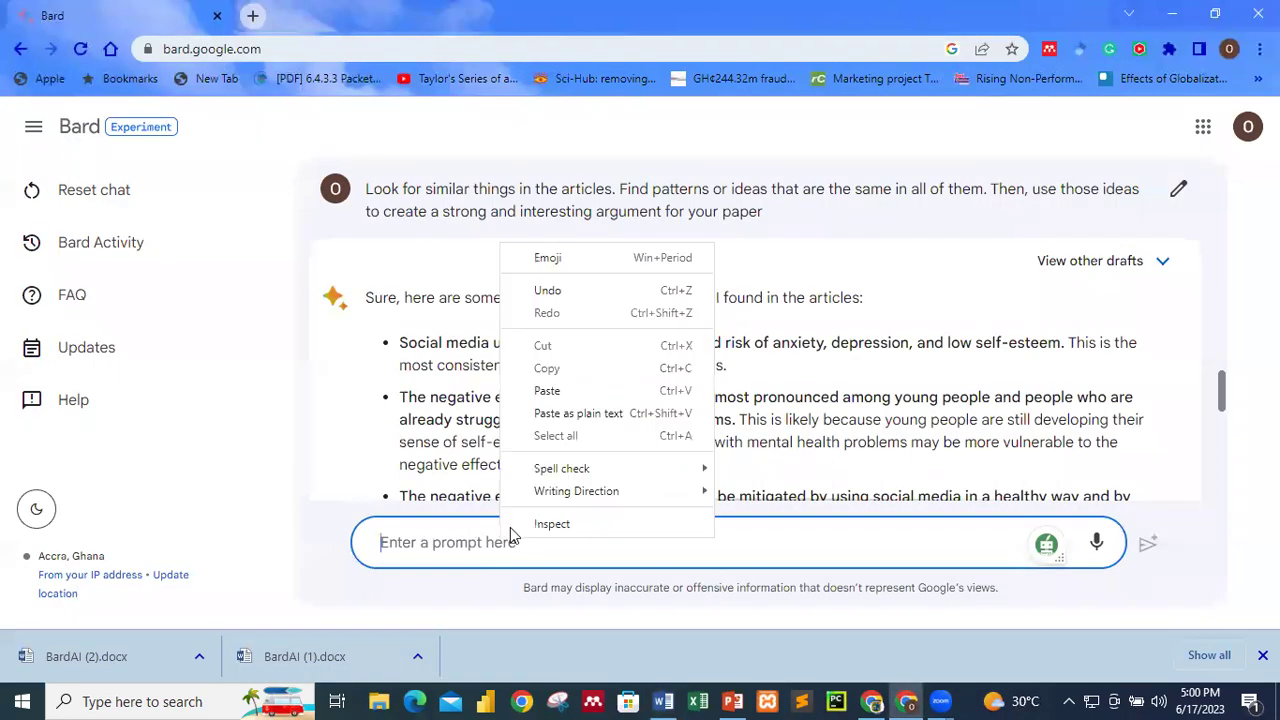
{"action": "left_click", "coordinate": [541, 391]}
{"action": "left_click", "coordinate": [1140, 535]}
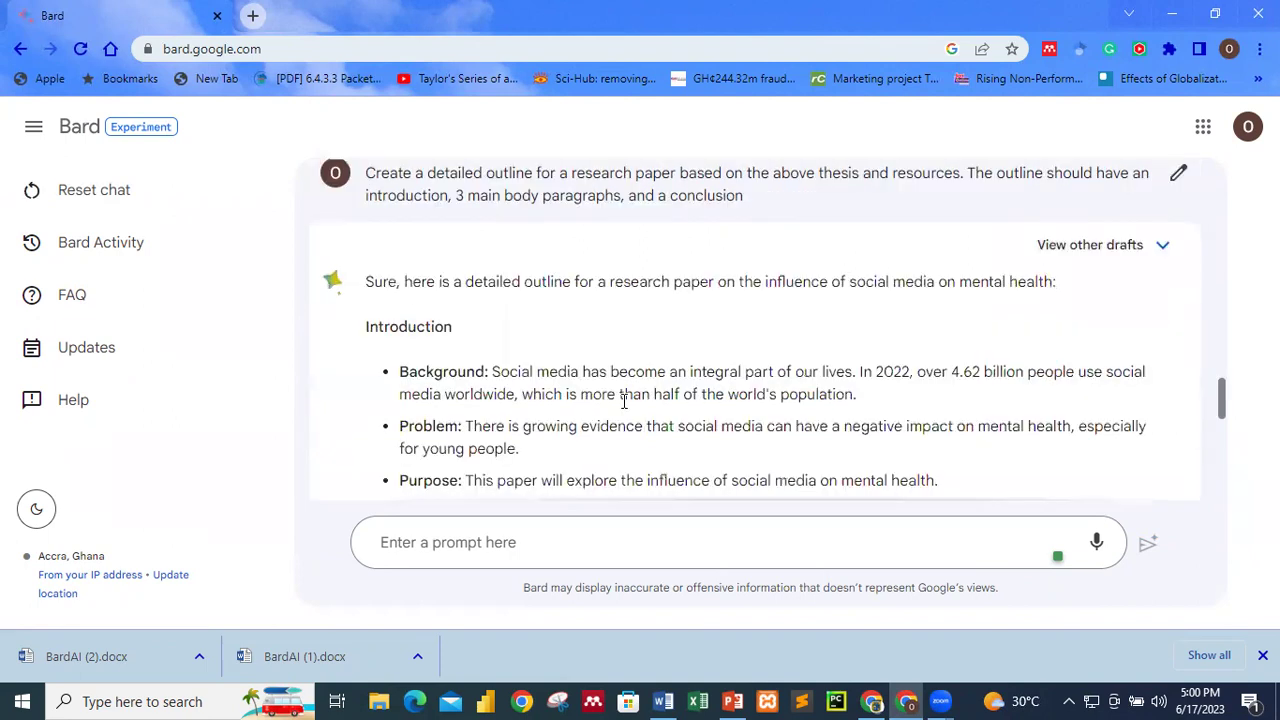
- Look through the generated research paper outline from the introduction and its questions to the conclusion
{"action": "scroll", "coordinate": [507, 400], "scroll_direction": "down", "scroll_amount": 3}
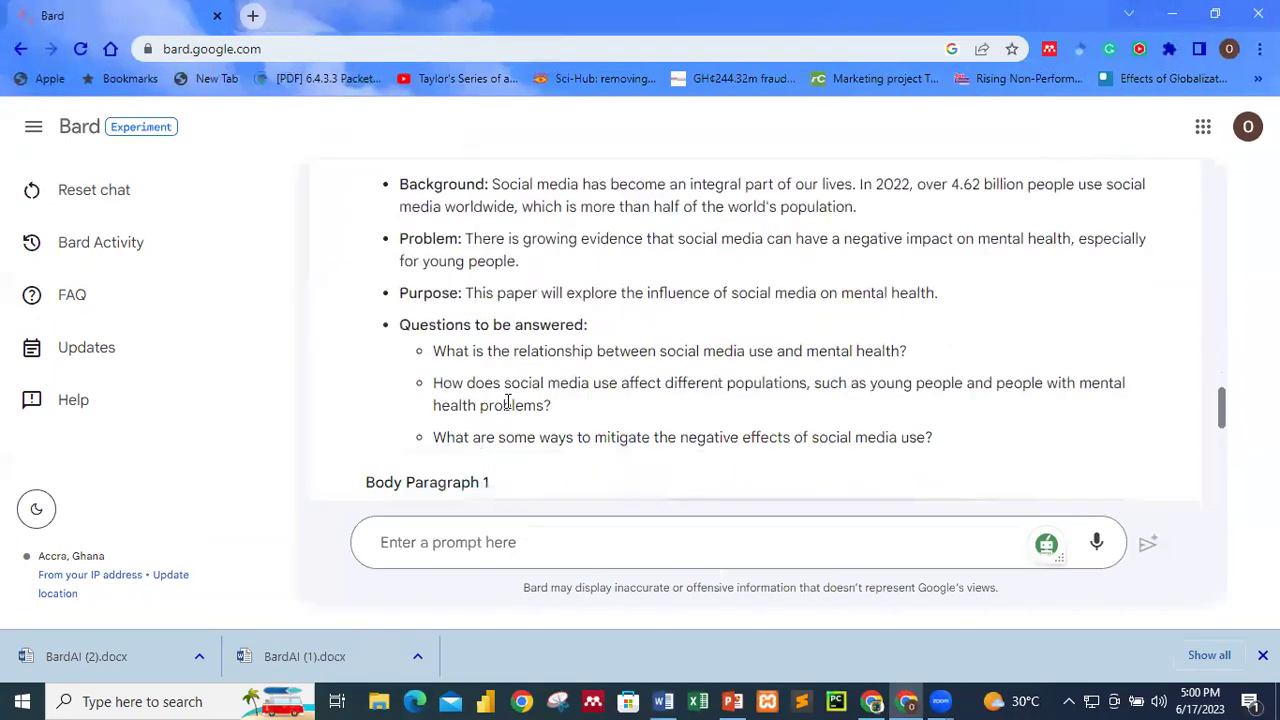
{"action": "scroll", "coordinate": [507, 405], "scroll_direction": "down", "scroll_amount": 1}
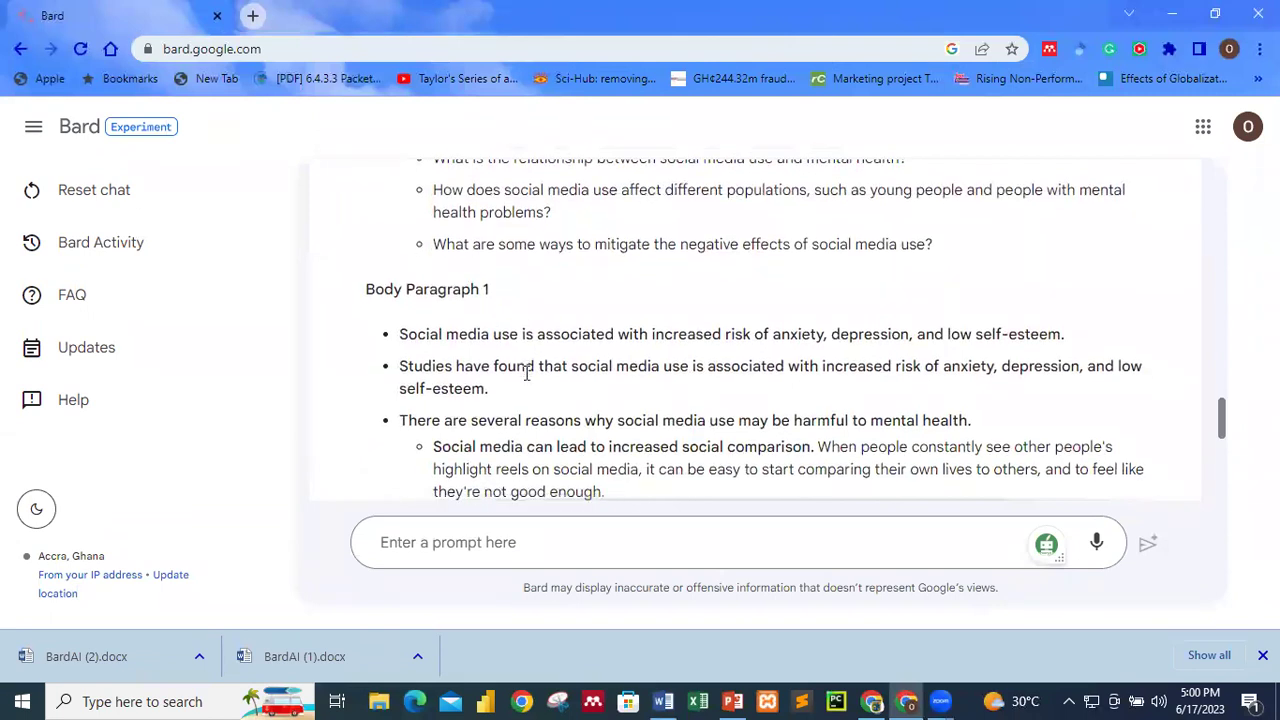
{"action": "scroll", "coordinate": [510, 360], "scroll_direction": "down", "scroll_amount": 4}
{"action": "scroll", "coordinate": [517, 365], "scroll_direction": "down", "scroll_amount": 4}
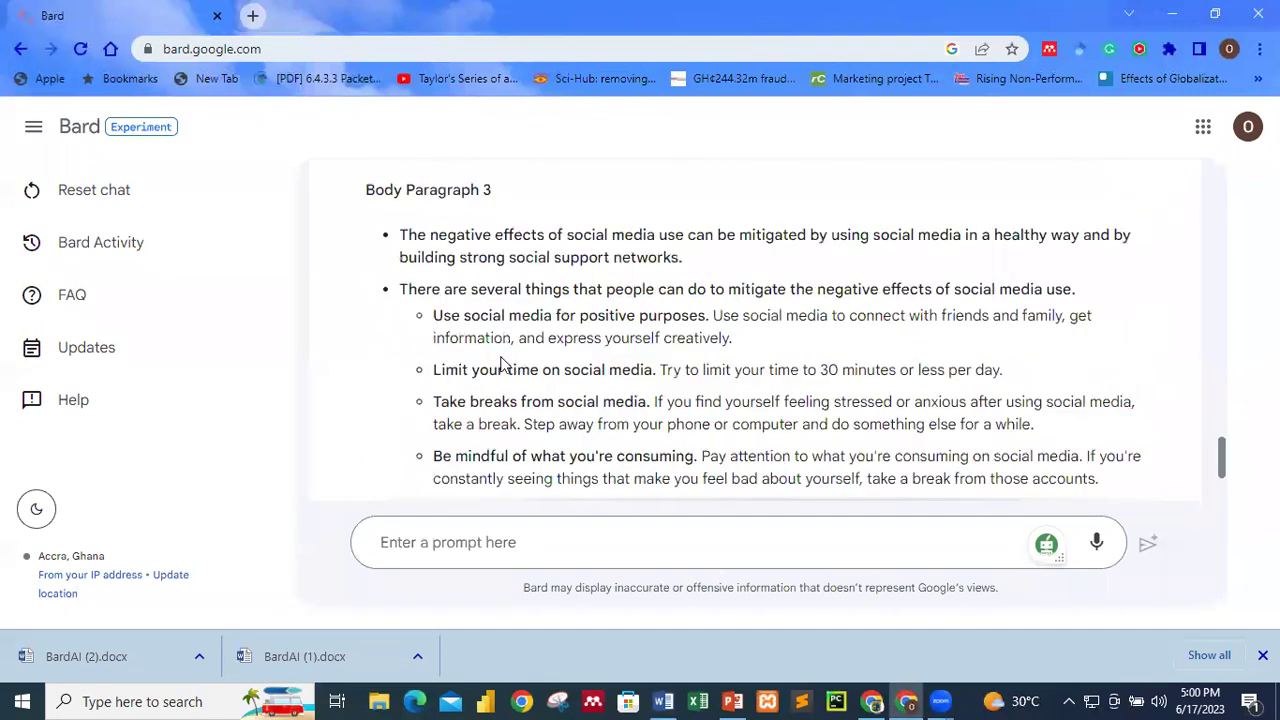
{"action": "scroll", "coordinate": [612, 340], "scroll_direction": "down", "scroll_amount": 1}
{"action": "scroll", "coordinate": [617, 343], "scroll_direction": "down", "scroll_amount": 2}
{"action": "scroll", "coordinate": [614, 349], "scroll_direction": "up", "scroll_amount": 15}
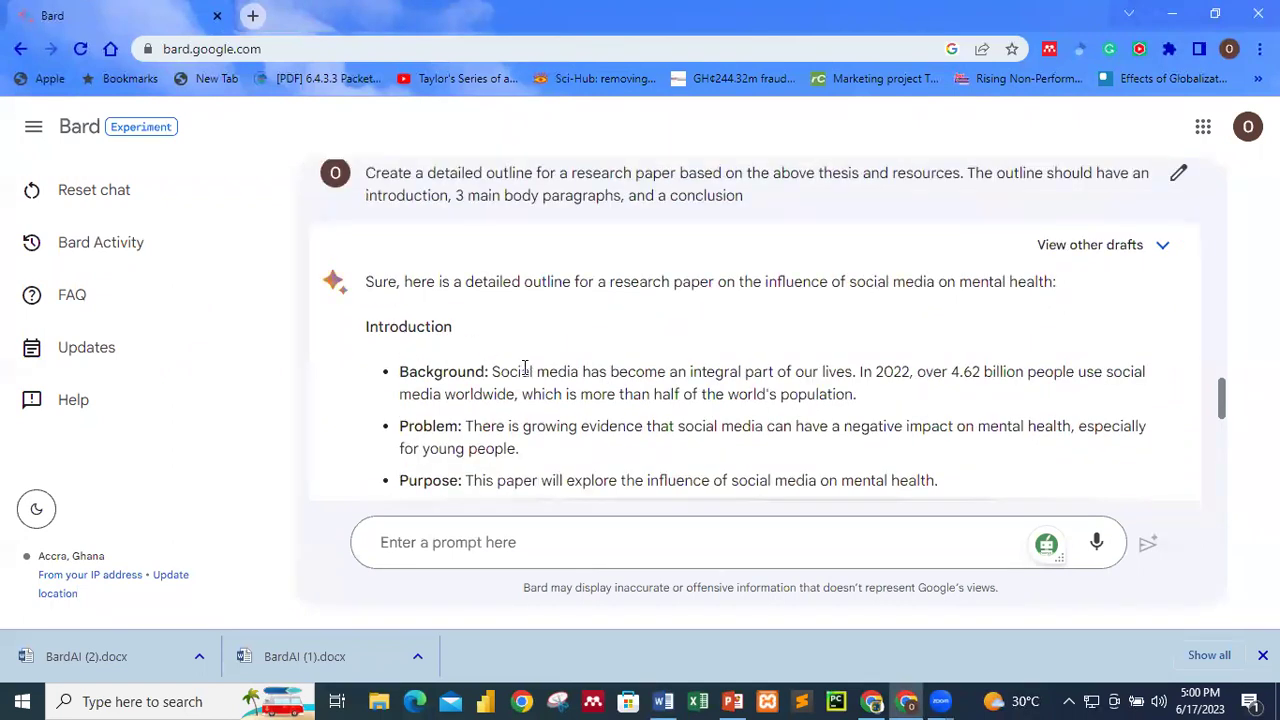
{"action": "scroll", "coordinate": [524, 370], "scroll_direction": "down", "scroll_amount": 10}
{"action": "scroll", "coordinate": [524, 367], "scroll_direction": "down", "scroll_amount": 5}
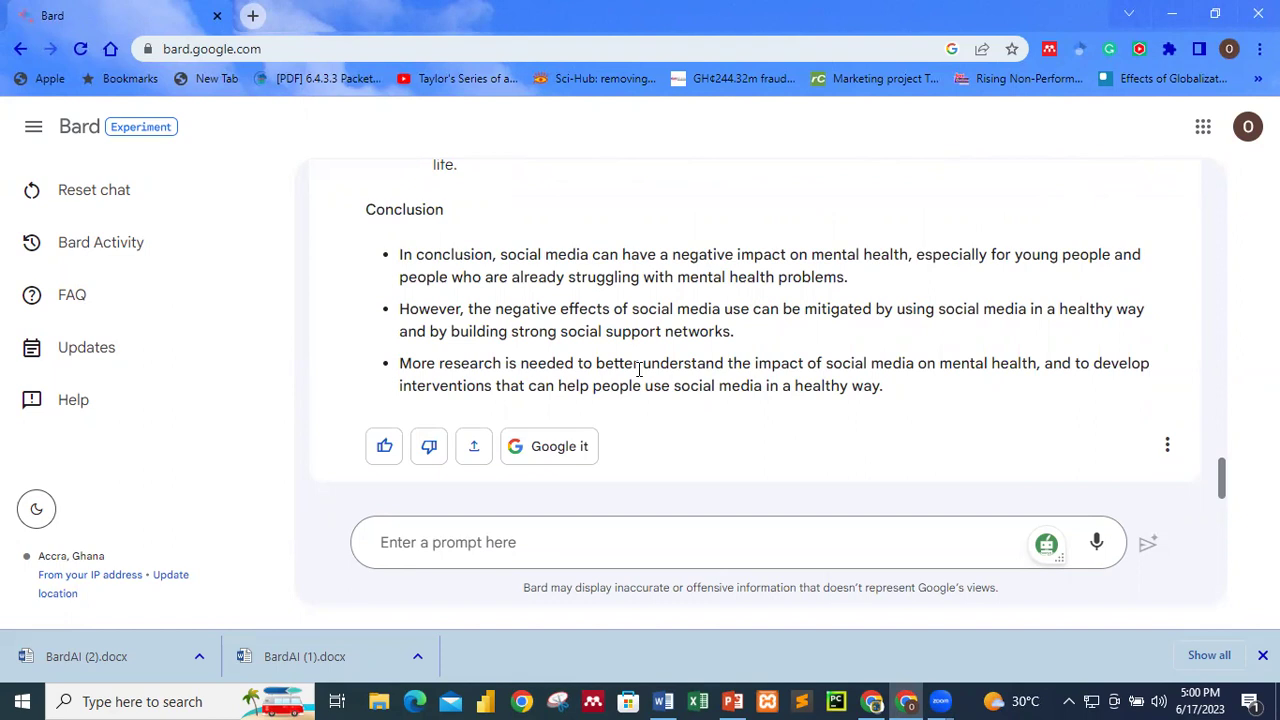
- Recheck the outline's three body paragraphs, working back from the conclusion to Body Paragraph 1 and returning to the conclusion
{"action": "scroll", "coordinate": [639, 369], "scroll_direction": "up", "scroll_amount": 1}
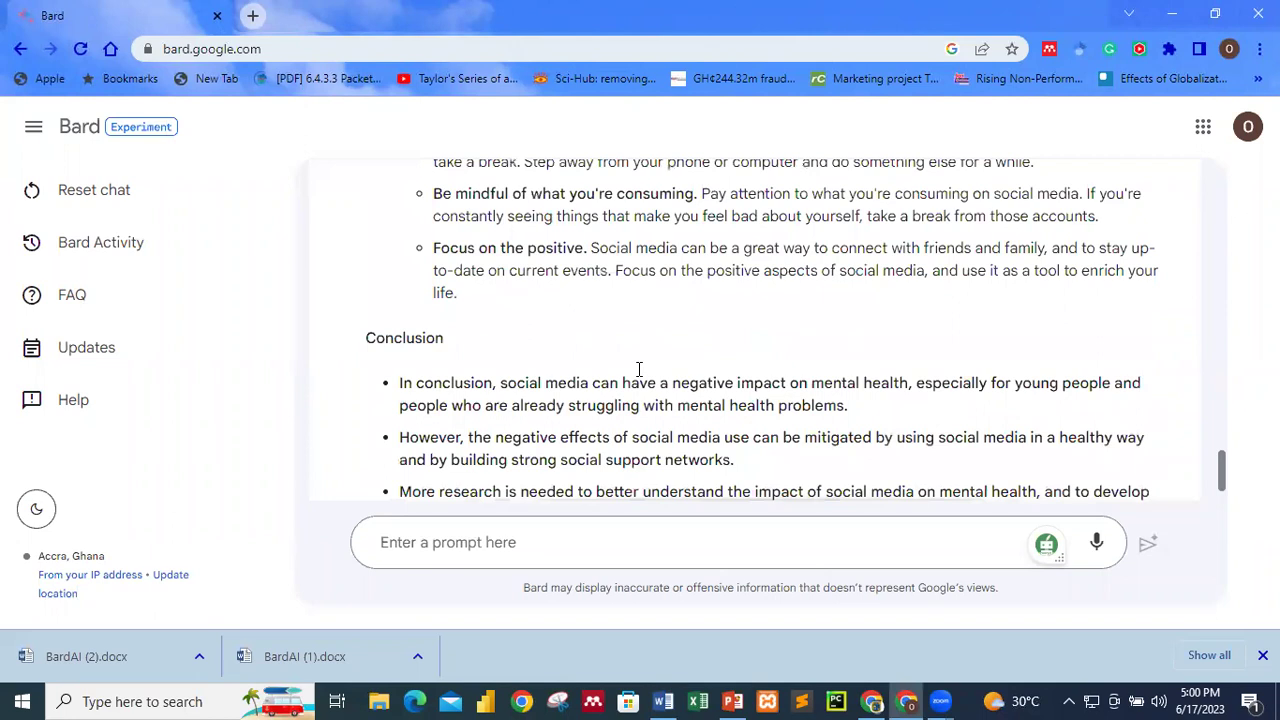
{"action": "scroll", "coordinate": [639, 369], "scroll_direction": "up", "scroll_amount": 3}
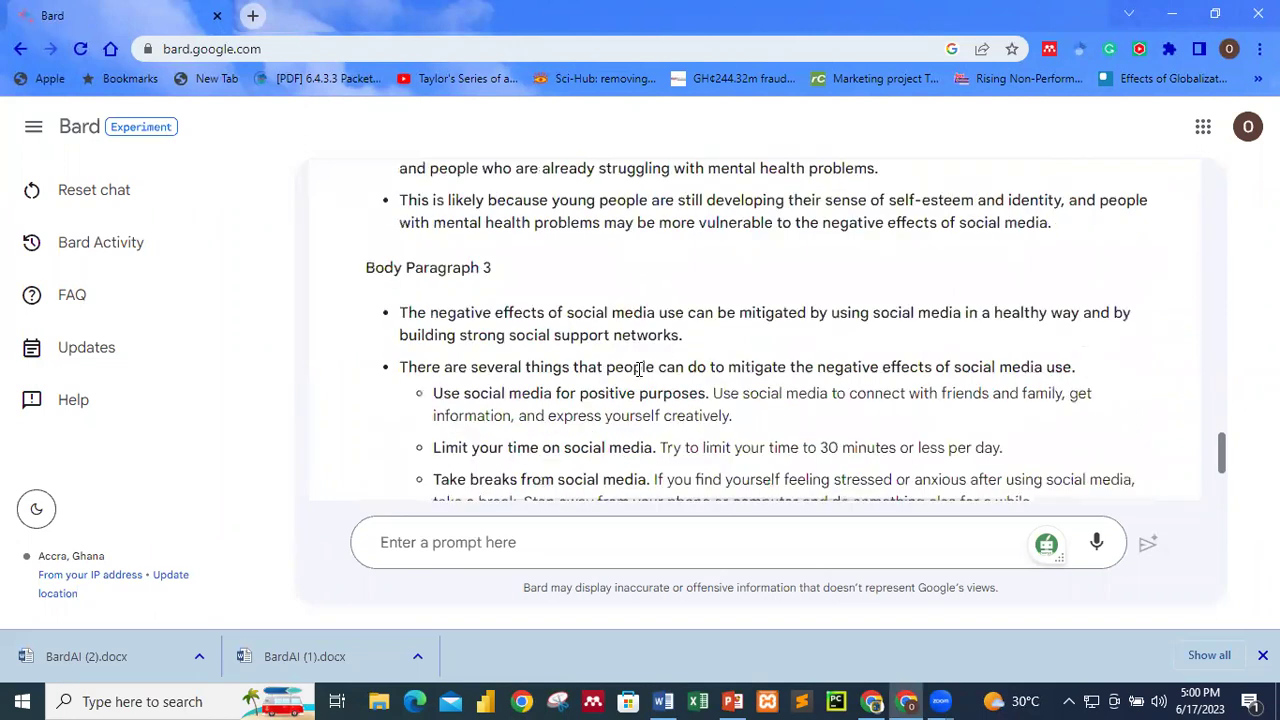
{"action": "scroll", "coordinate": [610, 355], "scroll_direction": "up", "scroll_amount": 2}
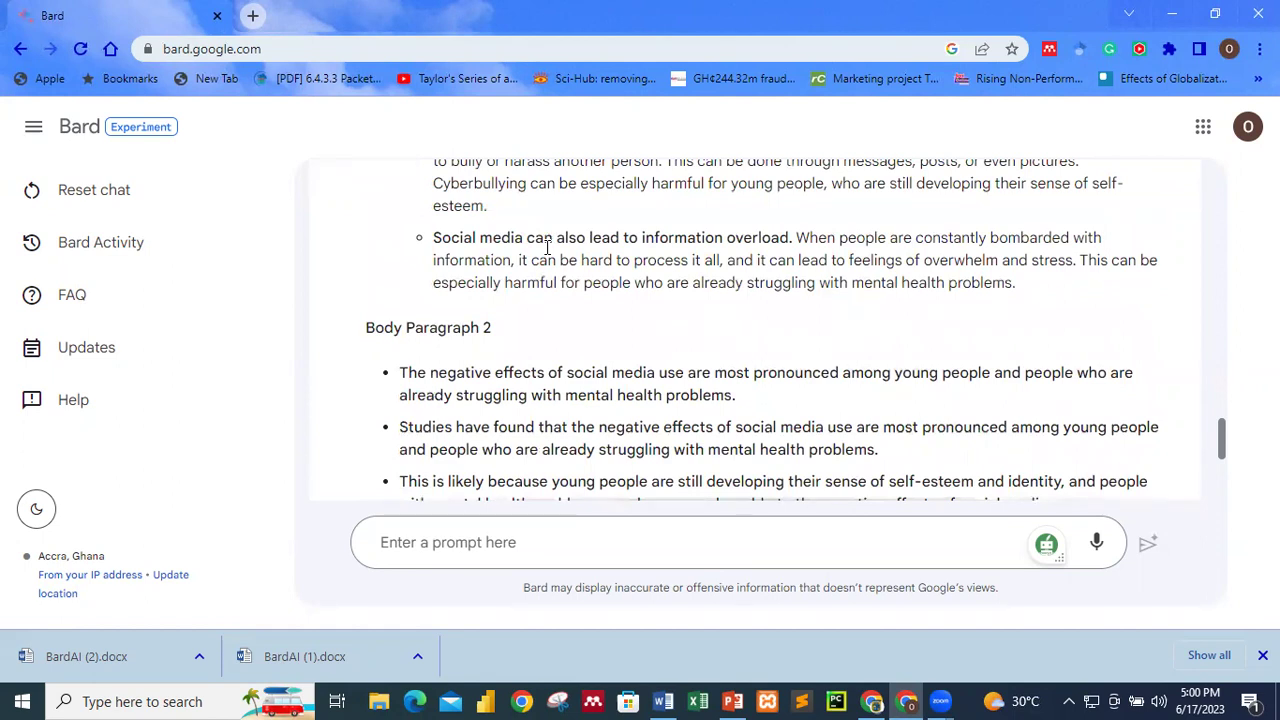
{"action": "scroll", "coordinate": [547, 247], "scroll_direction": "up", "scroll_amount": 2}
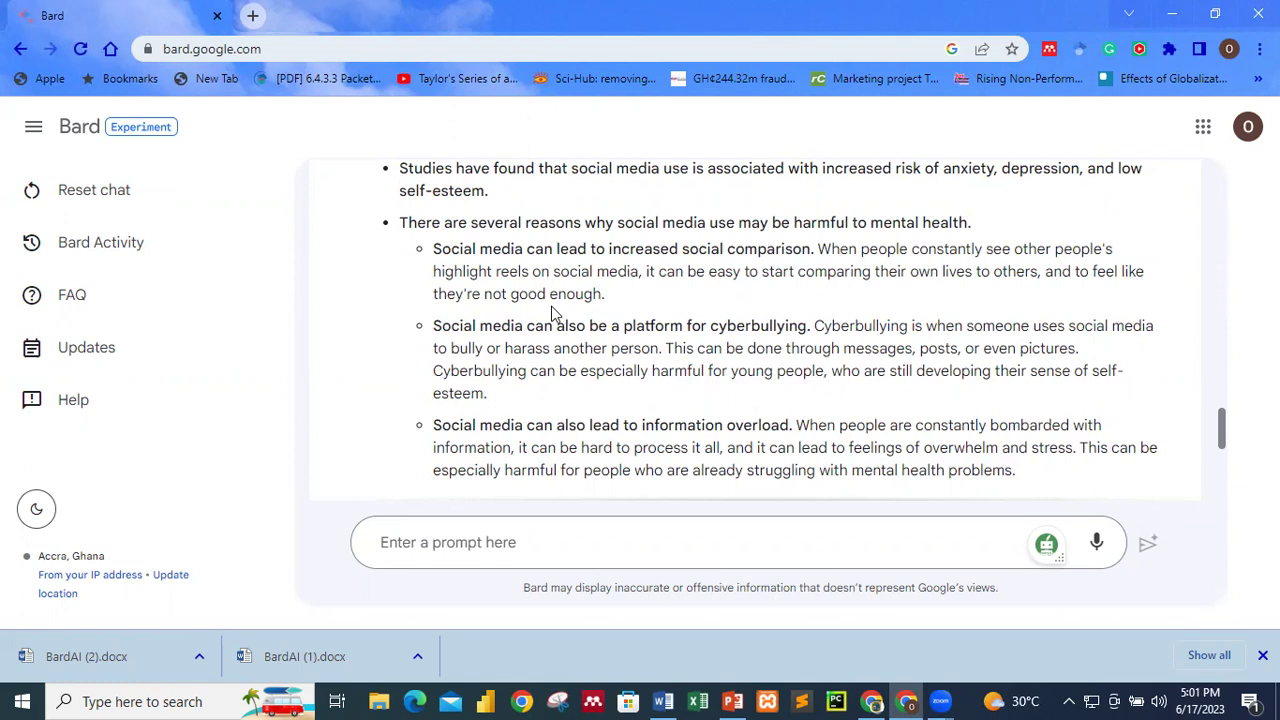
{"action": "scroll", "coordinate": [551, 313], "scroll_direction": "down", "scroll_amount": 2}
{"action": "scroll", "coordinate": [551, 314], "scroll_direction": "down", "scroll_amount": 2}
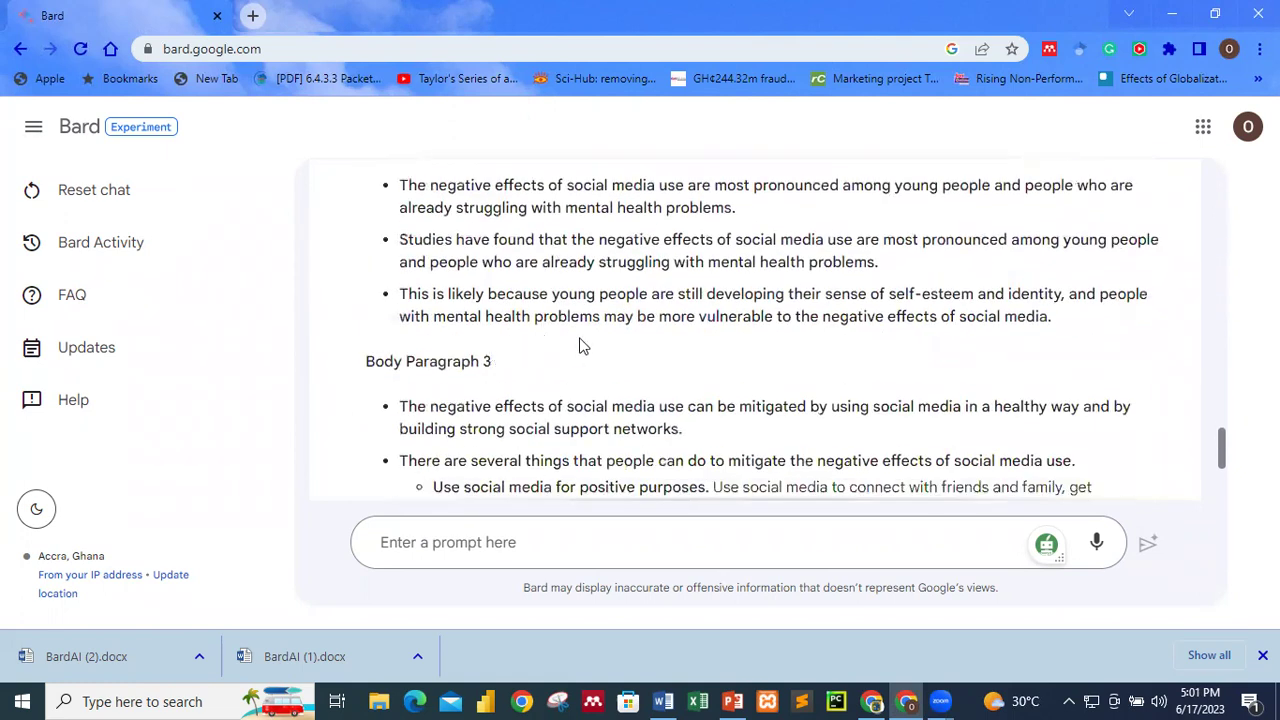
{"action": "scroll", "coordinate": [585, 340], "scroll_direction": "down", "scroll_amount": 1}
{"action": "scroll", "coordinate": [583, 340], "scroll_direction": "down", "scroll_amount": 5}
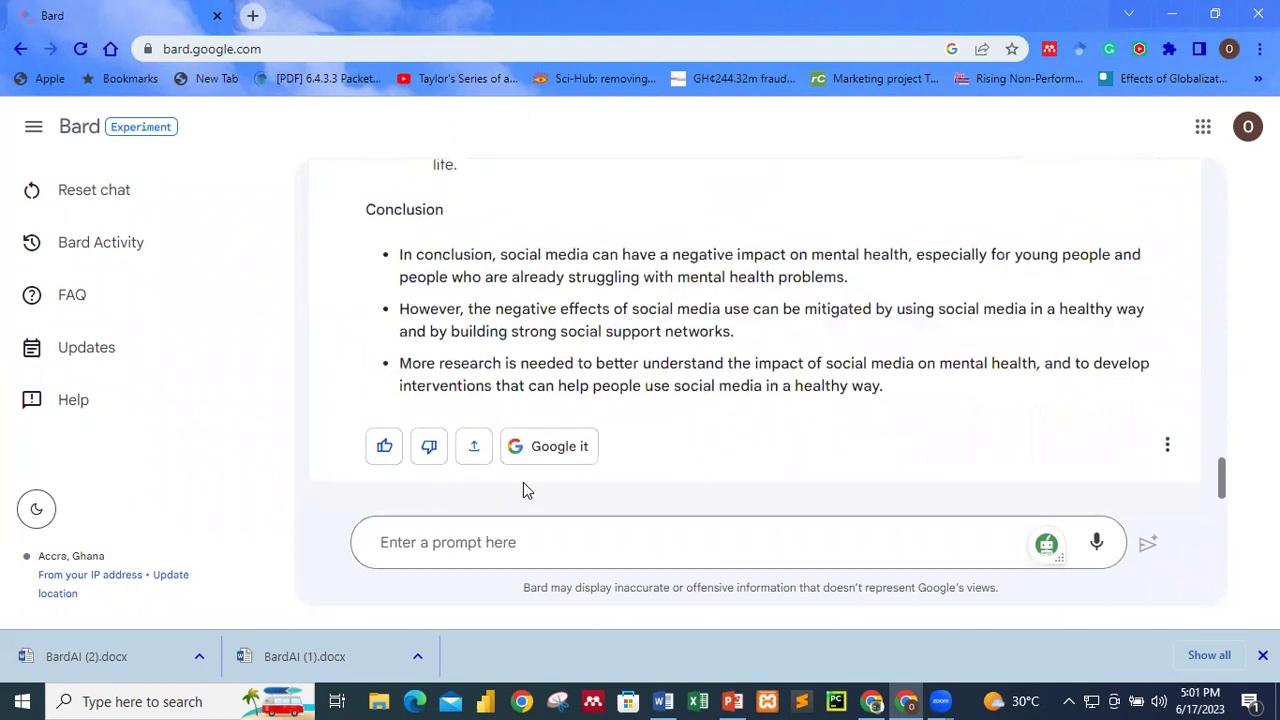
- Switch to the Word notes and copy the Step 5 prompt about filling in the outline and ending the introduction with the thesis statement
{"action": "left_click", "coordinate": [665, 700]}
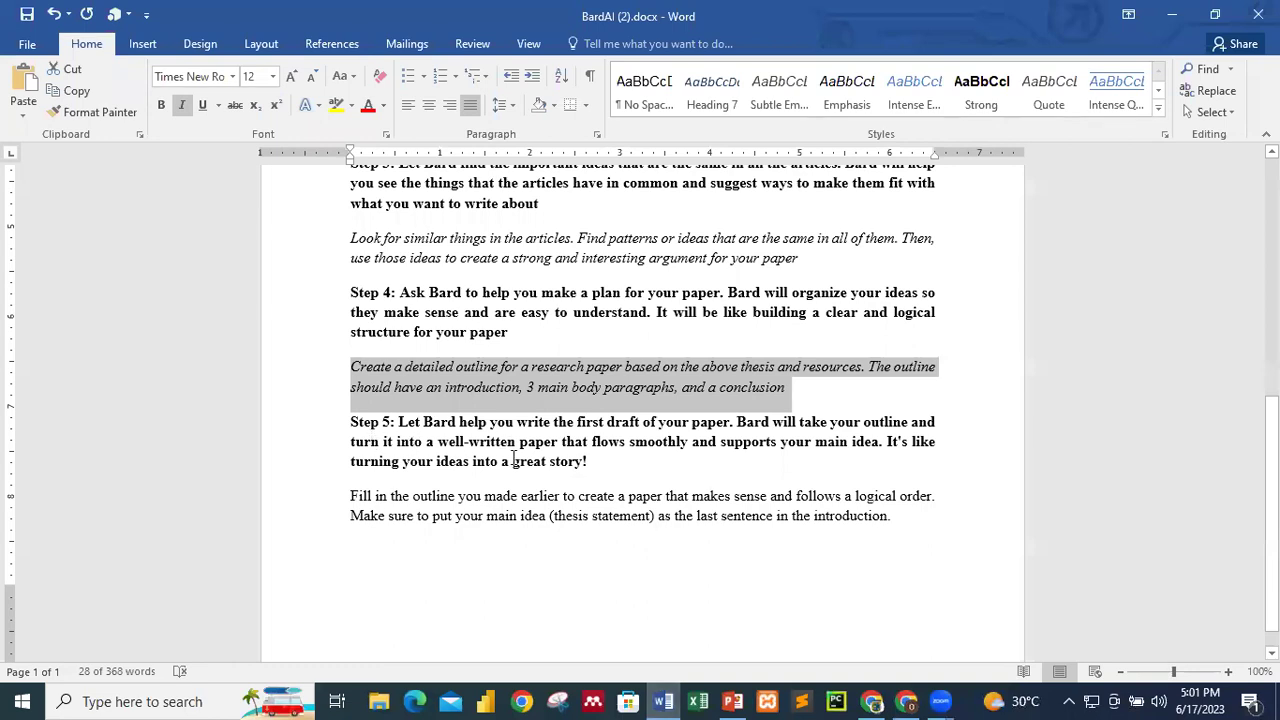
{"action": "left_click", "coordinate": [596, 462]}
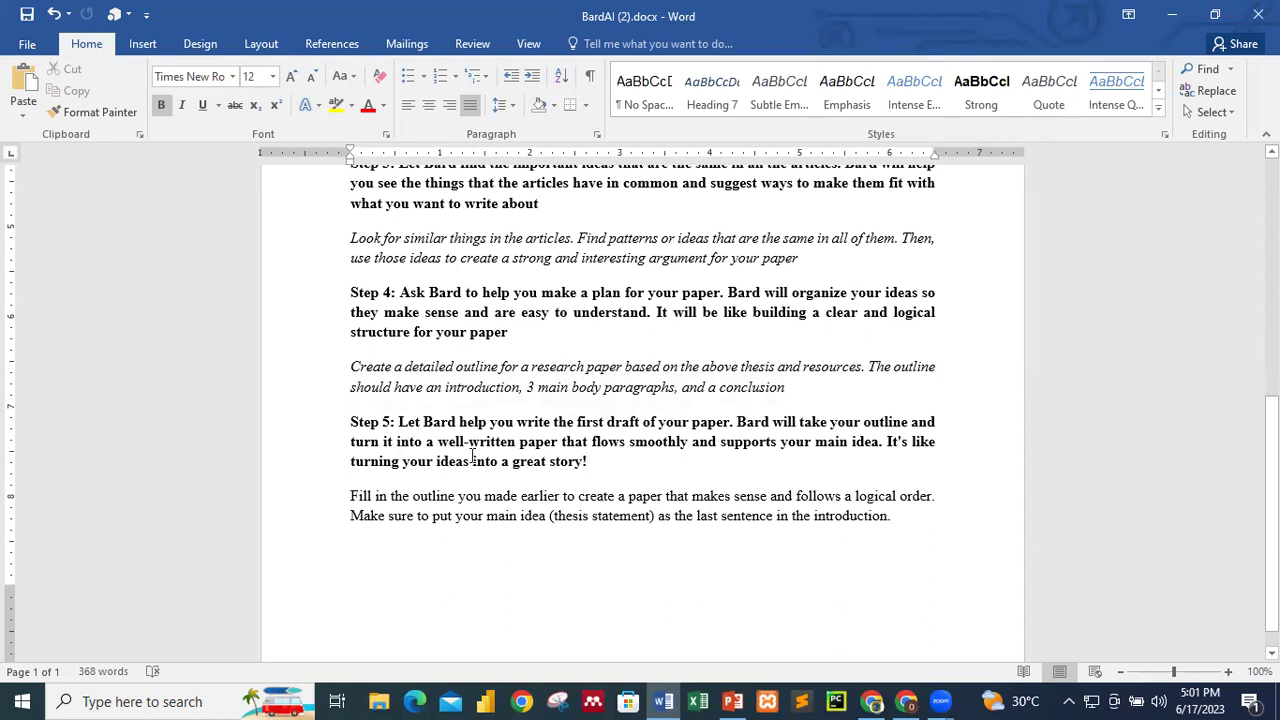
{"action": "scroll", "coordinate": [601, 462], "scroll_direction": "down", "scroll_amount": 1}
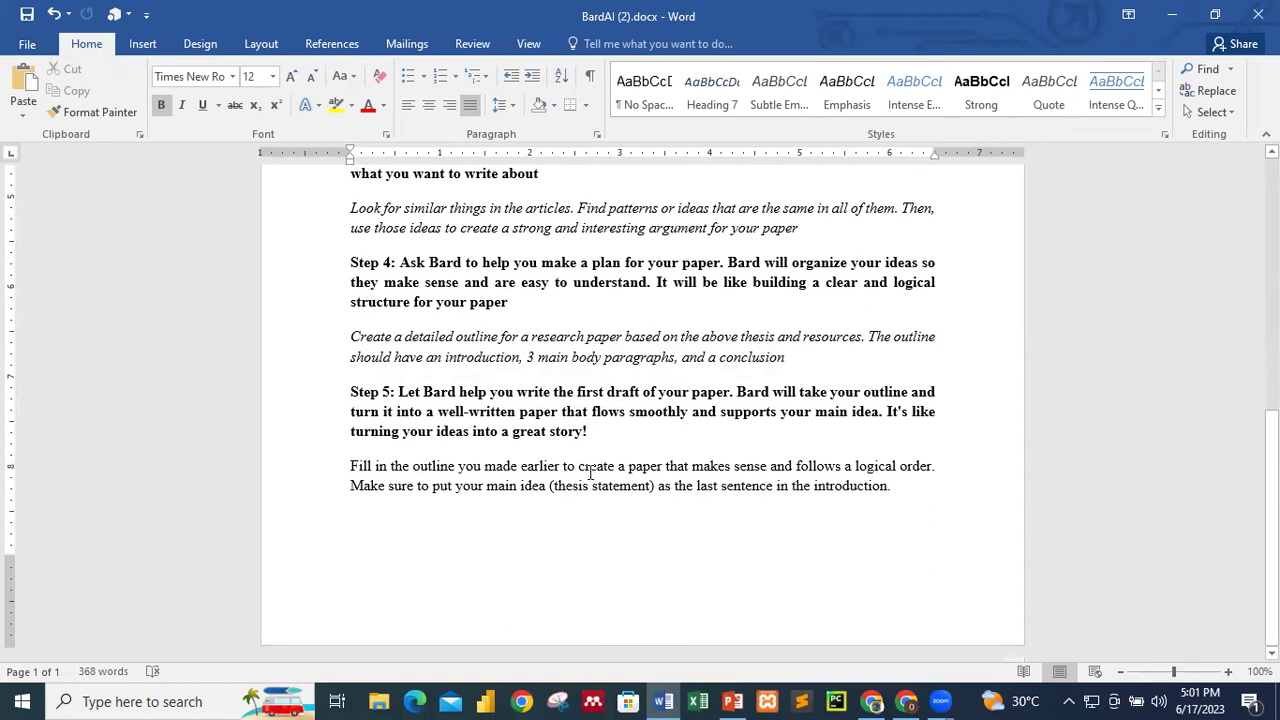
{"action": "left_click", "coordinate": [893, 486]}
{"action": "left_click_drag", "start_coordinate": [912, 484], "coordinate": [352, 466]}
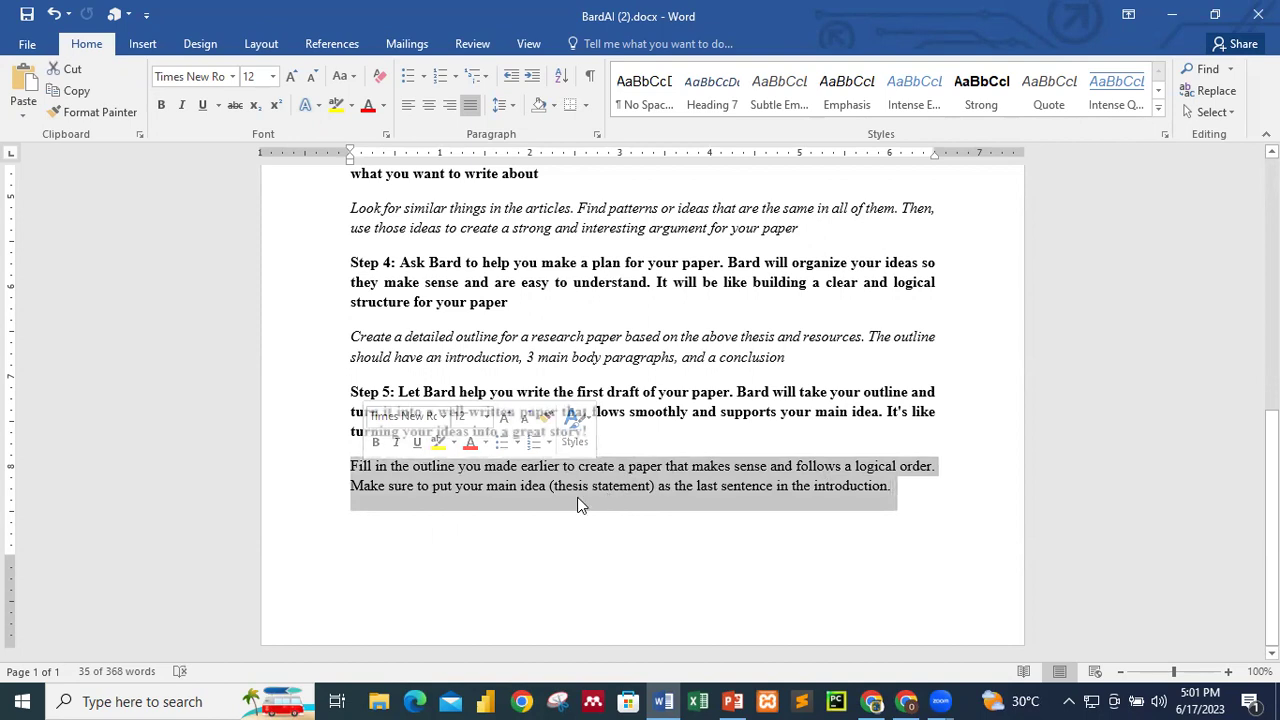
{"action": "scroll", "coordinate": [580, 498], "scroll_direction": "up", "scroll_amount": 1}
{"action": "scroll", "coordinate": [577, 497], "scroll_direction": "up", "scroll_amount": 8}
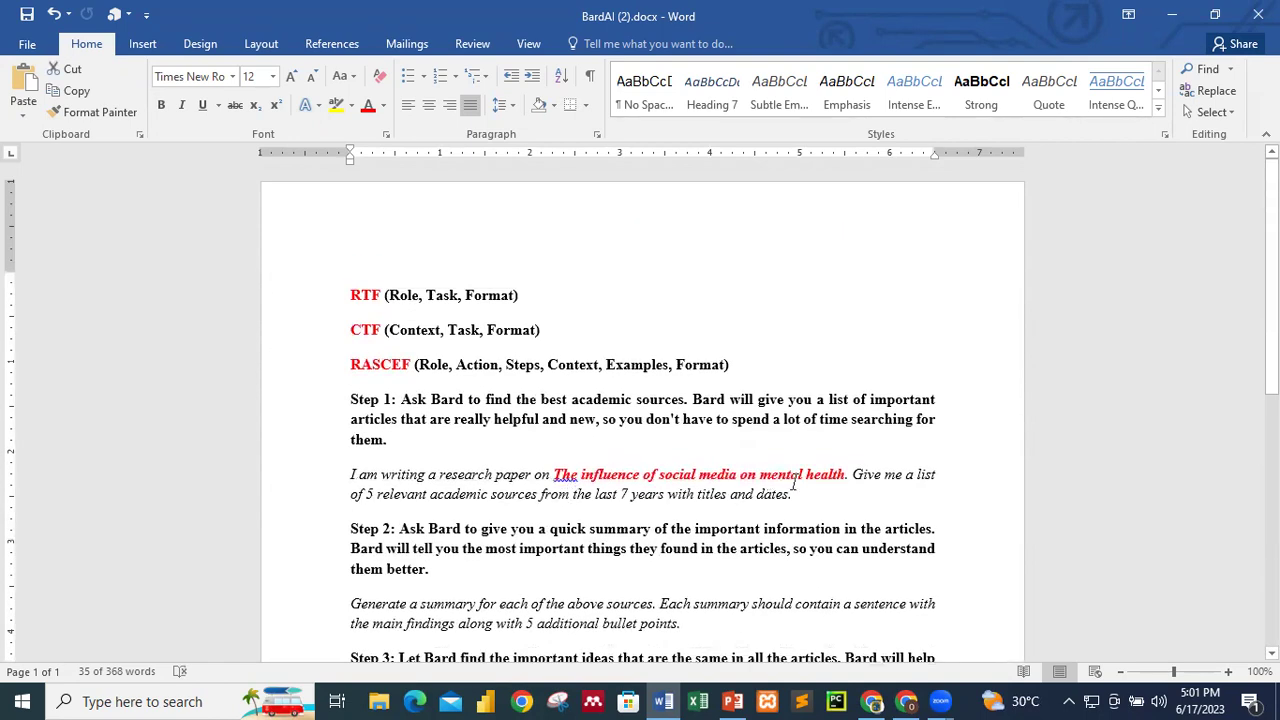
{"action": "scroll", "coordinate": [618, 450], "scroll_direction": "down", "scroll_amount": 8}
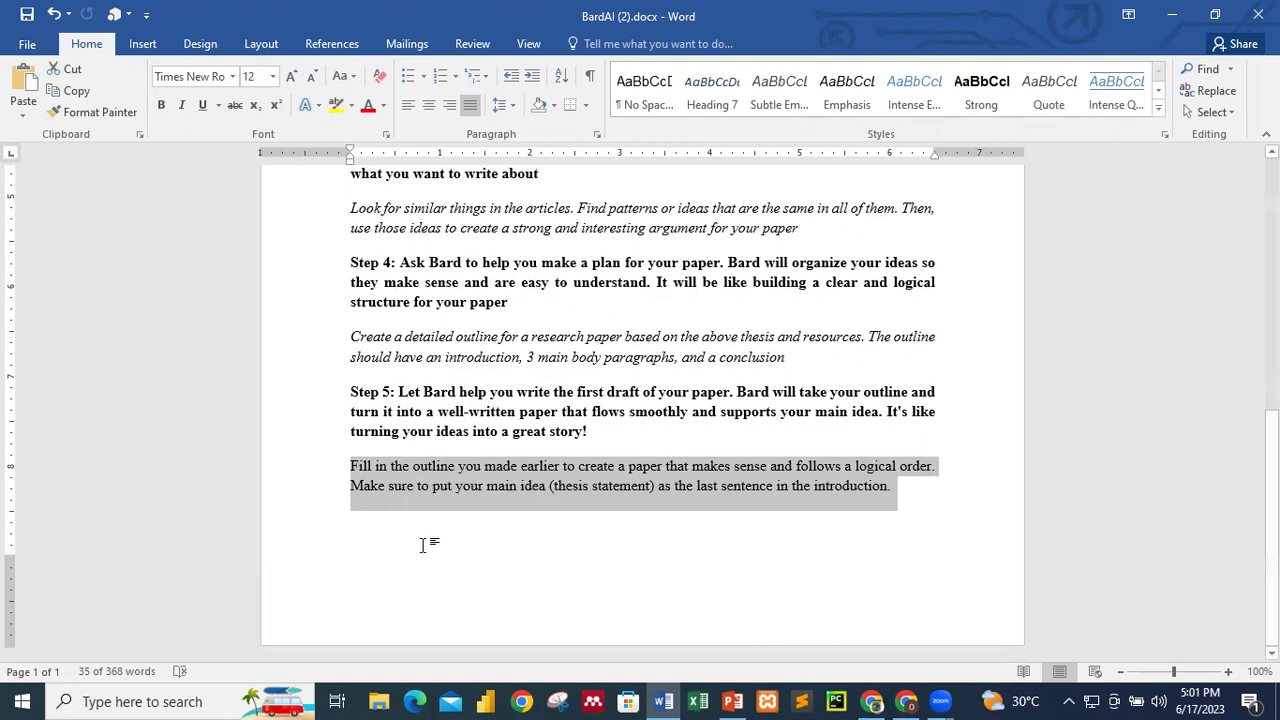
{"action": "right_click", "coordinate": [442, 491]}
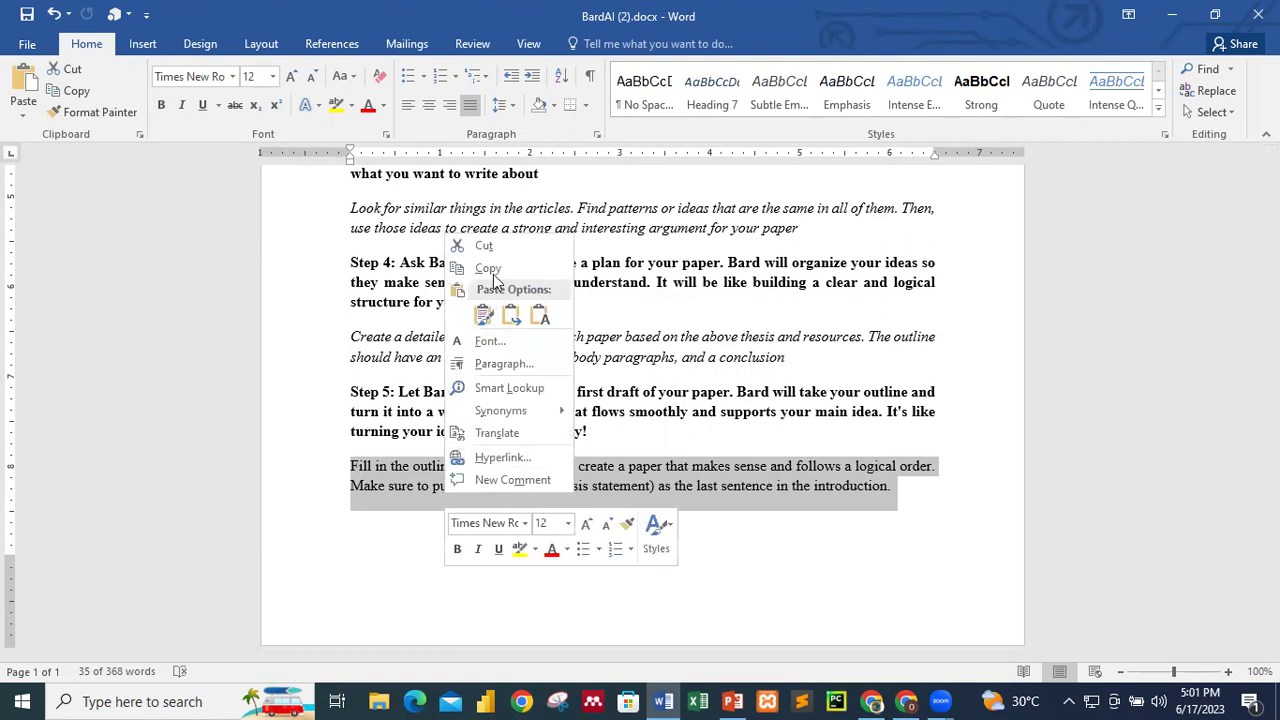
{"action": "left_click", "coordinate": [486, 268]}
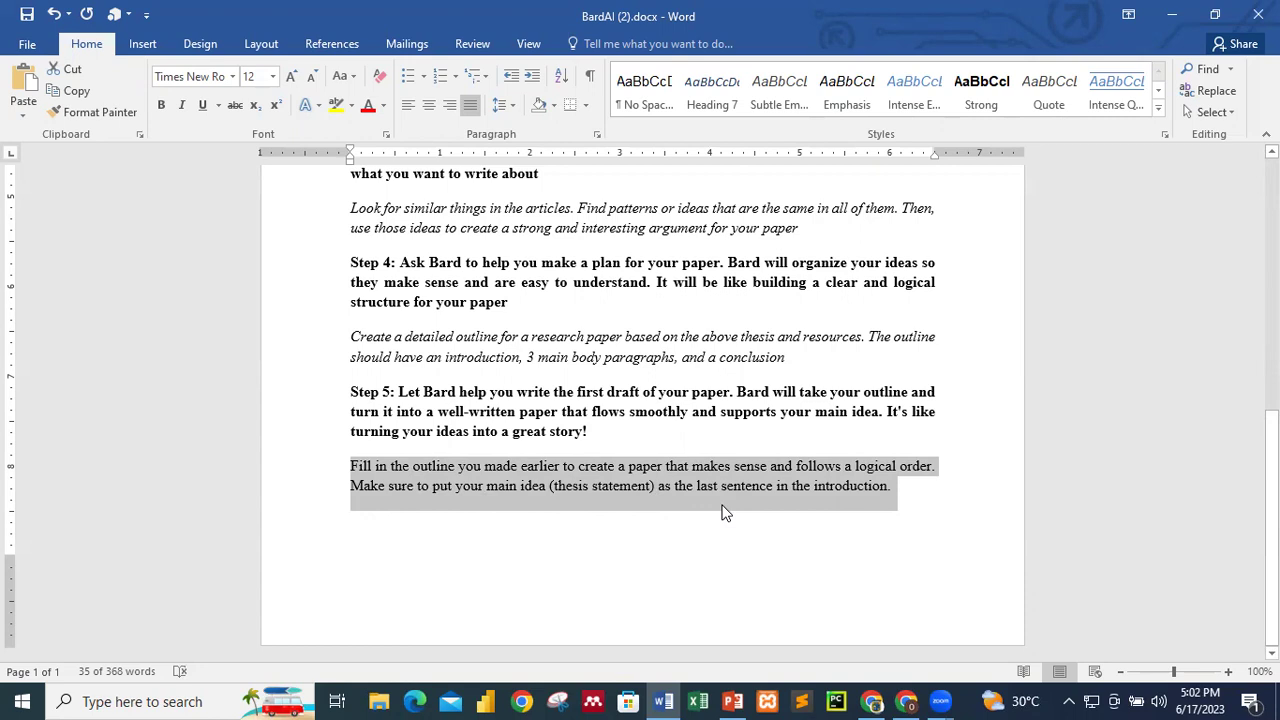
- Copy the selected Step 5 prompt, switch to Bard in Chrome, paste it as a new prompt, and submit it
{"action": "right_click", "coordinate": [581, 480]}
{"action": "left_click", "coordinate": [620, 256]}
{"action": "left_click", "coordinate": [907, 701]}
{"action": "left_click", "coordinate": [486, 543]}
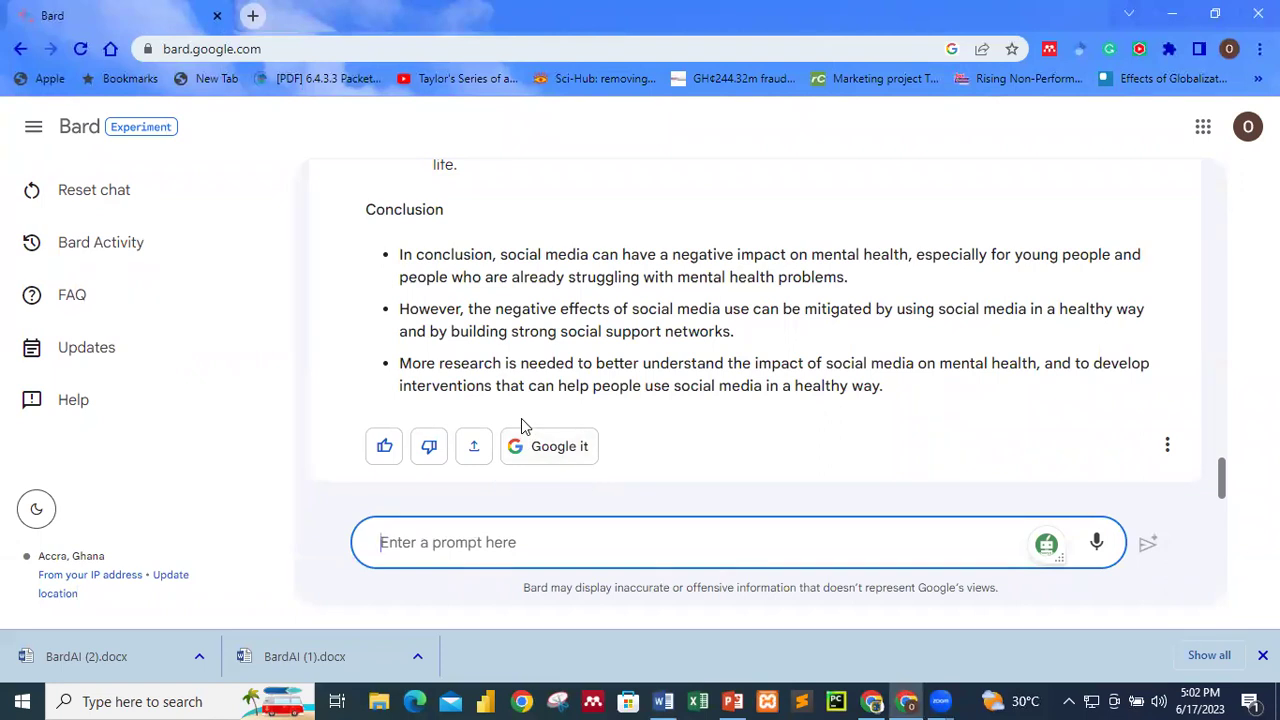
{"action": "right_click", "coordinate": [403, 543]}
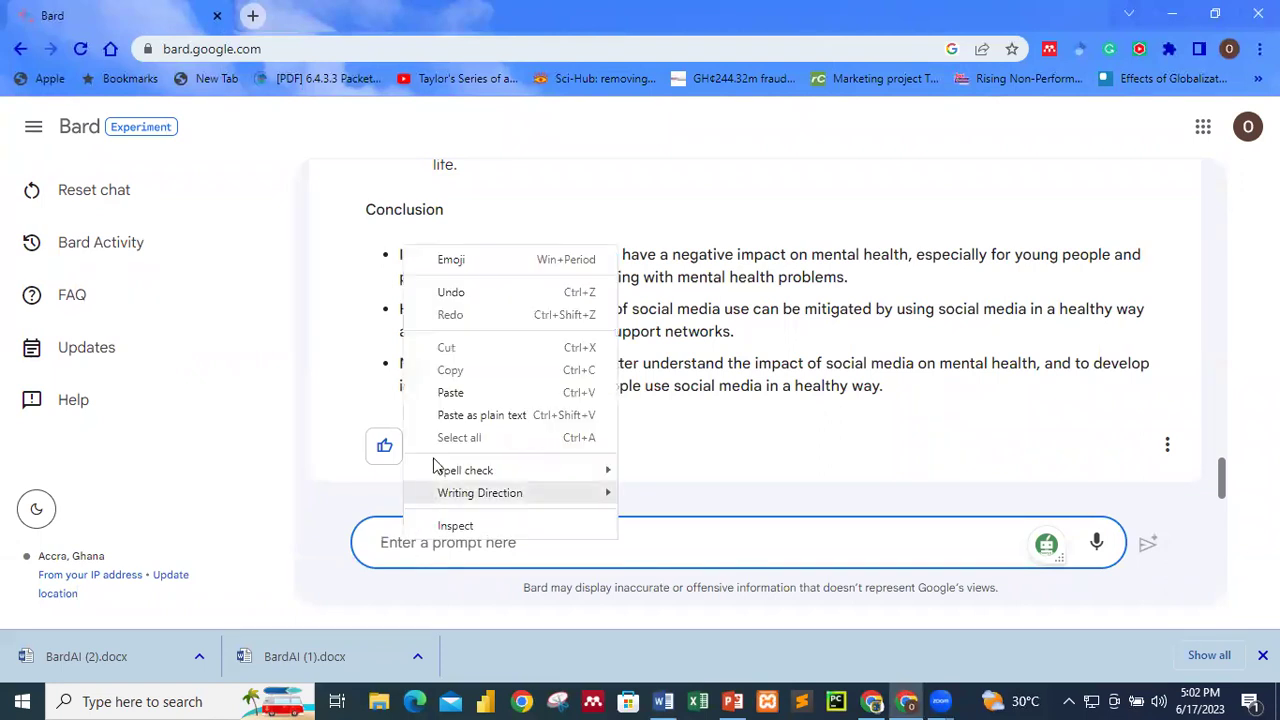
{"action": "left_click", "coordinate": [451, 393]}
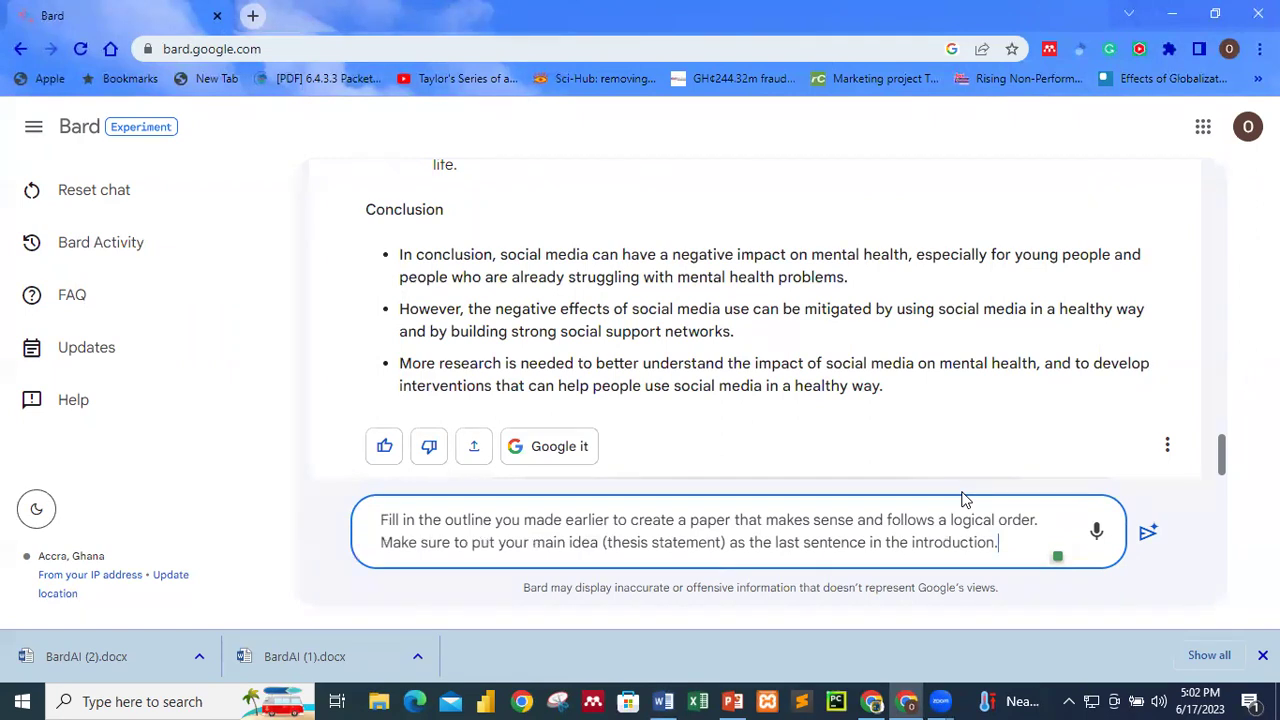
{"action": "left_click", "coordinate": [1148, 532]}
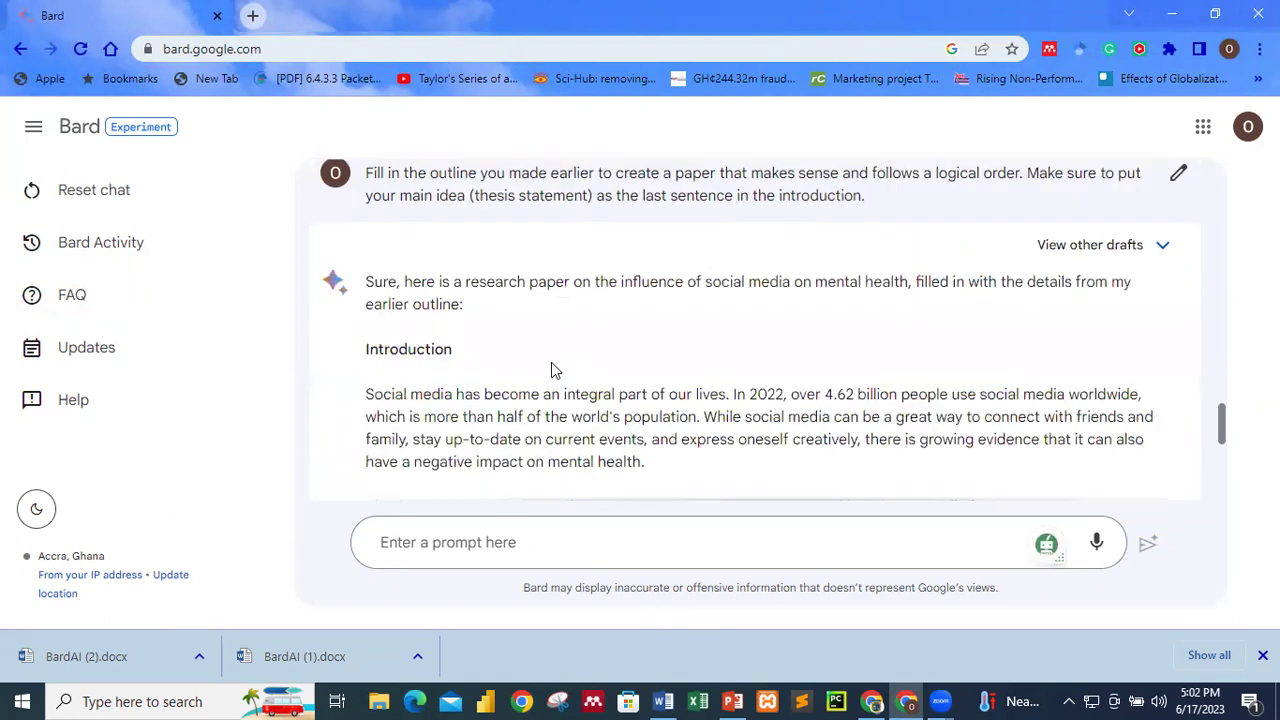
- Look through the generated research paper draft from the introduction and thesis statement through the body paragraphs to the conclusion
{"action": "scroll", "coordinate": [551, 362], "scroll_direction": "down", "scroll_amount": 3}
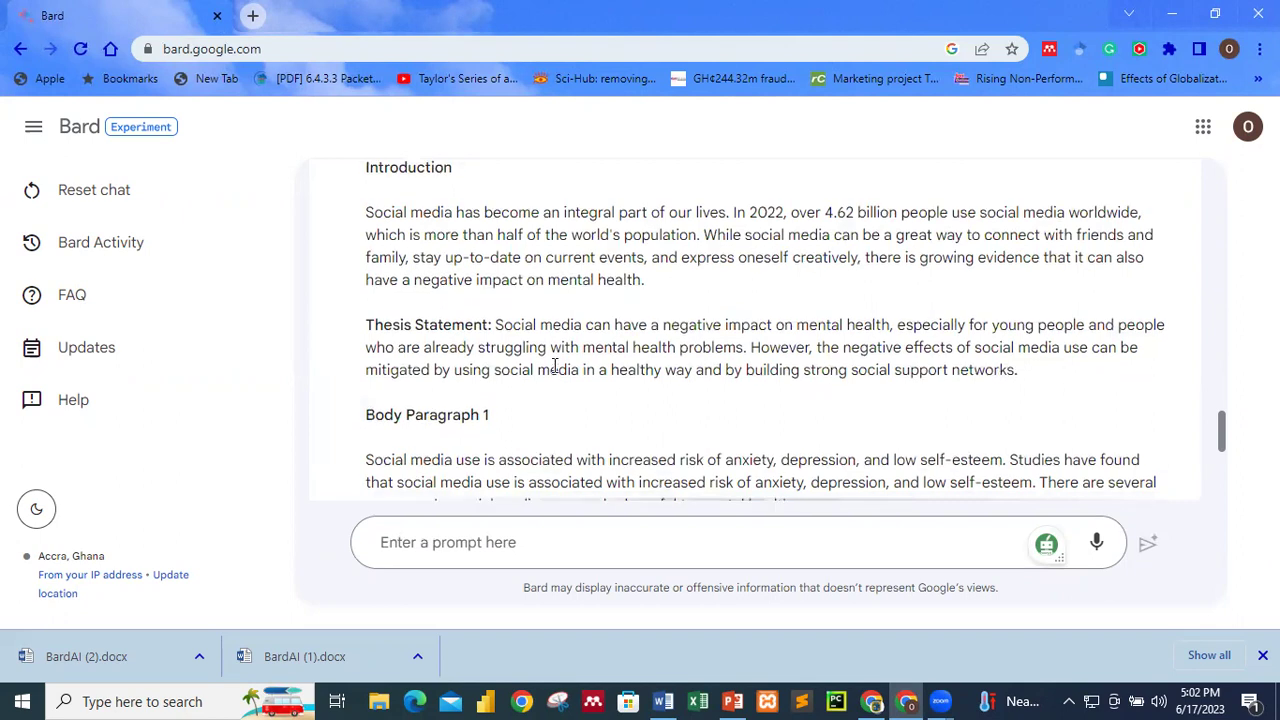
{"action": "scroll", "coordinate": [553, 365], "scroll_direction": "up", "scroll_amount": 1}
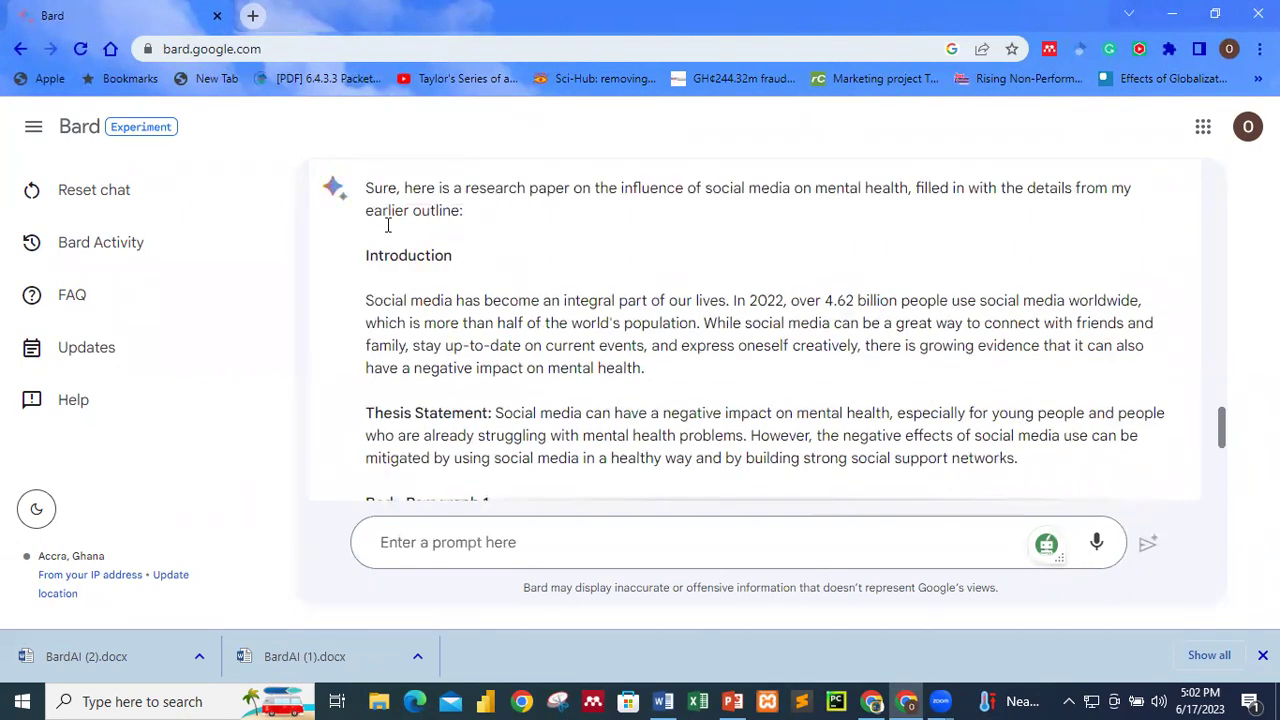
{"action": "scroll", "coordinate": [403, 280], "scroll_direction": "down", "scroll_amount": 3}
{"action": "scroll", "coordinate": [408, 272], "scroll_direction": "down", "scroll_amount": 1}
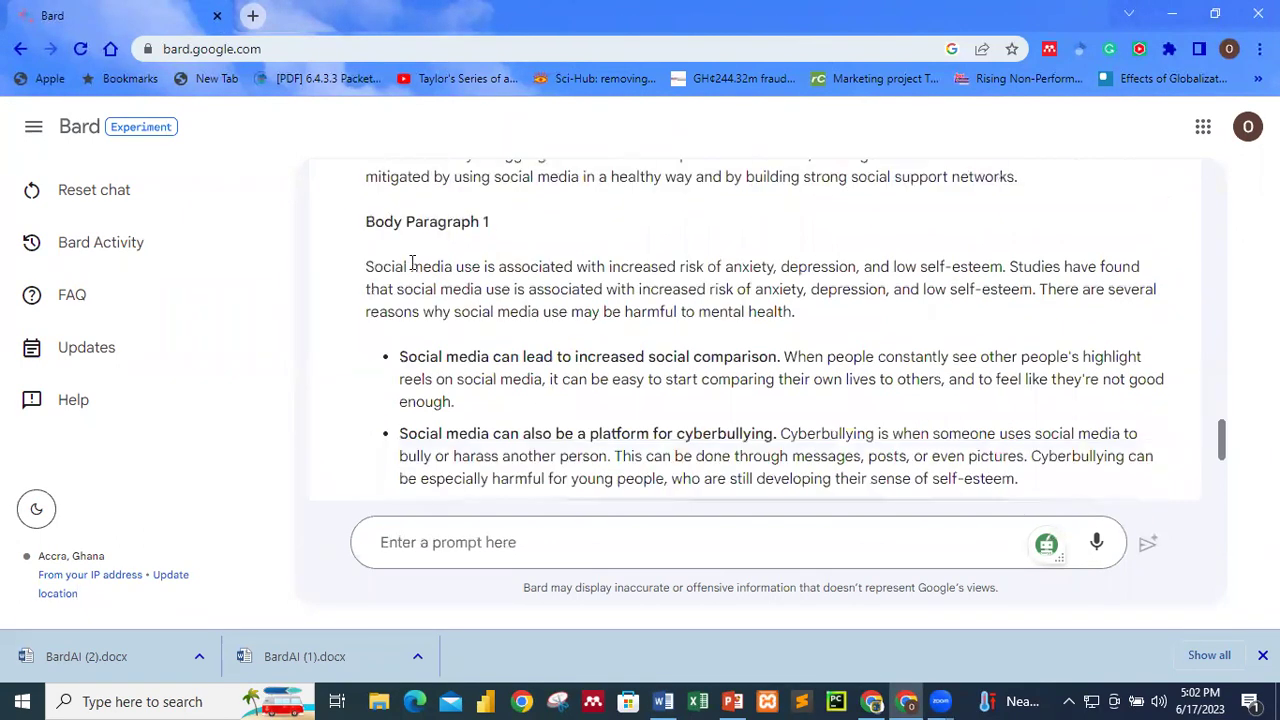
{"action": "scroll", "coordinate": [451, 326], "scroll_direction": "down", "scroll_amount": 5}
{"action": "scroll", "coordinate": [451, 323], "scroll_direction": "down", "scroll_amount": 2}
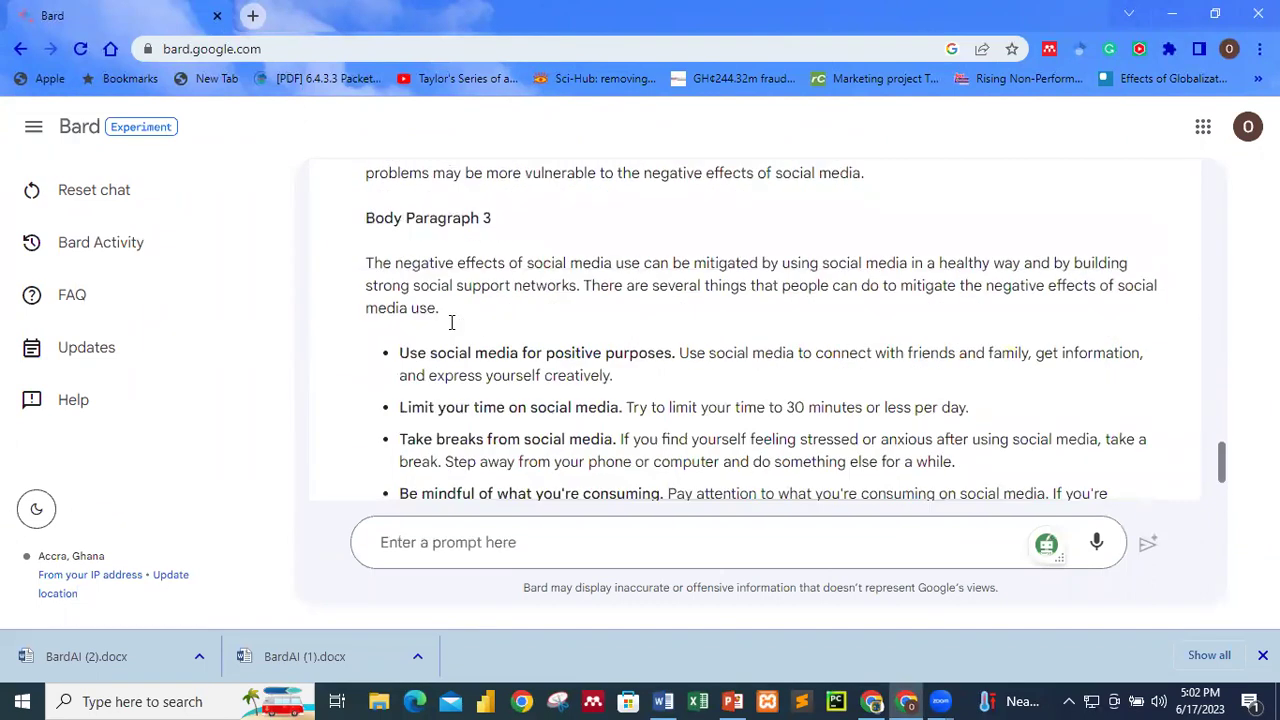
{"action": "scroll", "coordinate": [451, 323], "scroll_direction": "down", "scroll_amount": 3}
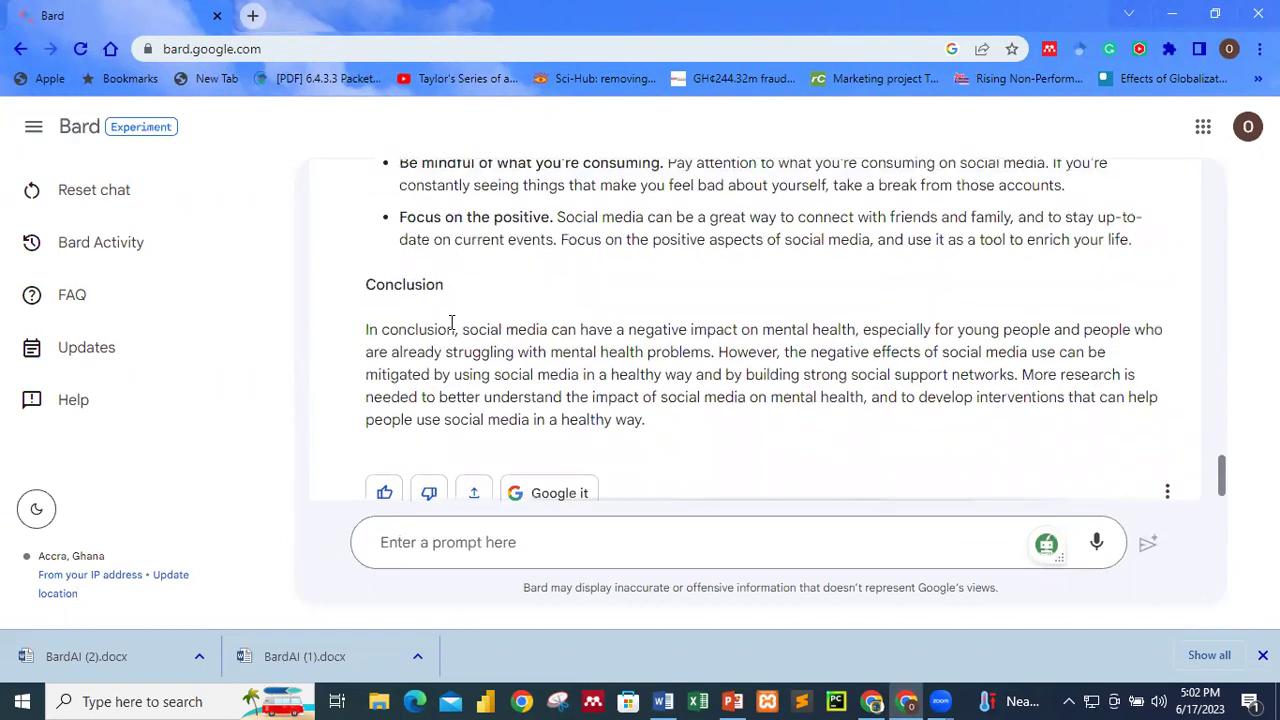
- Return from the conclusion to the start of the draft and reread the introduction, thesis statement and submitted prompt
{"action": "scroll", "coordinate": [451, 323], "scroll_direction": "up", "scroll_amount": 5}
{"action": "scroll", "coordinate": [451, 321], "scroll_direction": "up", "scroll_amount": 5}
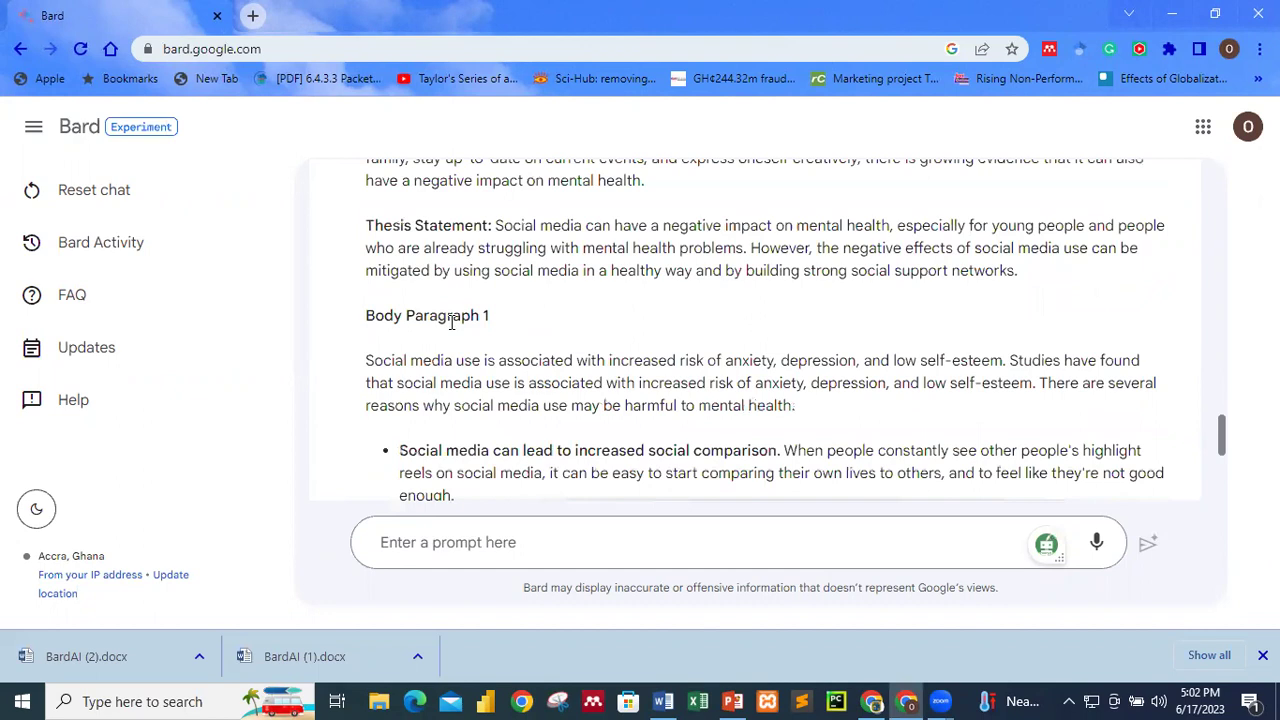
{"action": "scroll", "coordinate": [451, 323], "scroll_direction": "up", "scroll_amount": 3}
{"action": "scroll", "coordinate": [440, 334], "scroll_direction": "down", "scroll_amount": 1}
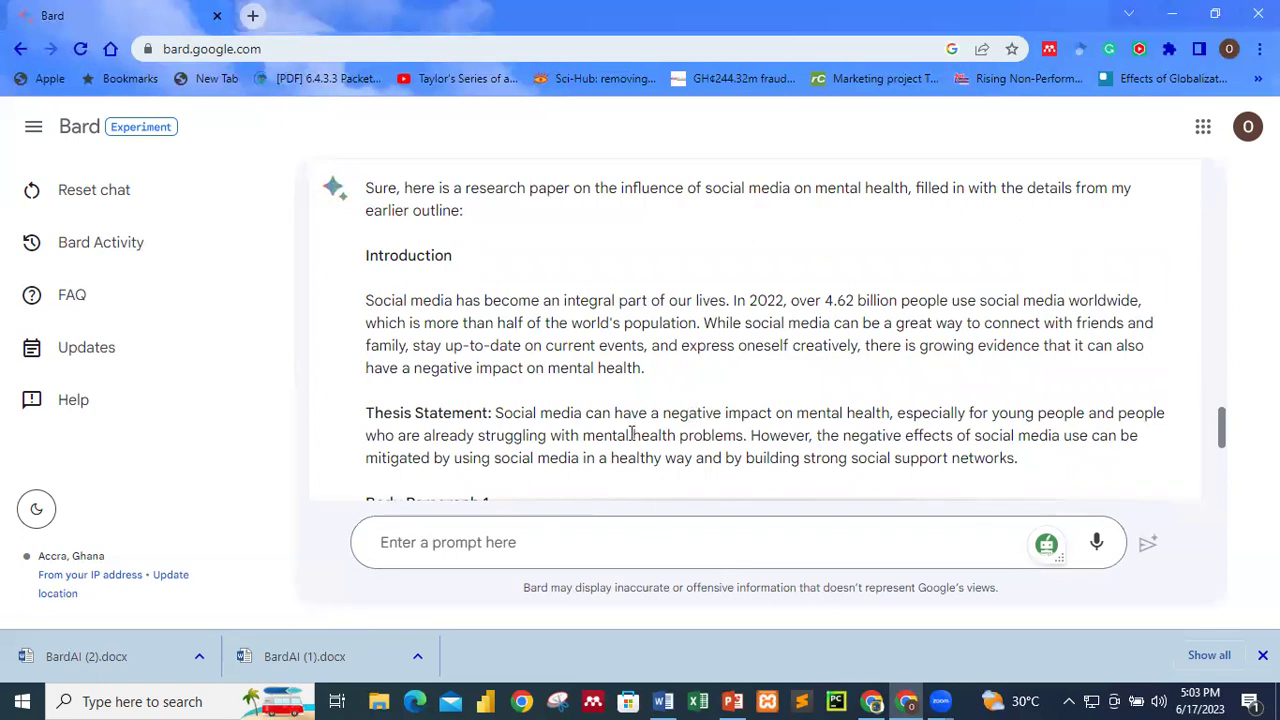
{"action": "scroll", "coordinate": [632, 433], "scroll_direction": "up", "scroll_amount": 2}
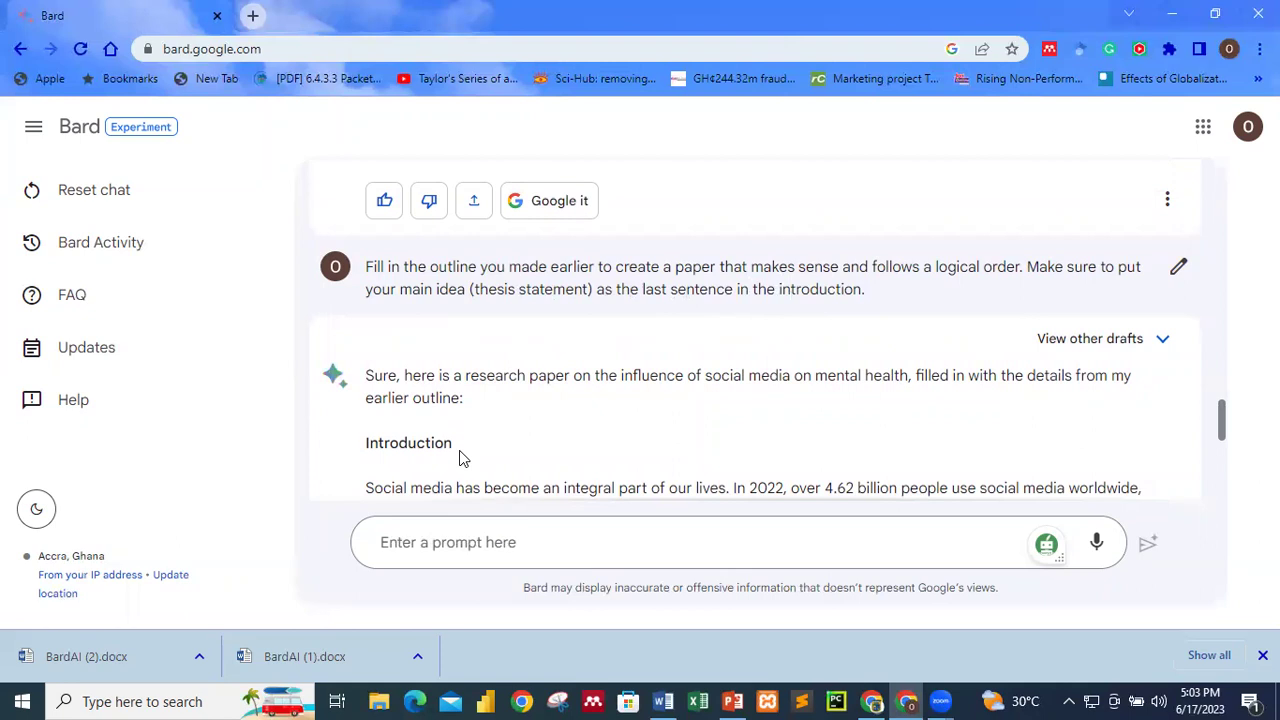
{"action": "scroll", "coordinate": [462, 458], "scroll_direction": "down", "scroll_amount": 1}
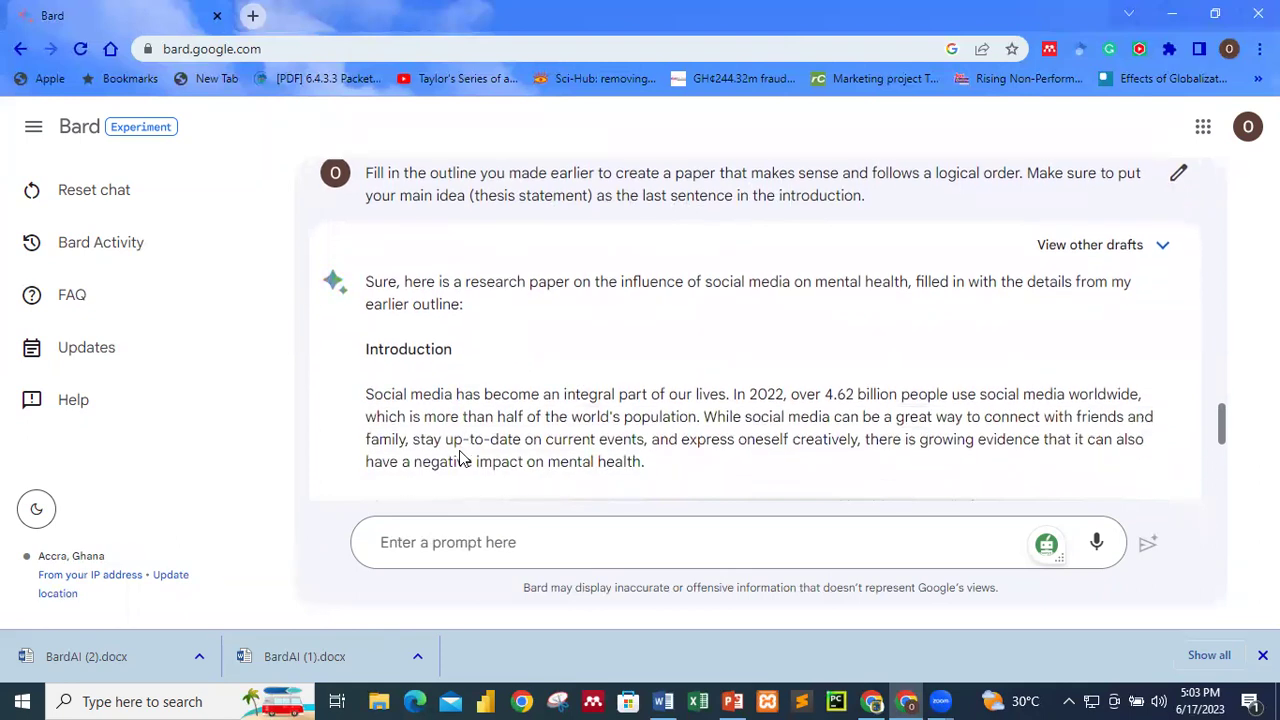